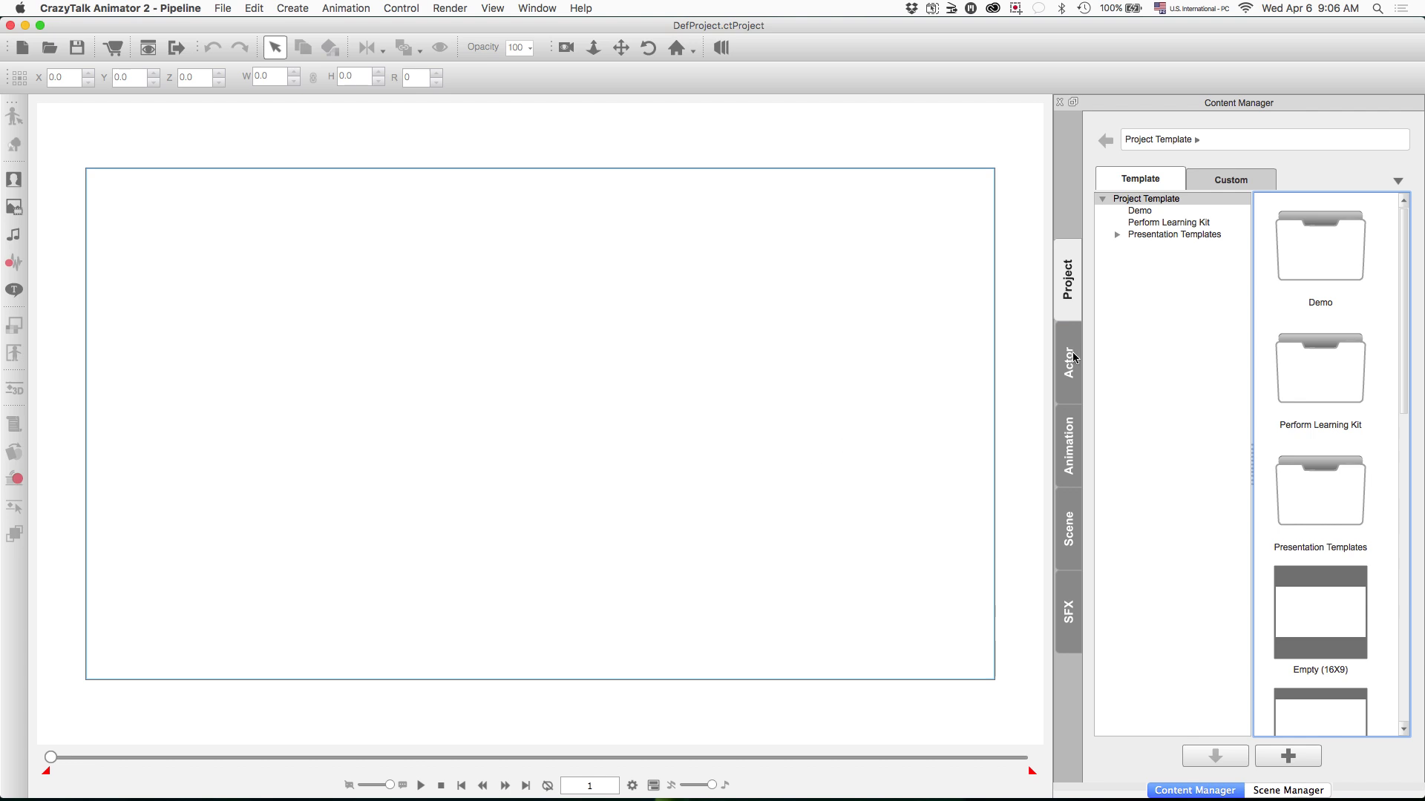
# Browse the actor Character templates and compare the G2 and RS markings on the available characters.
pyautogui.click(1066, 375)
pyautogui.doubleClick(1319, 364)
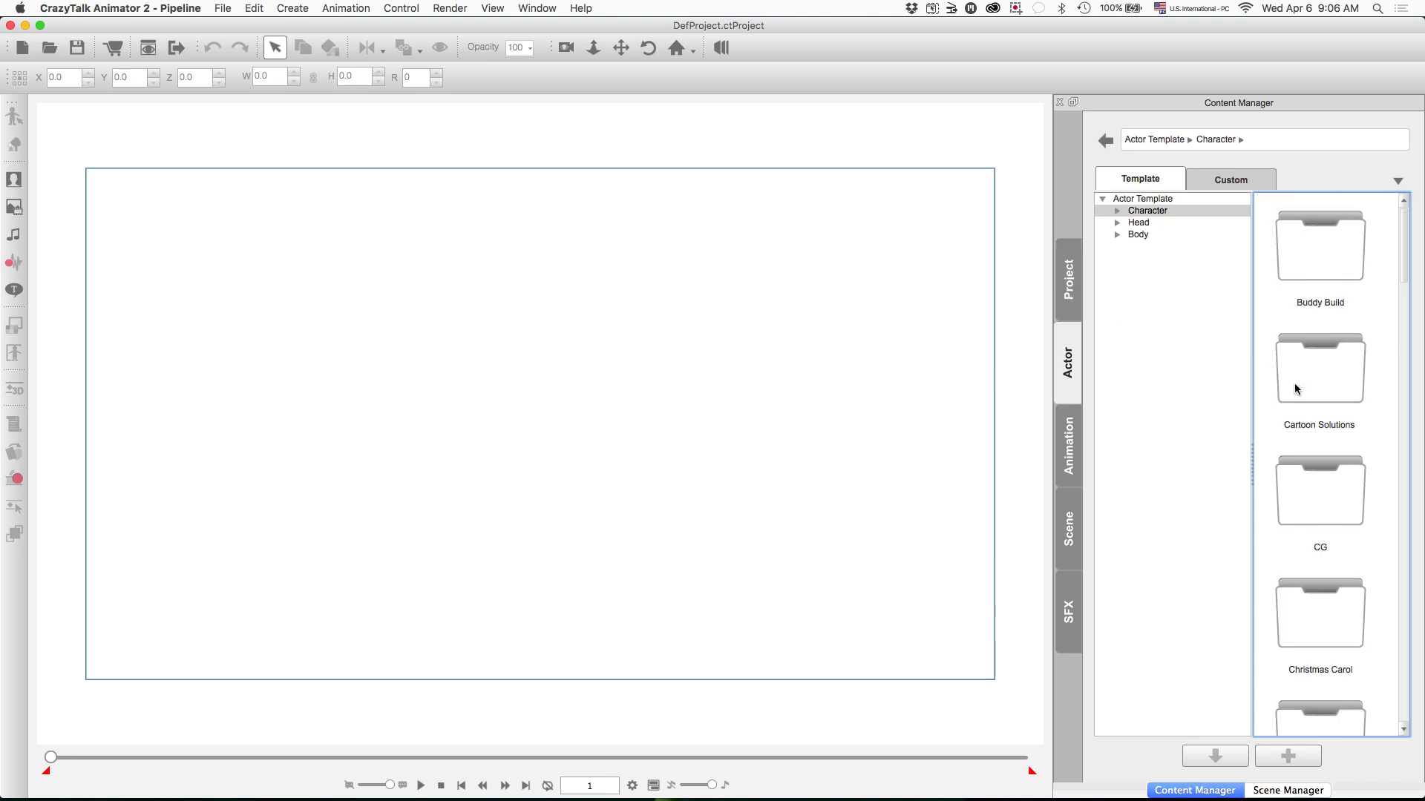
pyautogui.scroll(-15, 1289, 358)
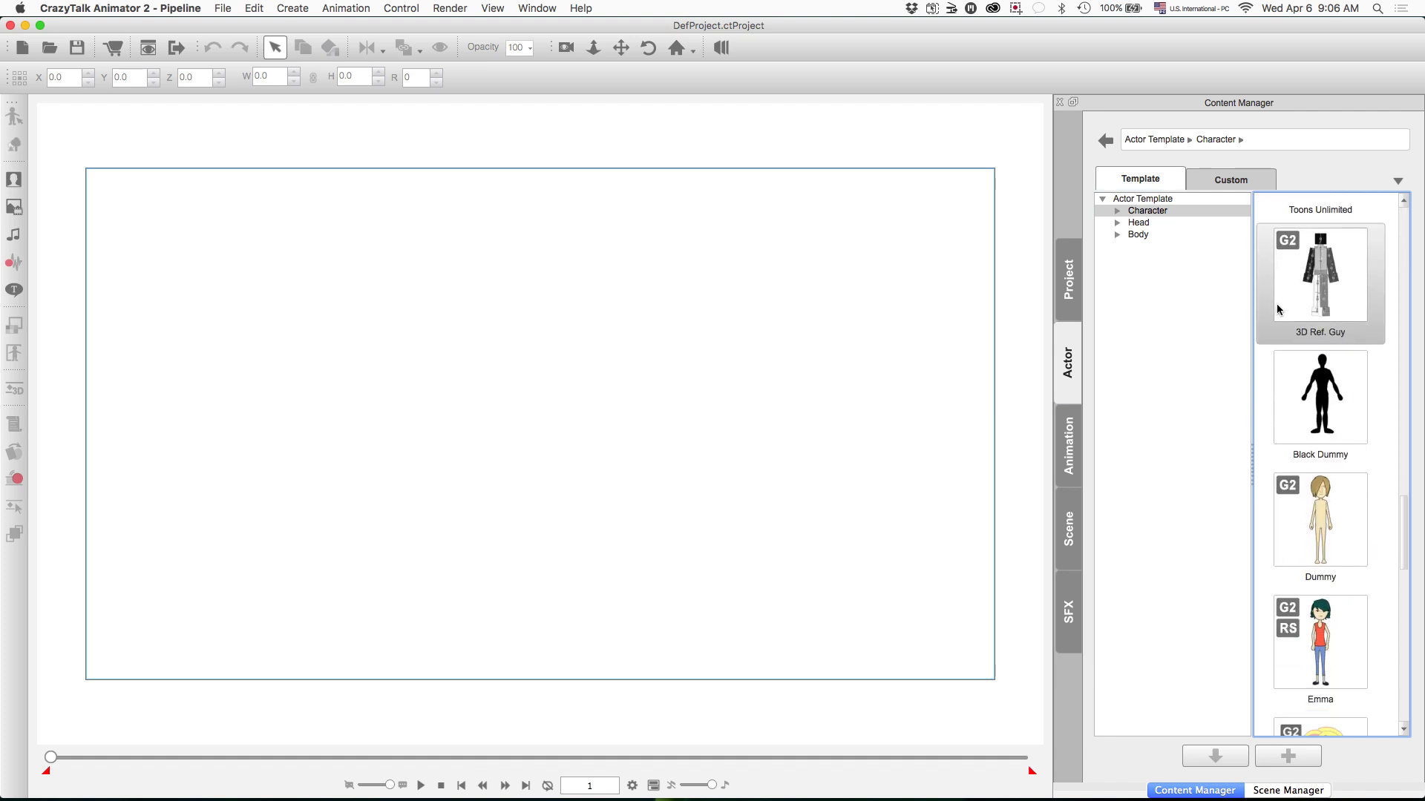
pyautogui.scroll(-10, 1277, 304)
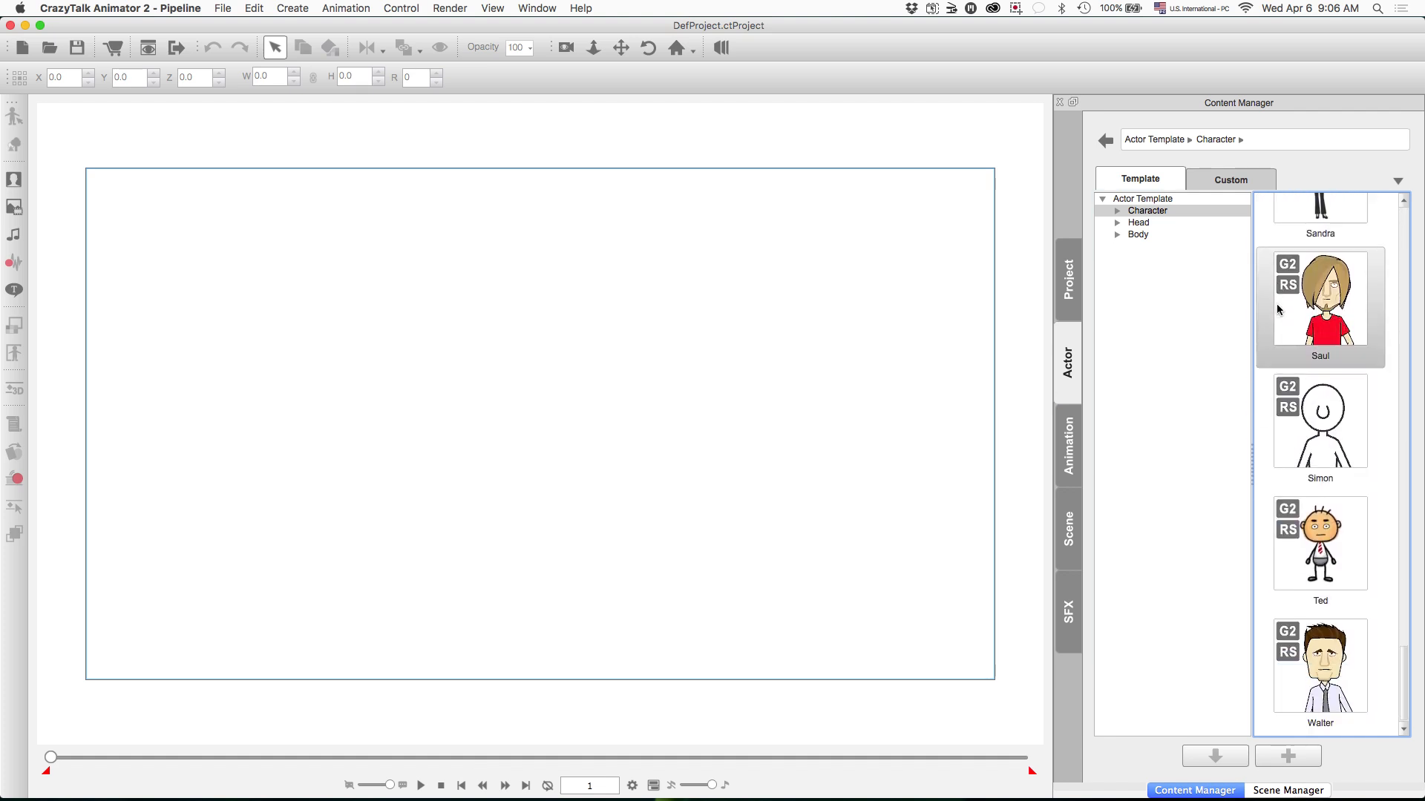
pyautogui.scroll(3, 1277, 308)
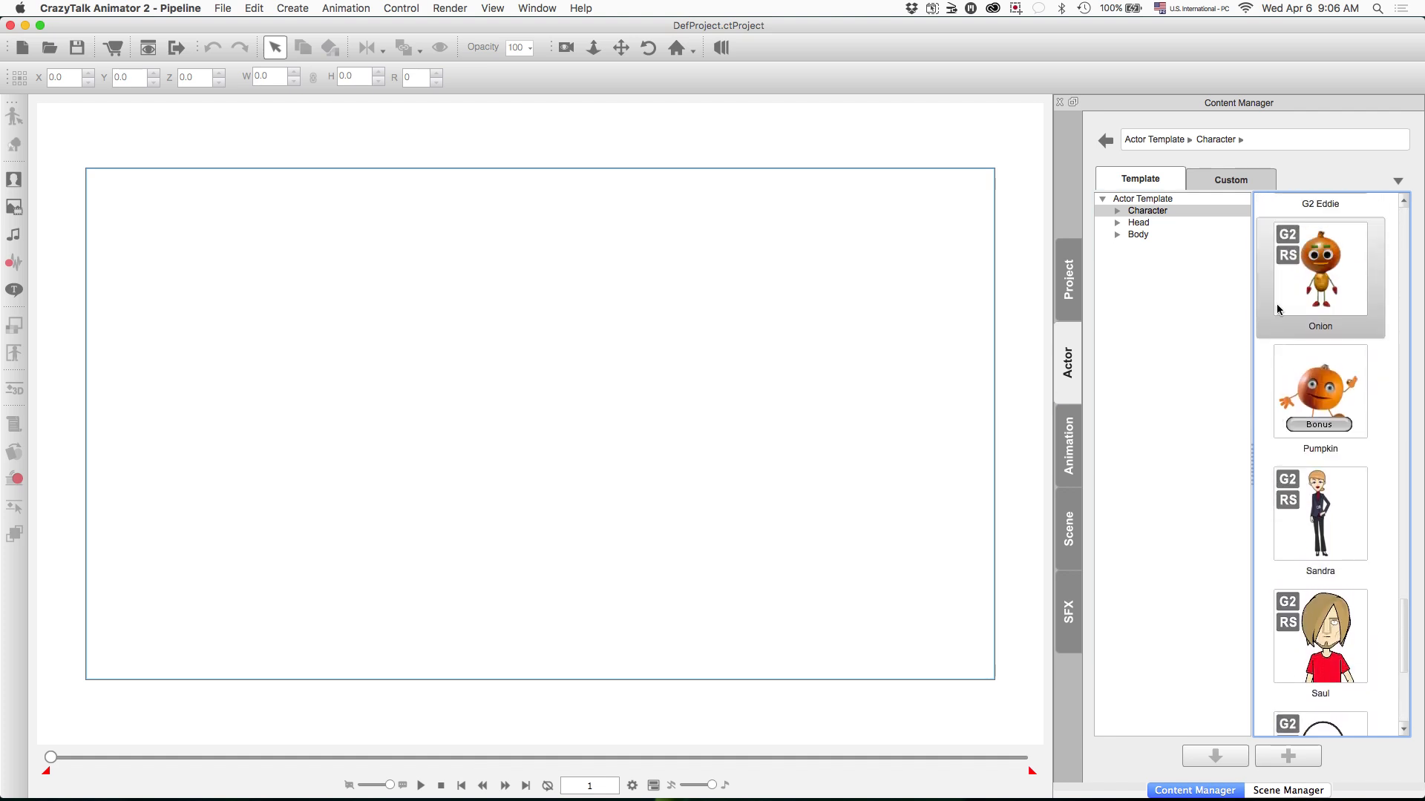
pyautogui.scroll(-3, 1277, 308)
pyautogui.scroll(4, 1277, 309)
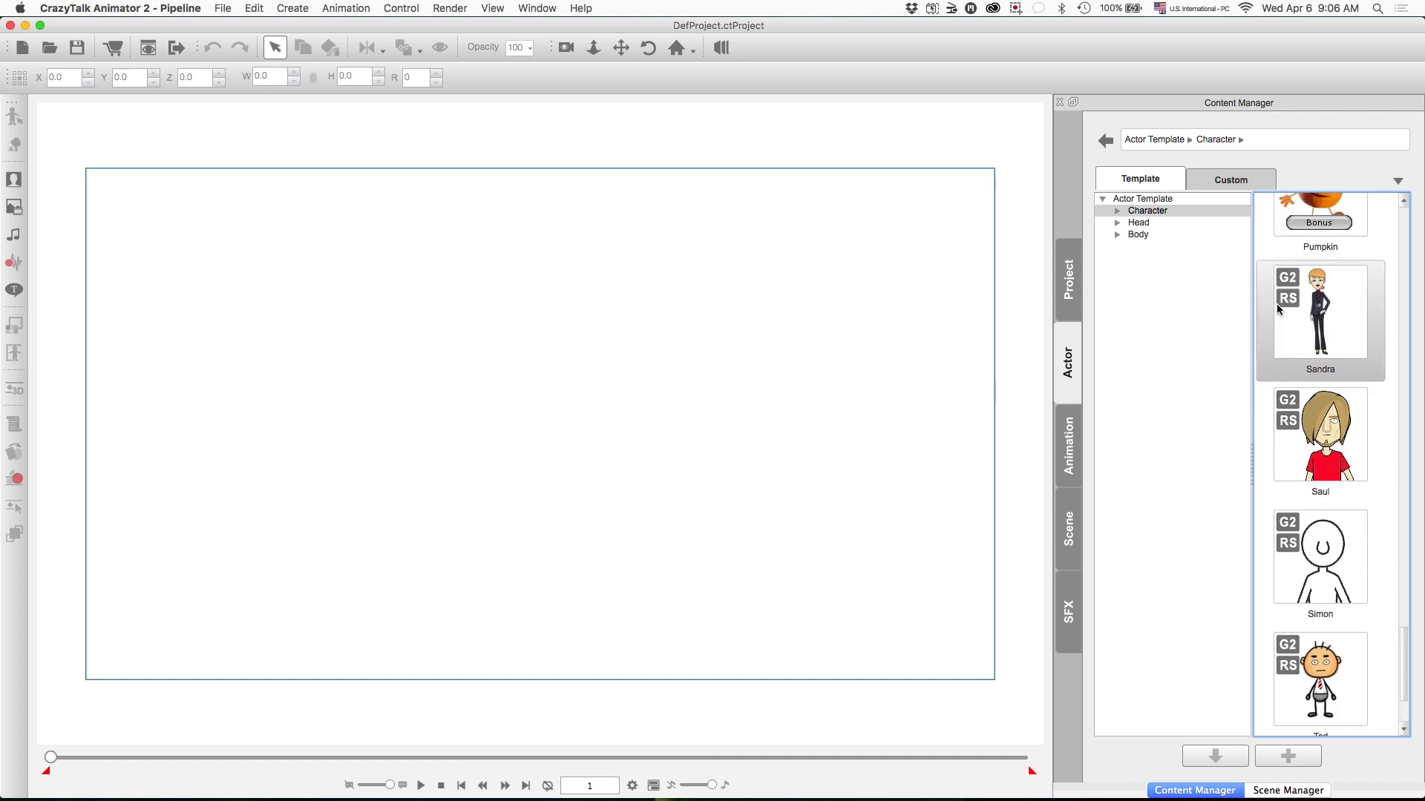
pyautogui.scroll(-2, 1278, 308)
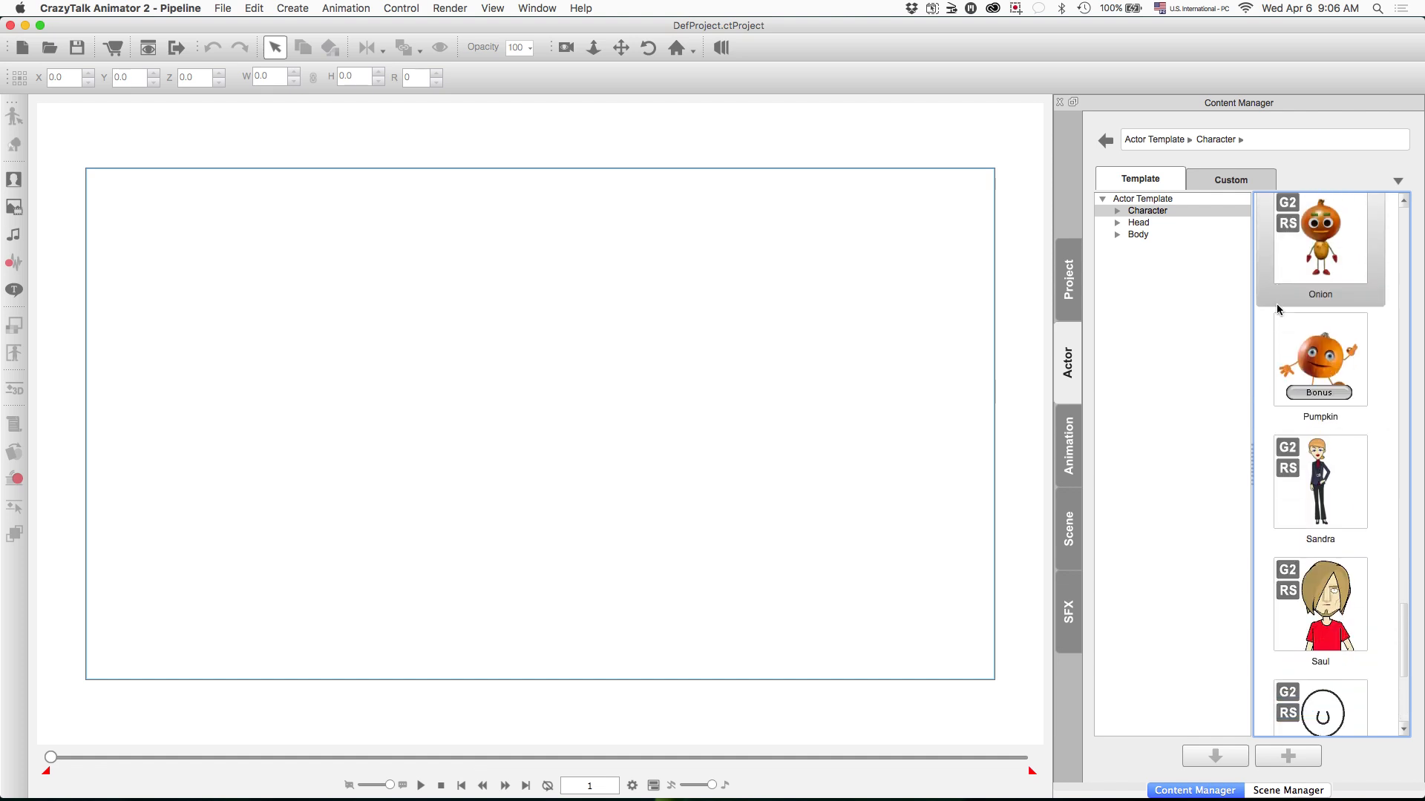
pyautogui.scroll(-1, 1277, 308)
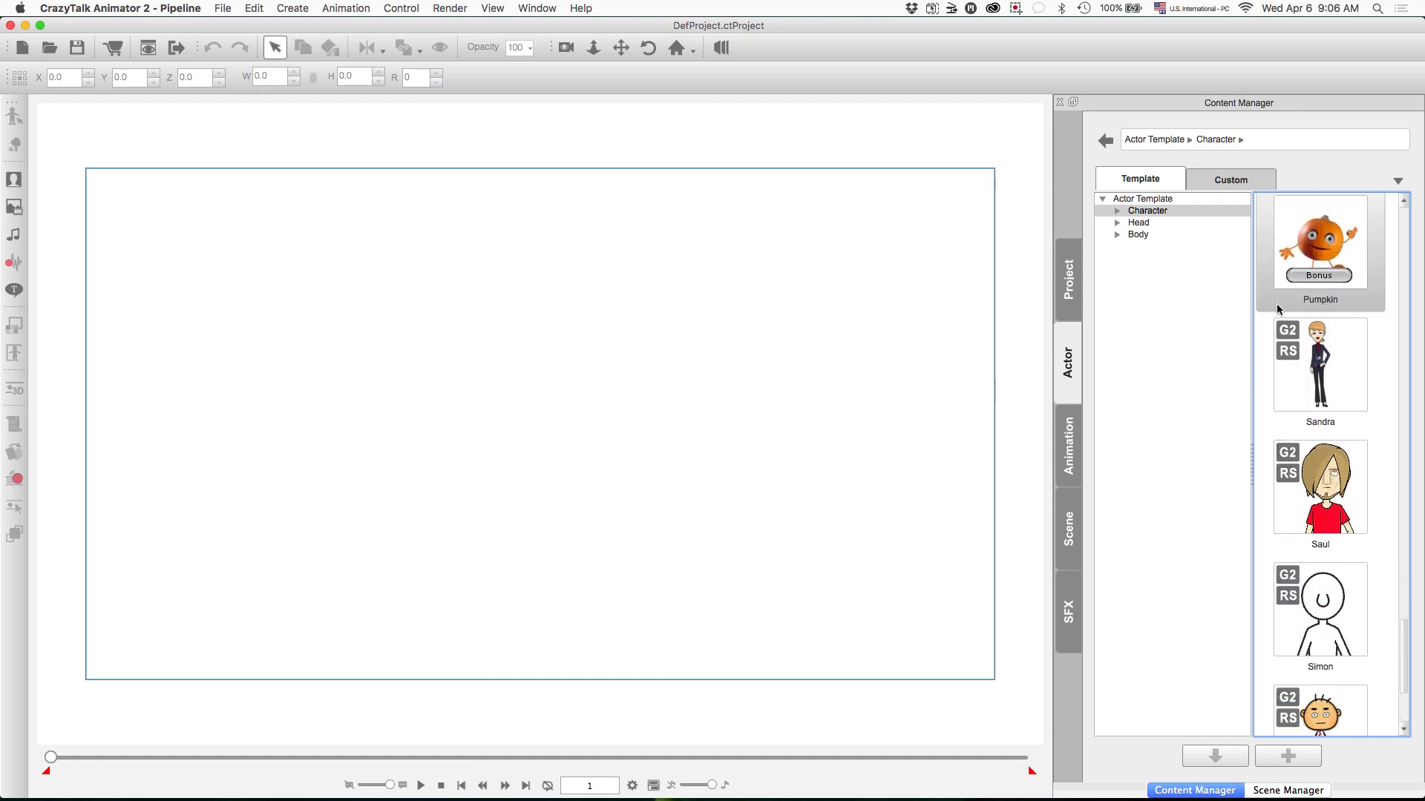
pyautogui.scroll(1, 1277, 308)
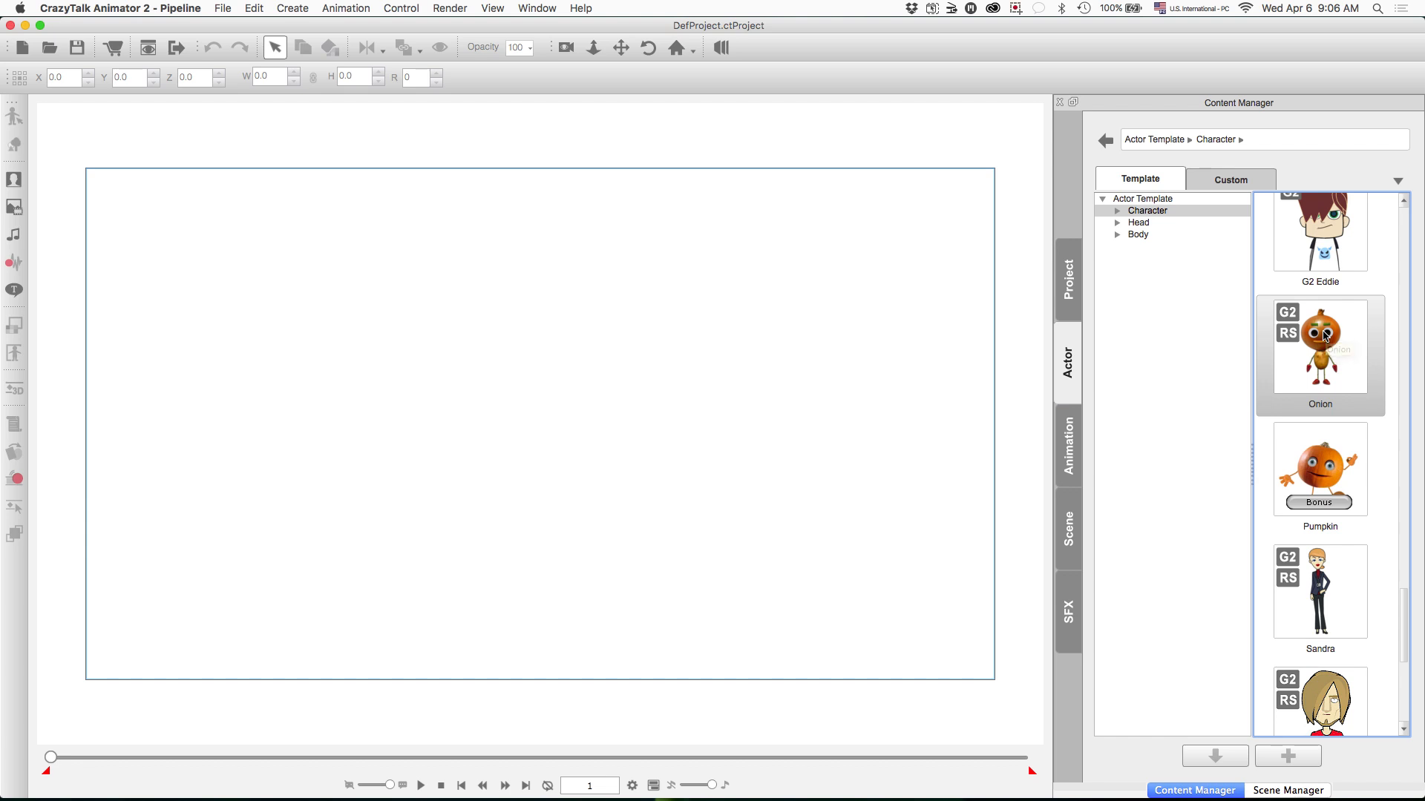
pyautogui.scroll(-1, 1326, 335)
pyautogui.scroll(1, 1326, 336)
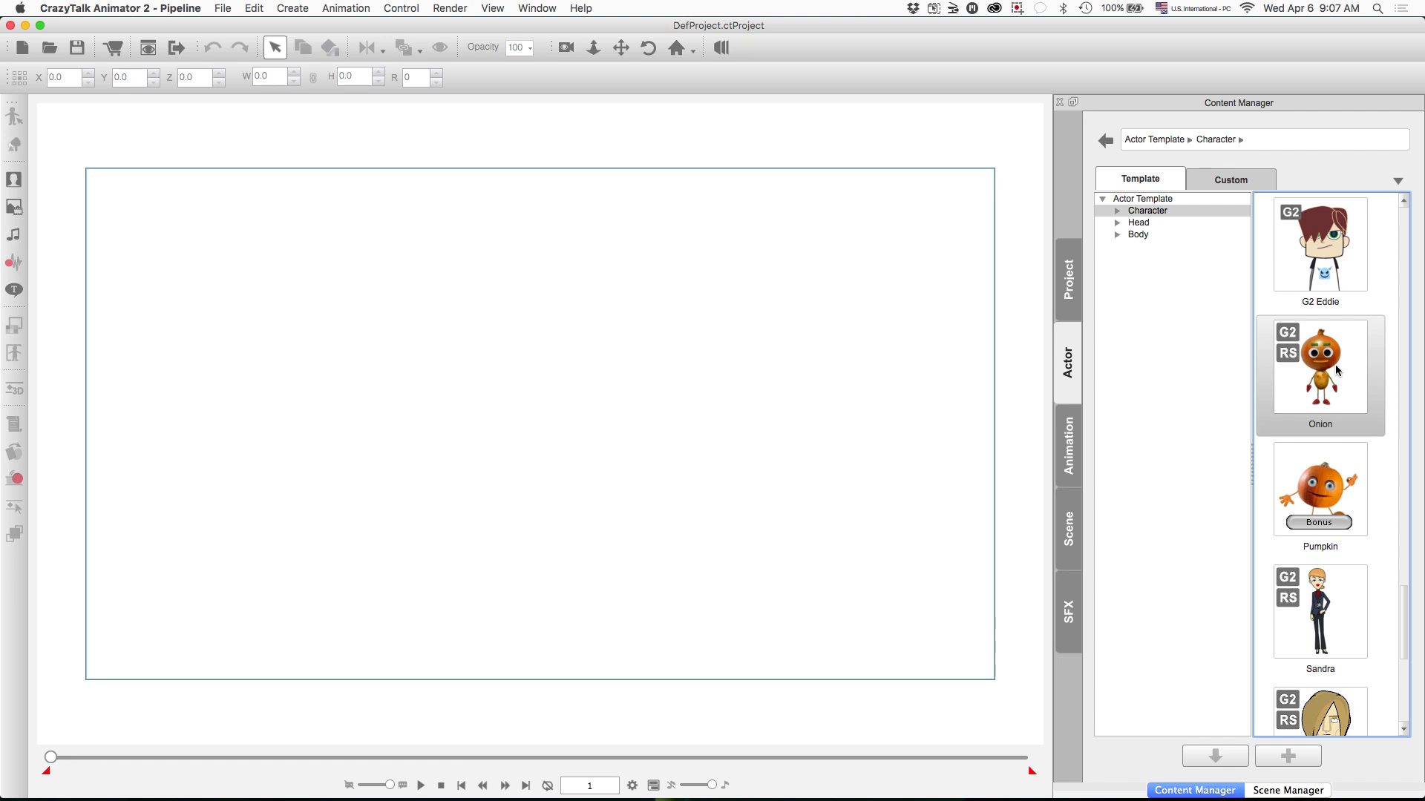
pyautogui.scroll(-1, 1329, 439)
pyautogui.scroll(-10, 1329, 439)
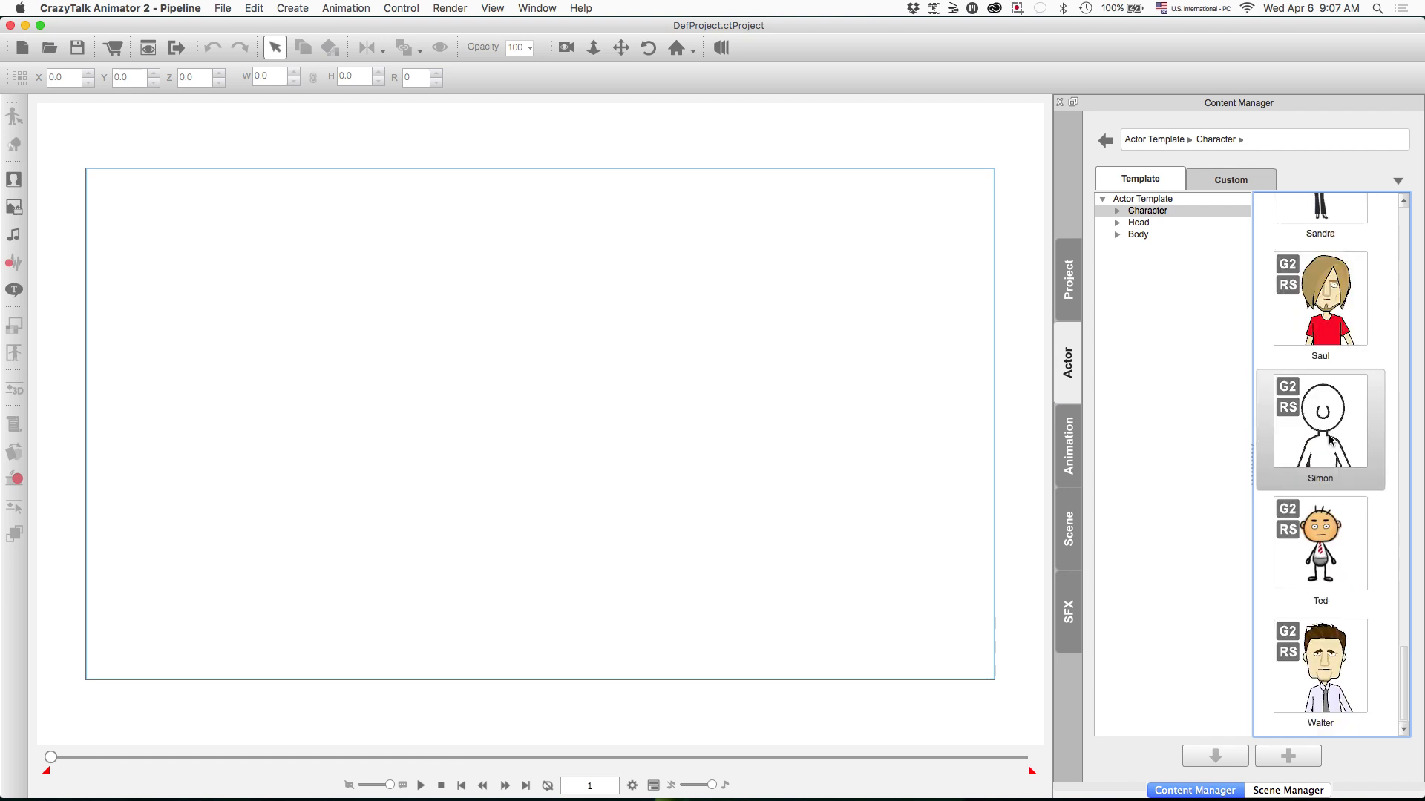
pyautogui.scroll(11, 1329, 439)
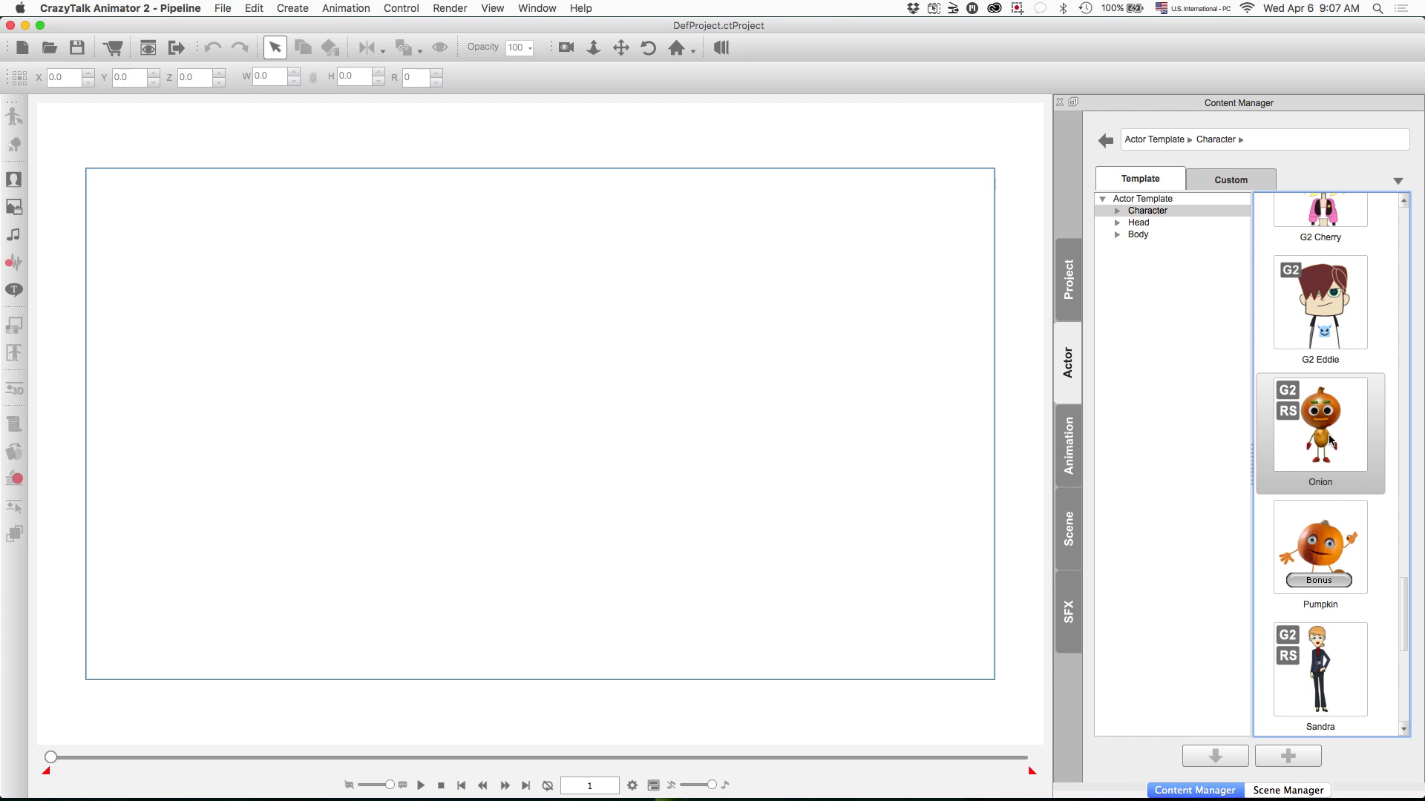
pyautogui.scroll(-12, 1329, 440)
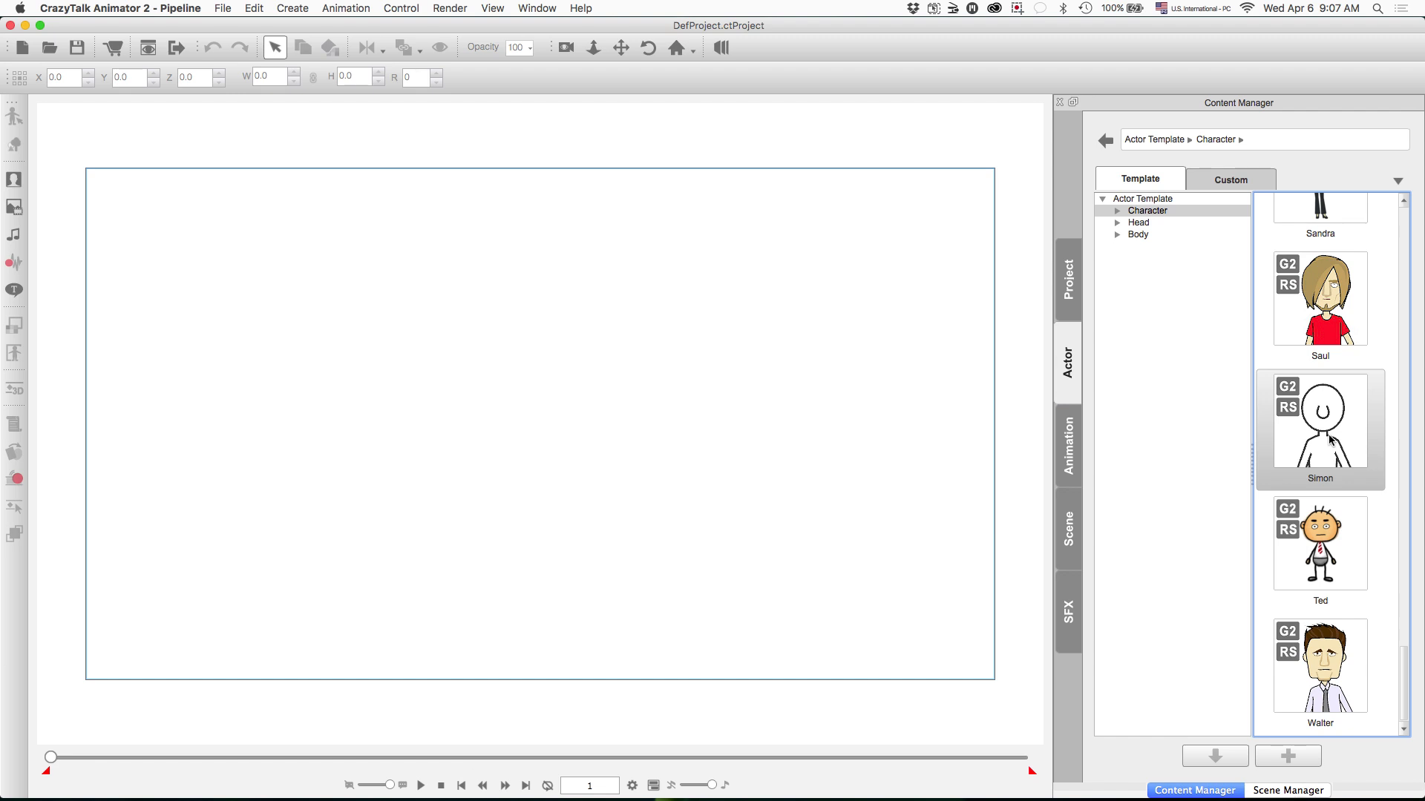
pyautogui.scroll(7, 1330, 439)
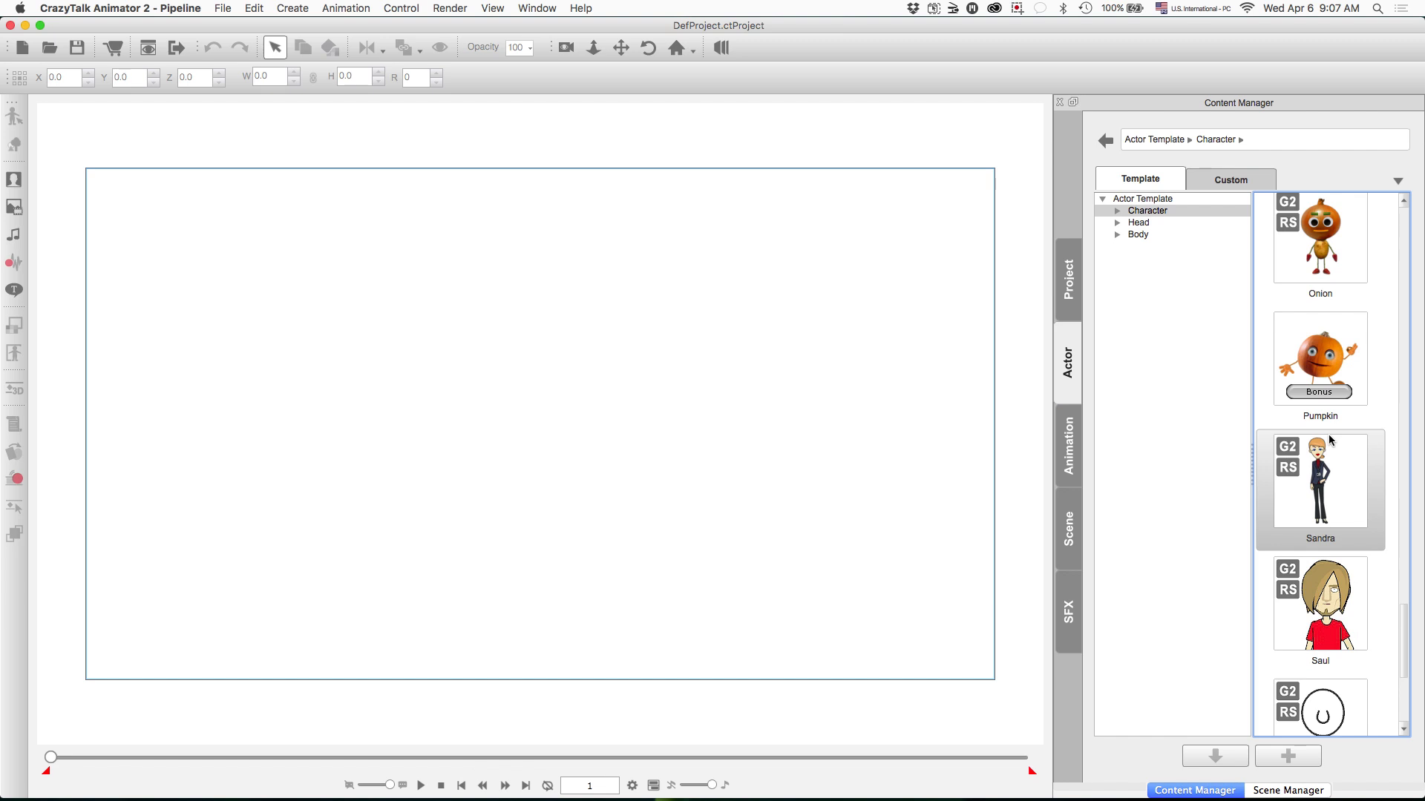
pyautogui.scroll(-6, 1329, 439)
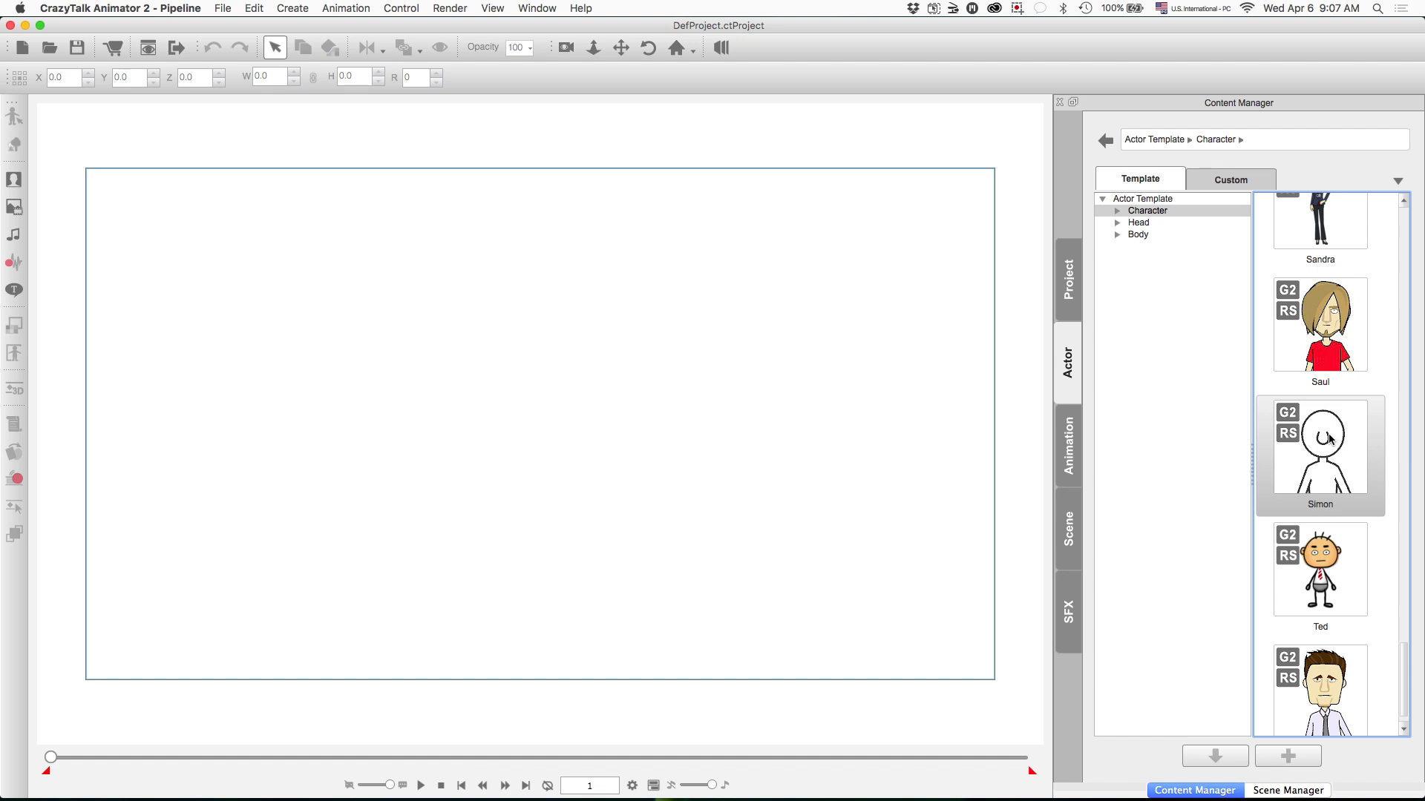
pyautogui.scroll(-1, 1329, 440)
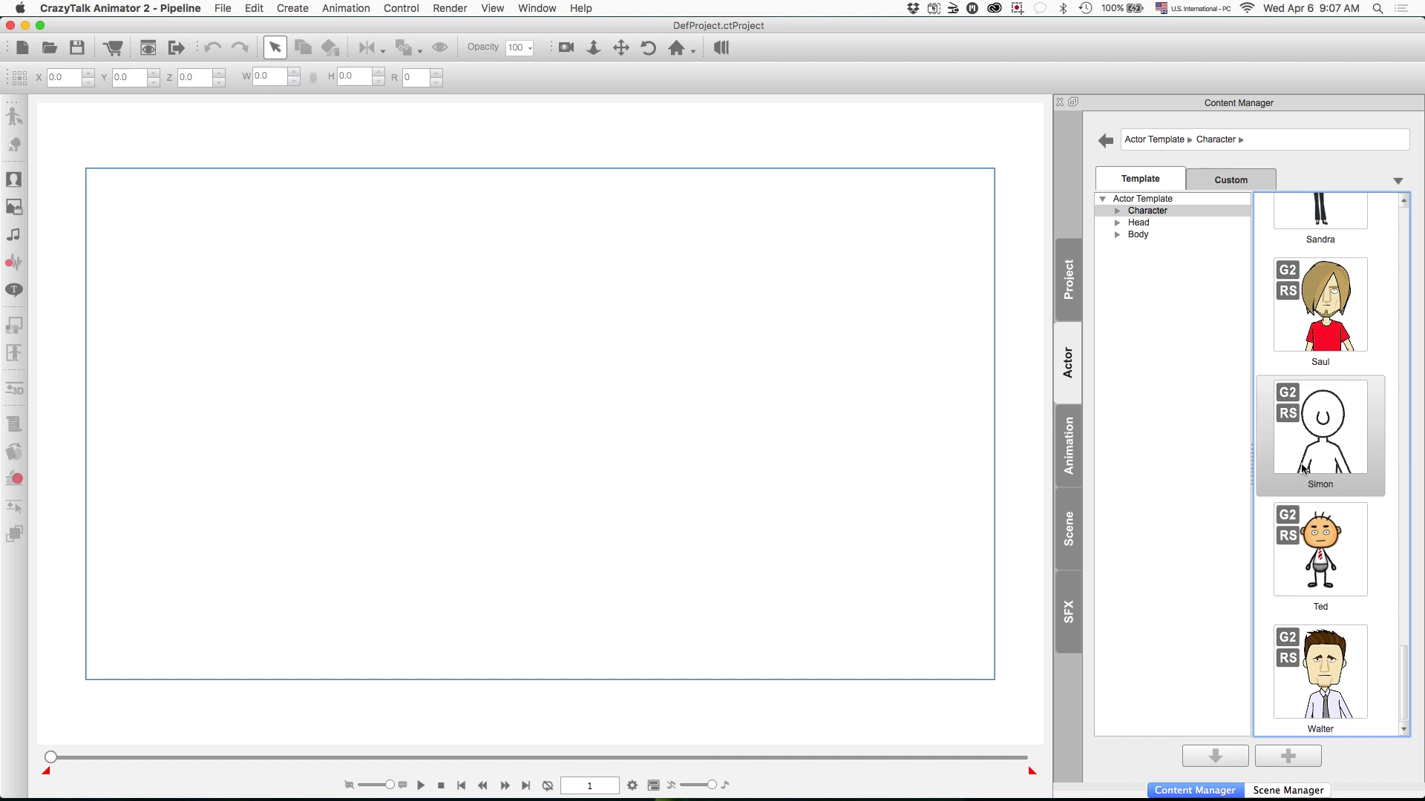
# Add the G2 Cherry character template to the middle of the empty stage.
pyautogui.scroll(9, 1321, 453)
pyautogui.scroll(8, 1303, 469)
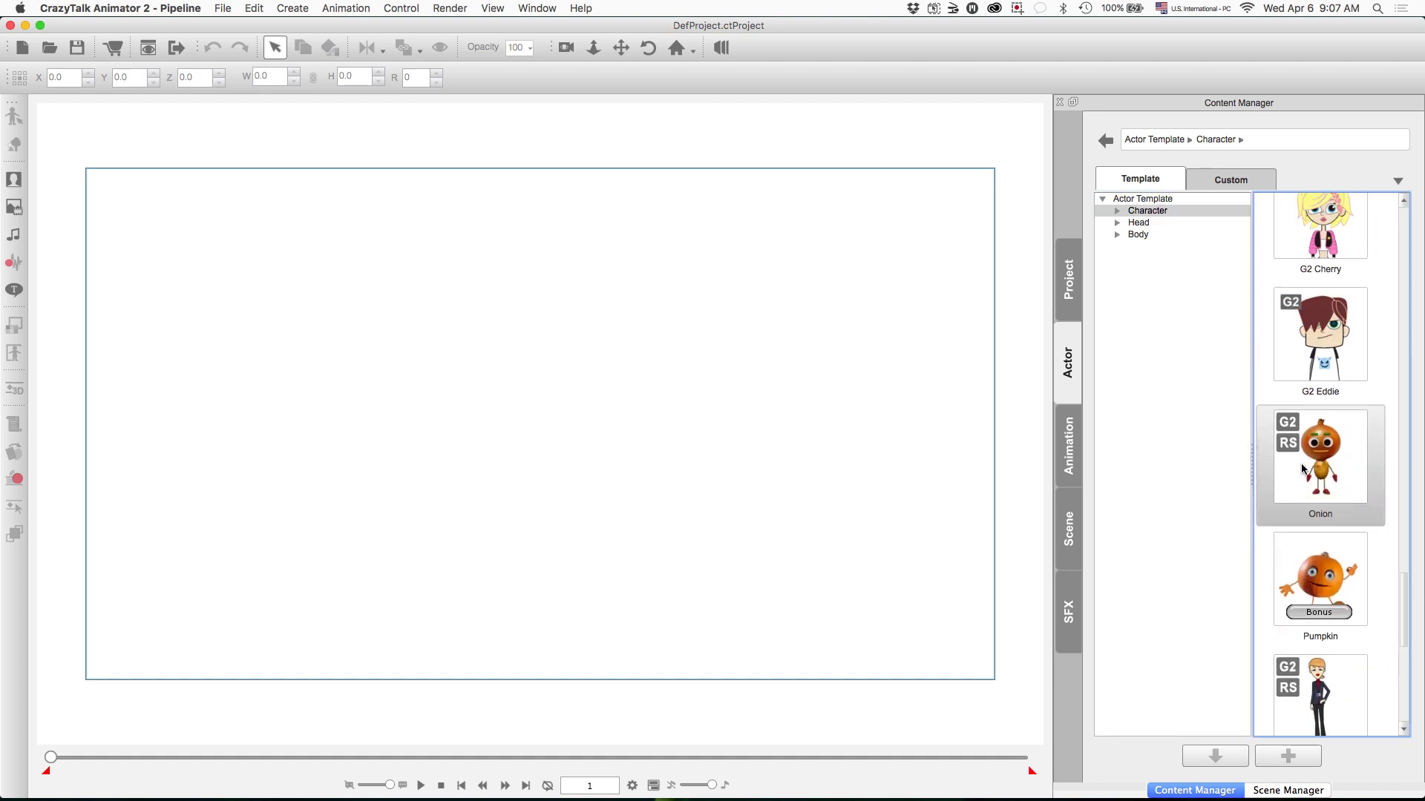
pyautogui.scroll(-1, 1303, 469)
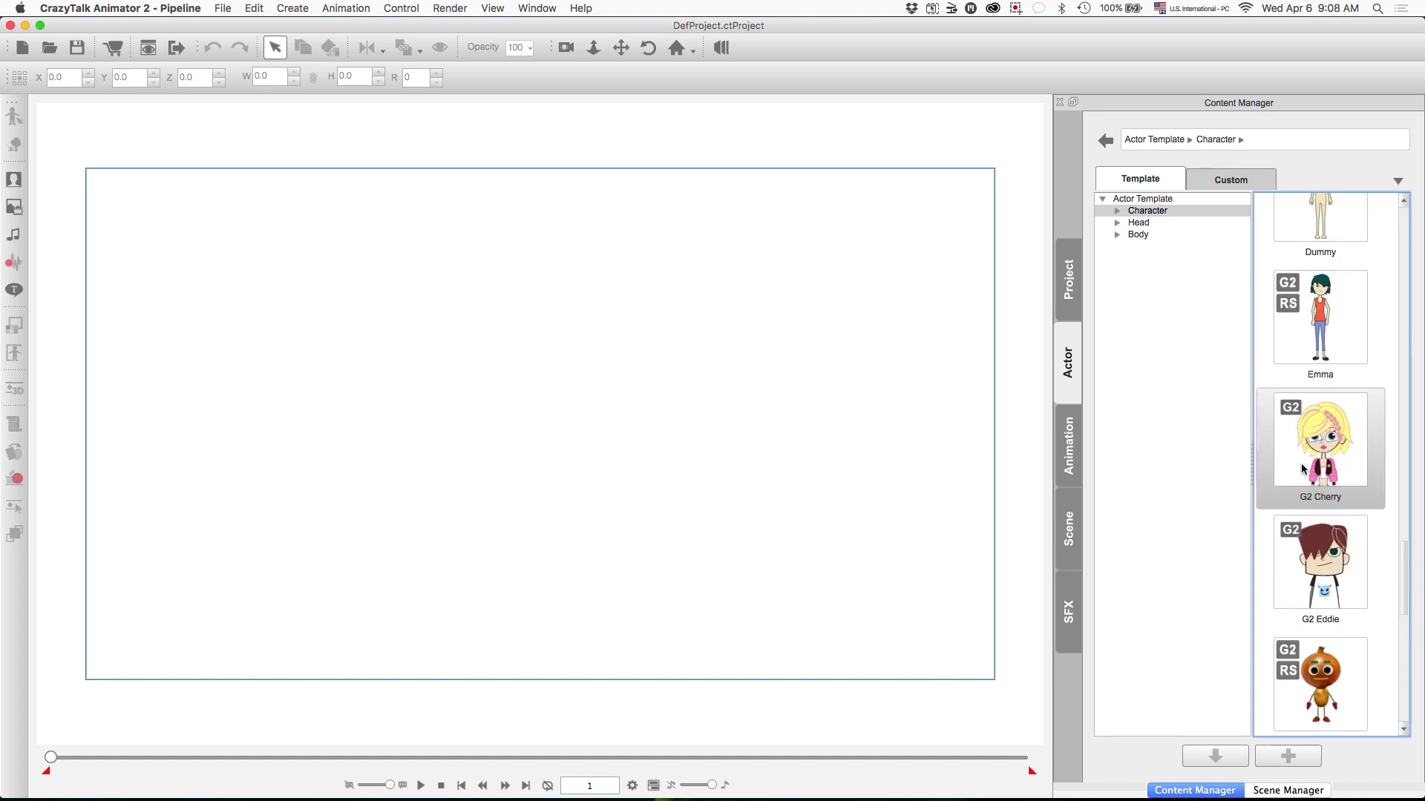
pyautogui.click(1315, 446)
pyautogui.moveTo(1315, 446); pyautogui.dragTo(543, 409)
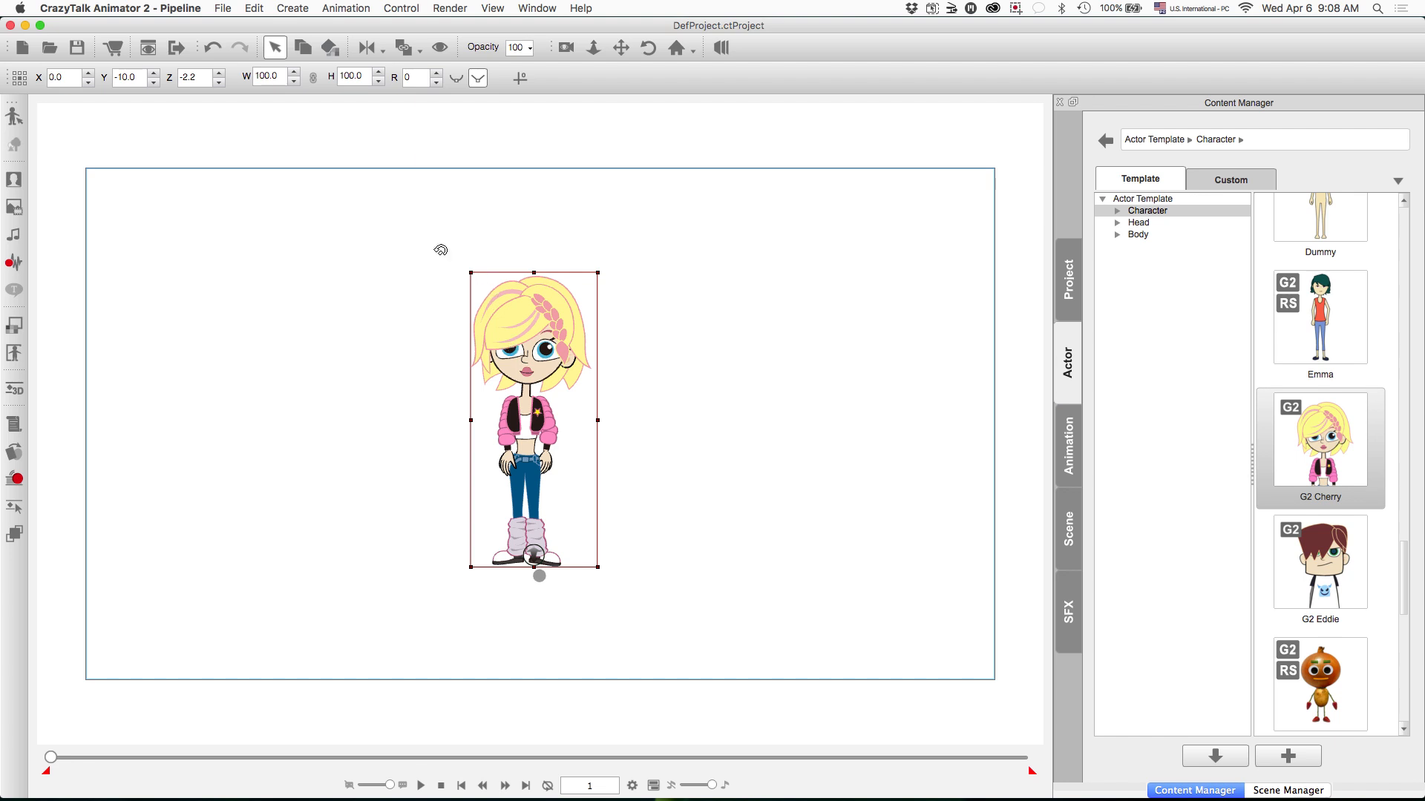
# Open the G2 Cherry character for composing and hide its bones.
pyautogui.click(14, 116)
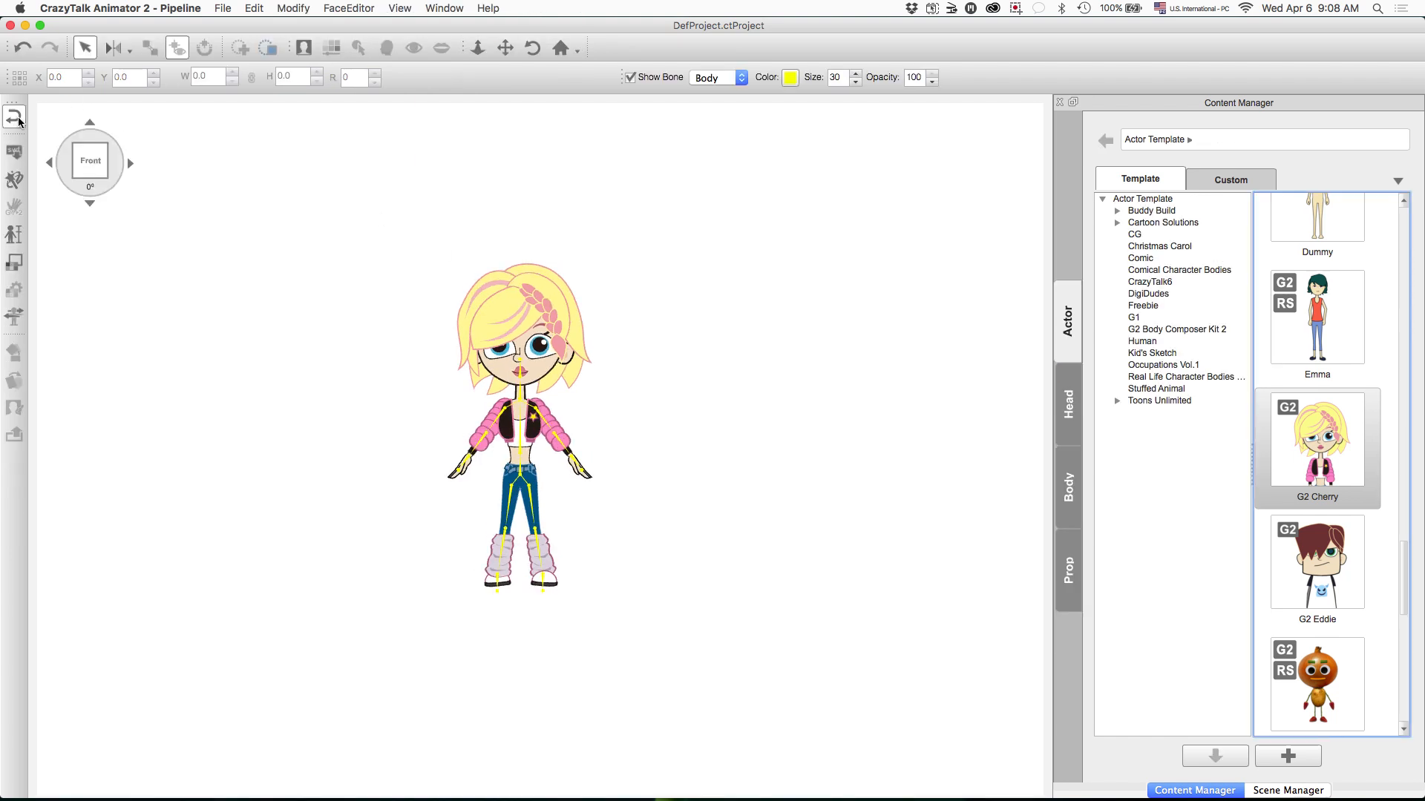
pyautogui.click(632, 79)
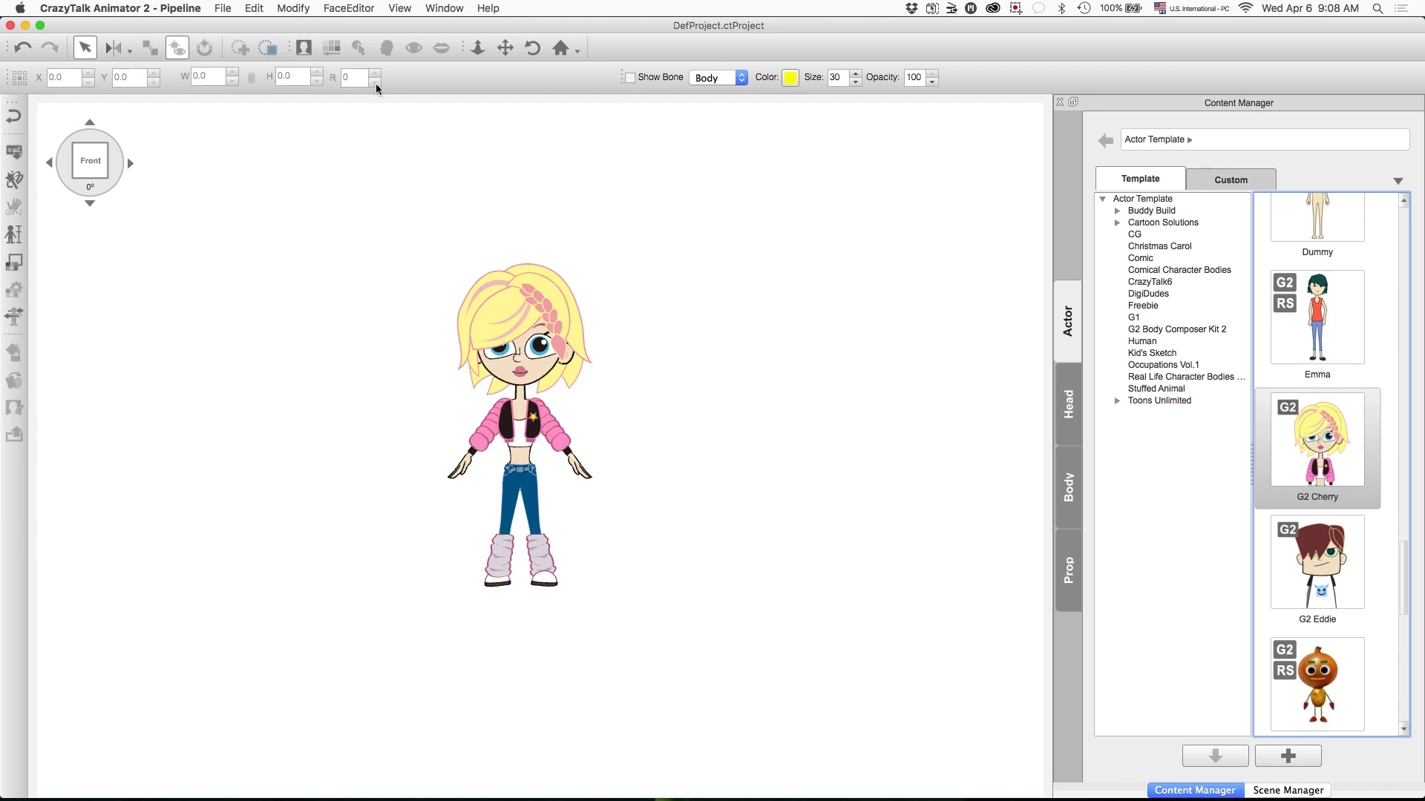
# Turn the character to its Back view at 180° and apply that view to all angles with Turn to Multi-angle Character.
pyautogui.click(51, 167)
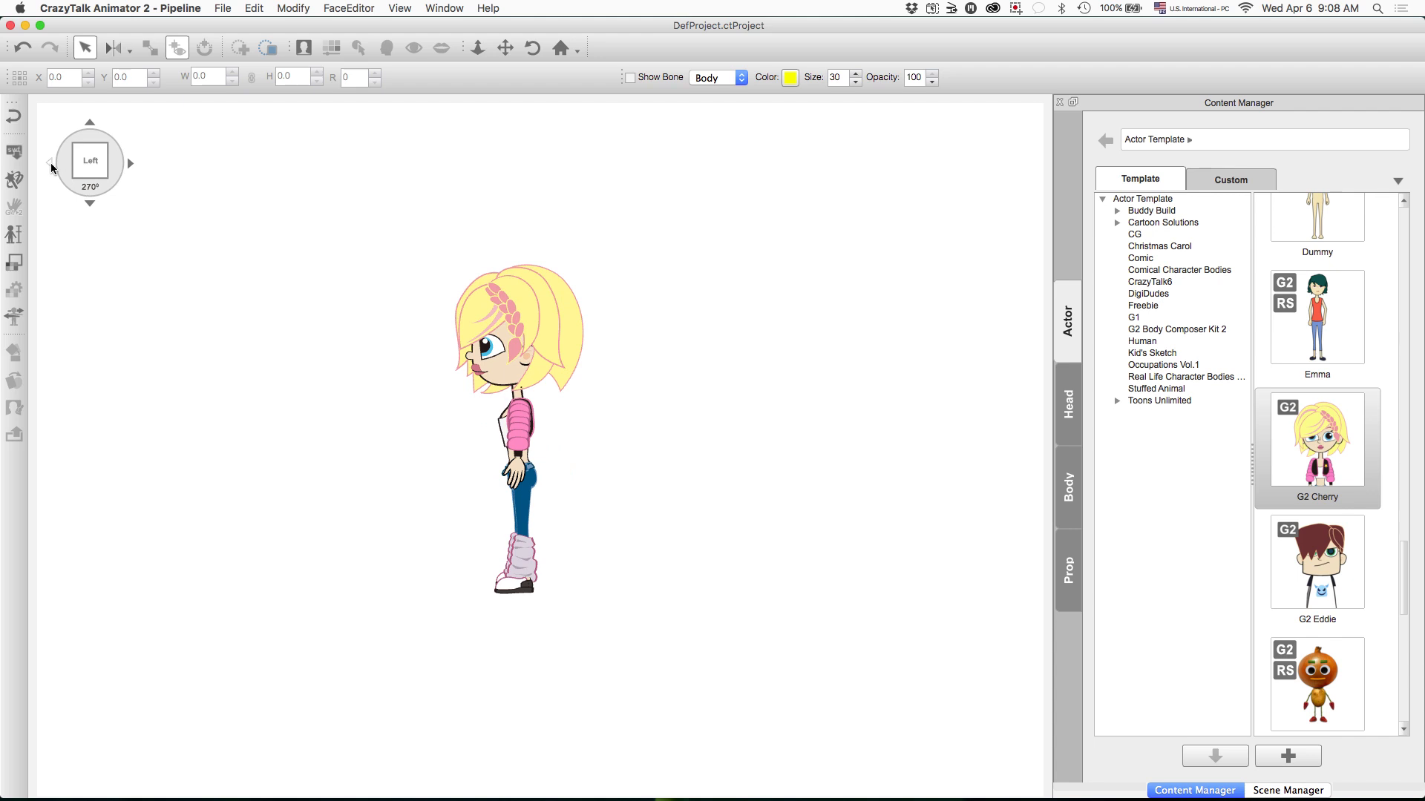
pyautogui.click(51, 168)
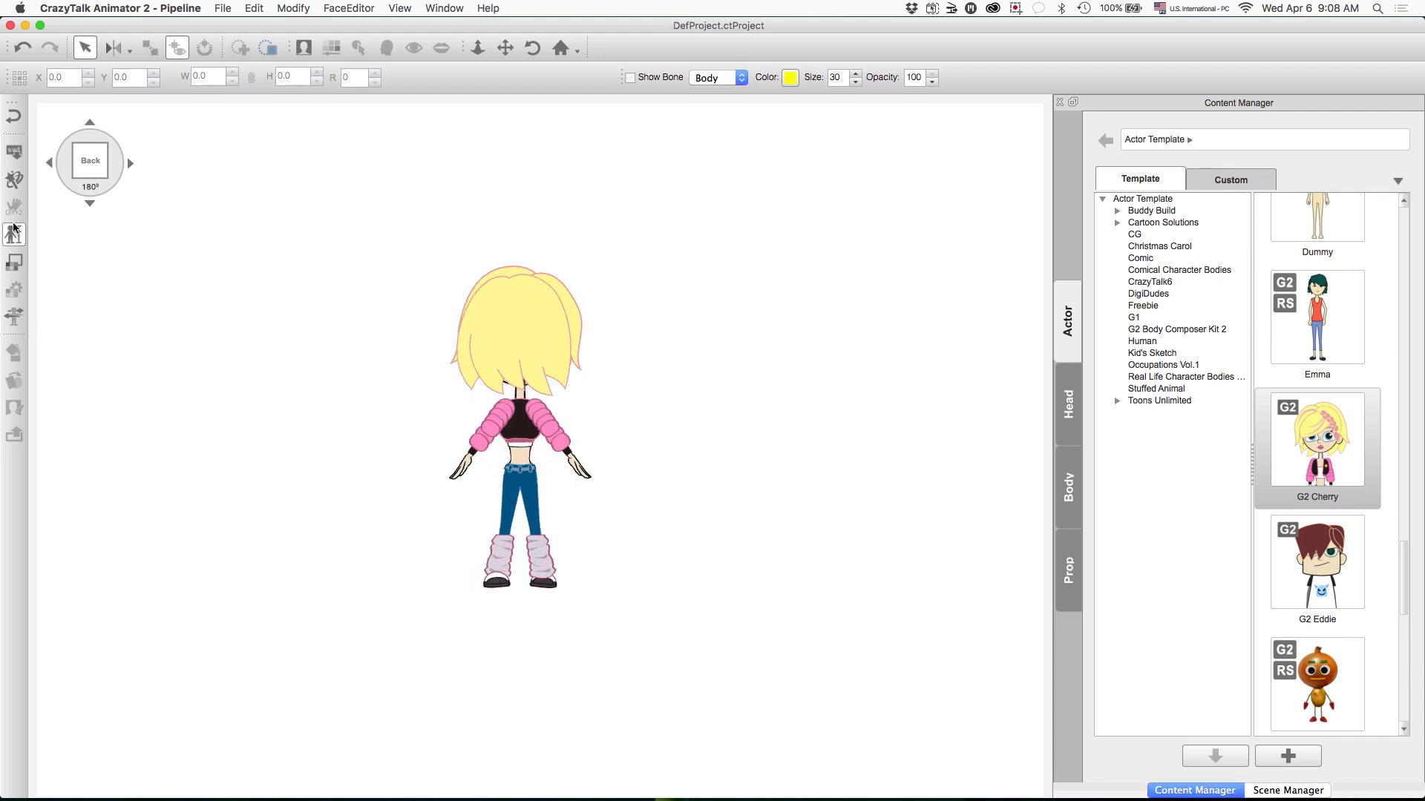
pyautogui.click(286, 10)
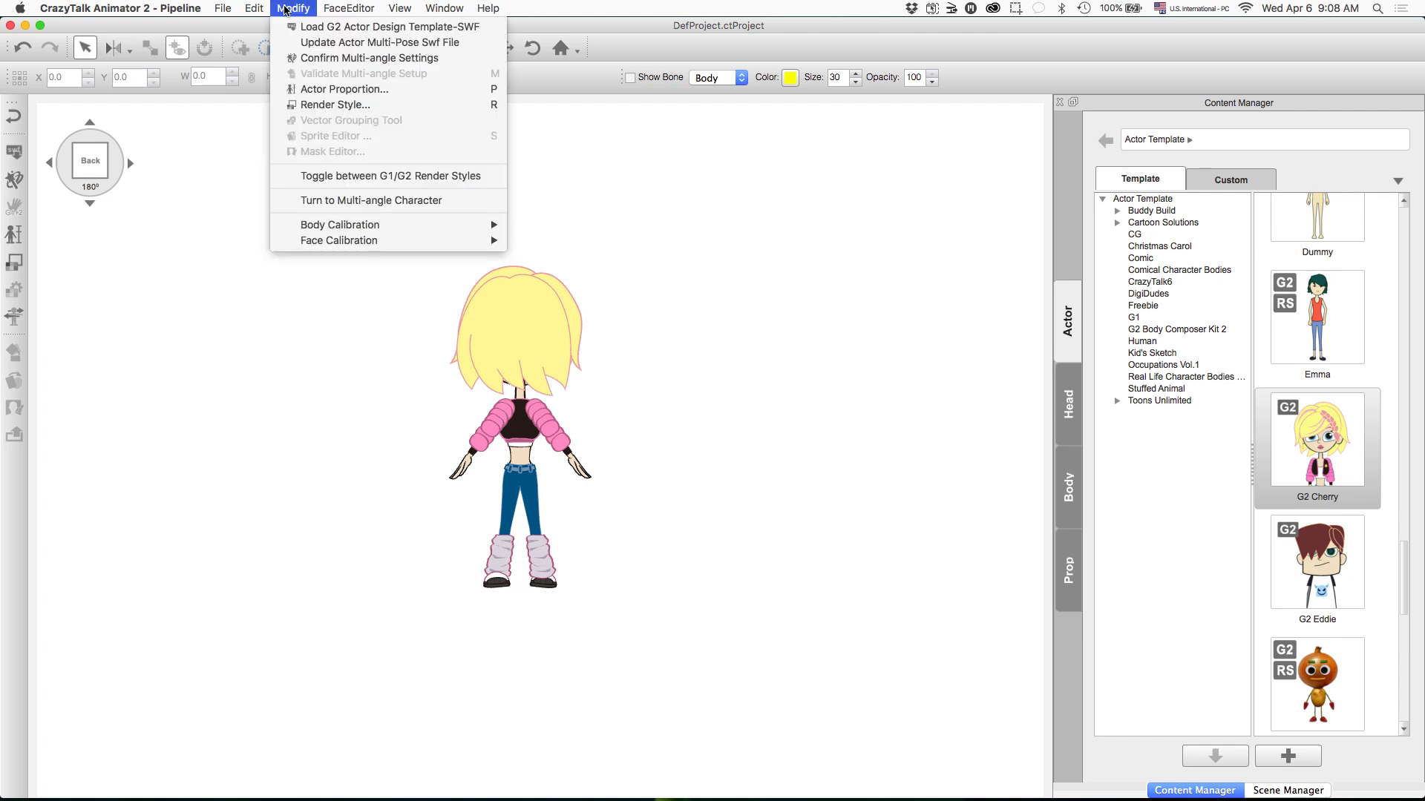
pyautogui.click(302, 202)
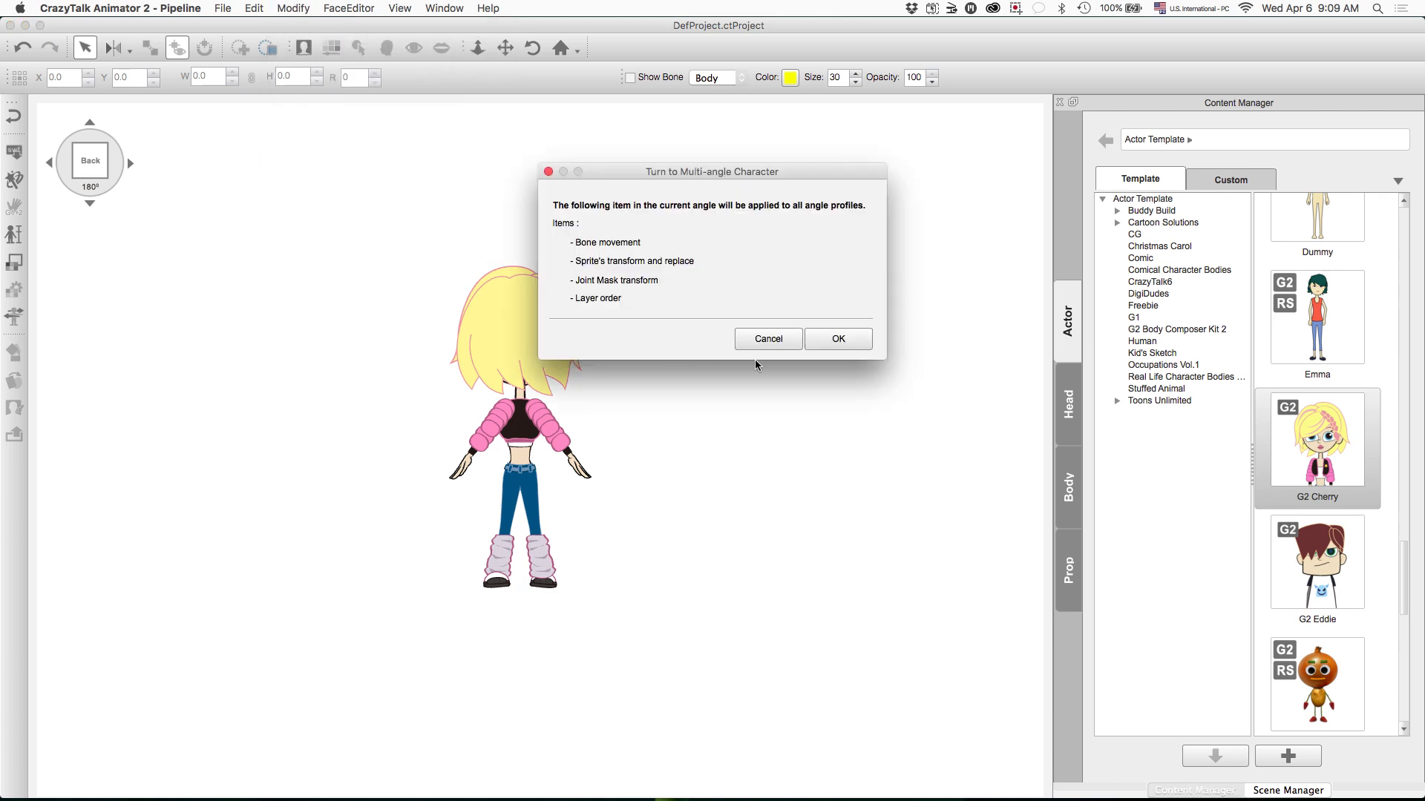
pyautogui.click(856, 338)
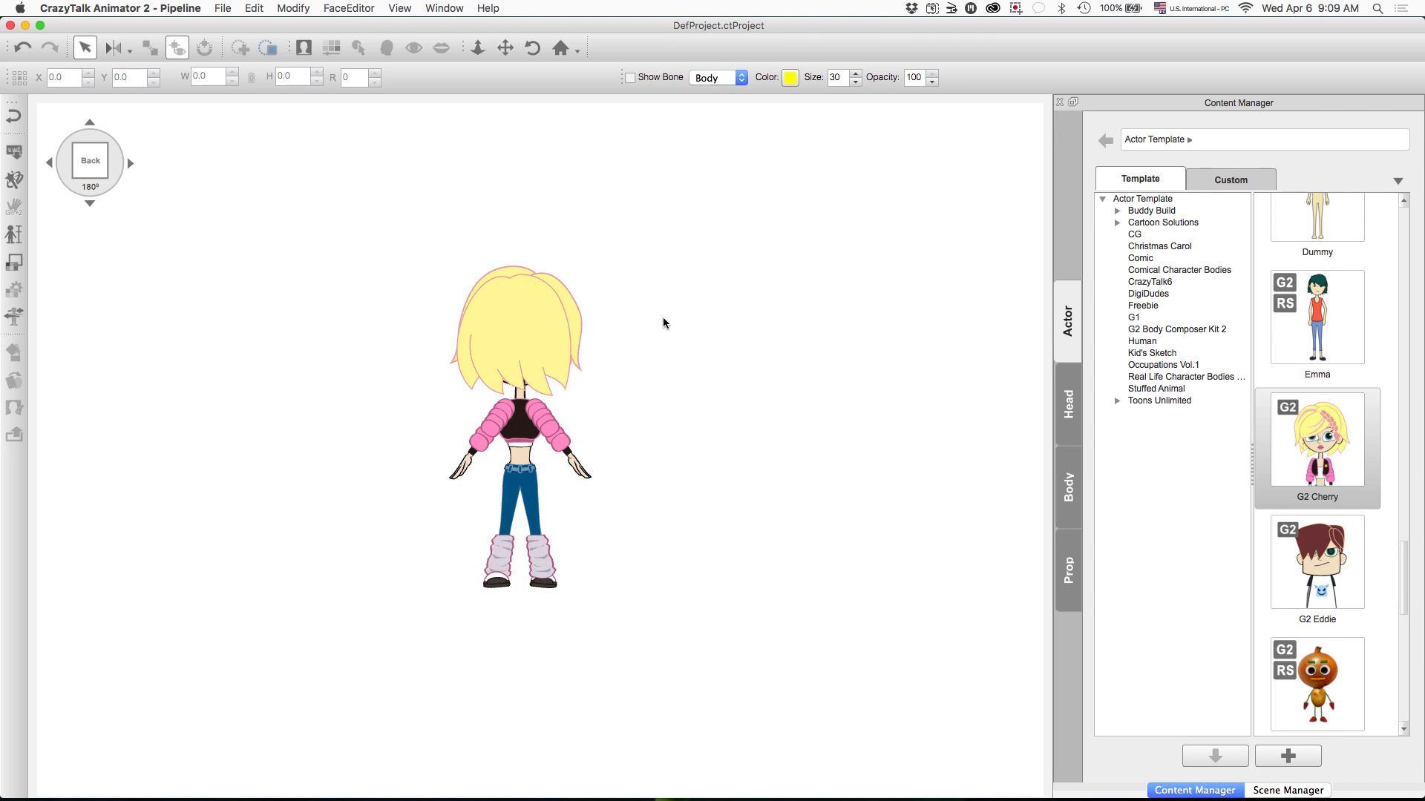
# Rotate the character through its angle views and examine how the head and body look at each angle.
pyautogui.click(48, 162)
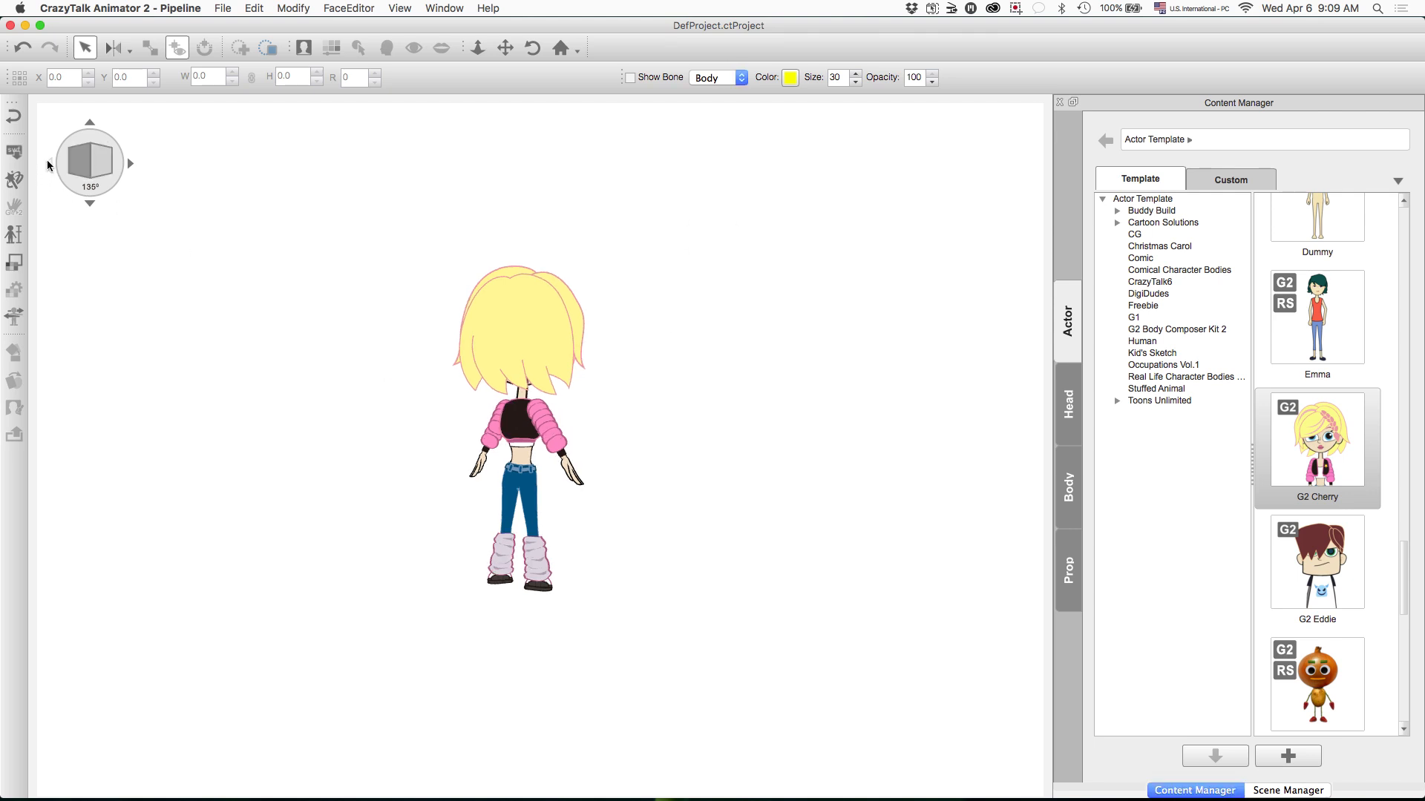
pyautogui.click(48, 162)
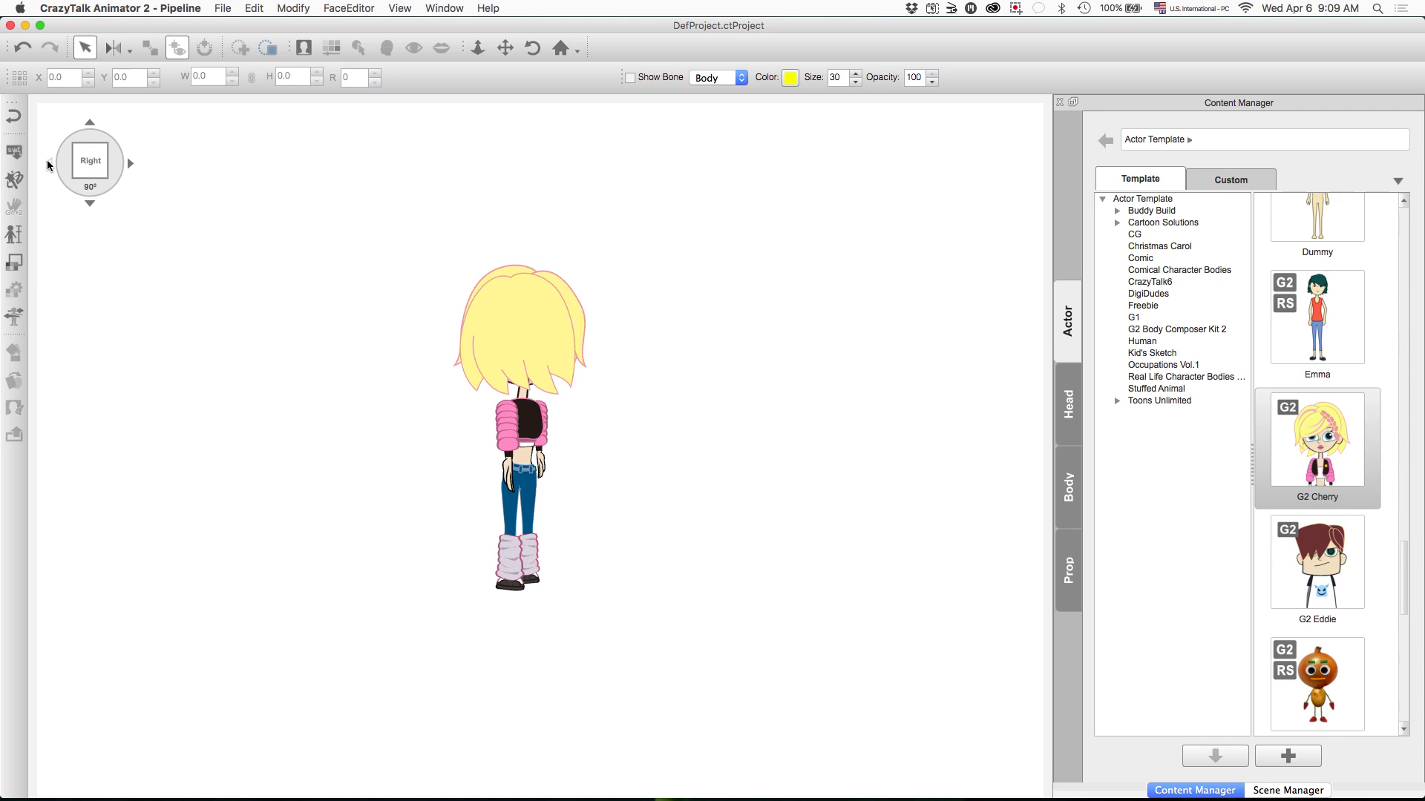
pyautogui.click(48, 163)
pyautogui.click(48, 163)
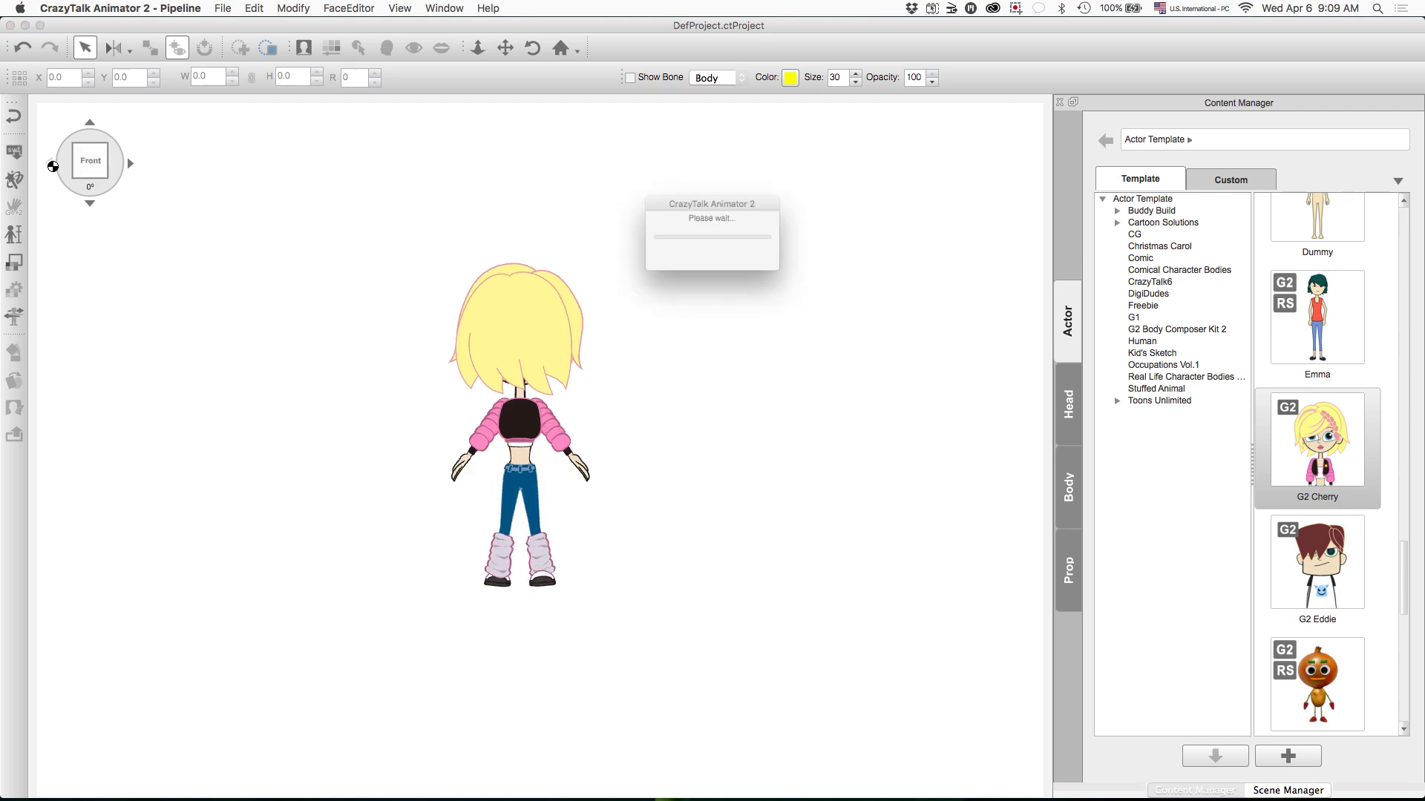
pyautogui.click(49, 162)
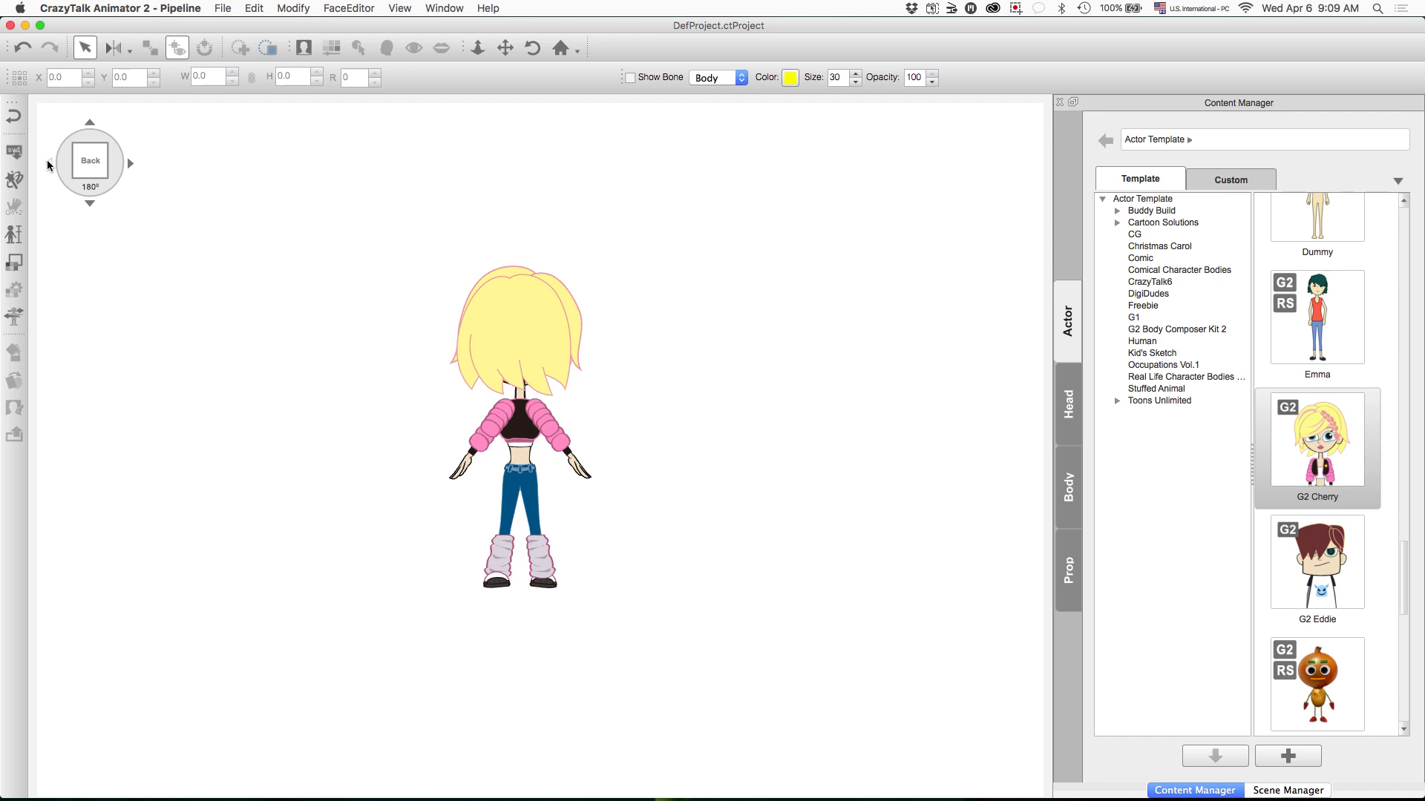
pyautogui.click(48, 165)
pyautogui.click(47, 165)
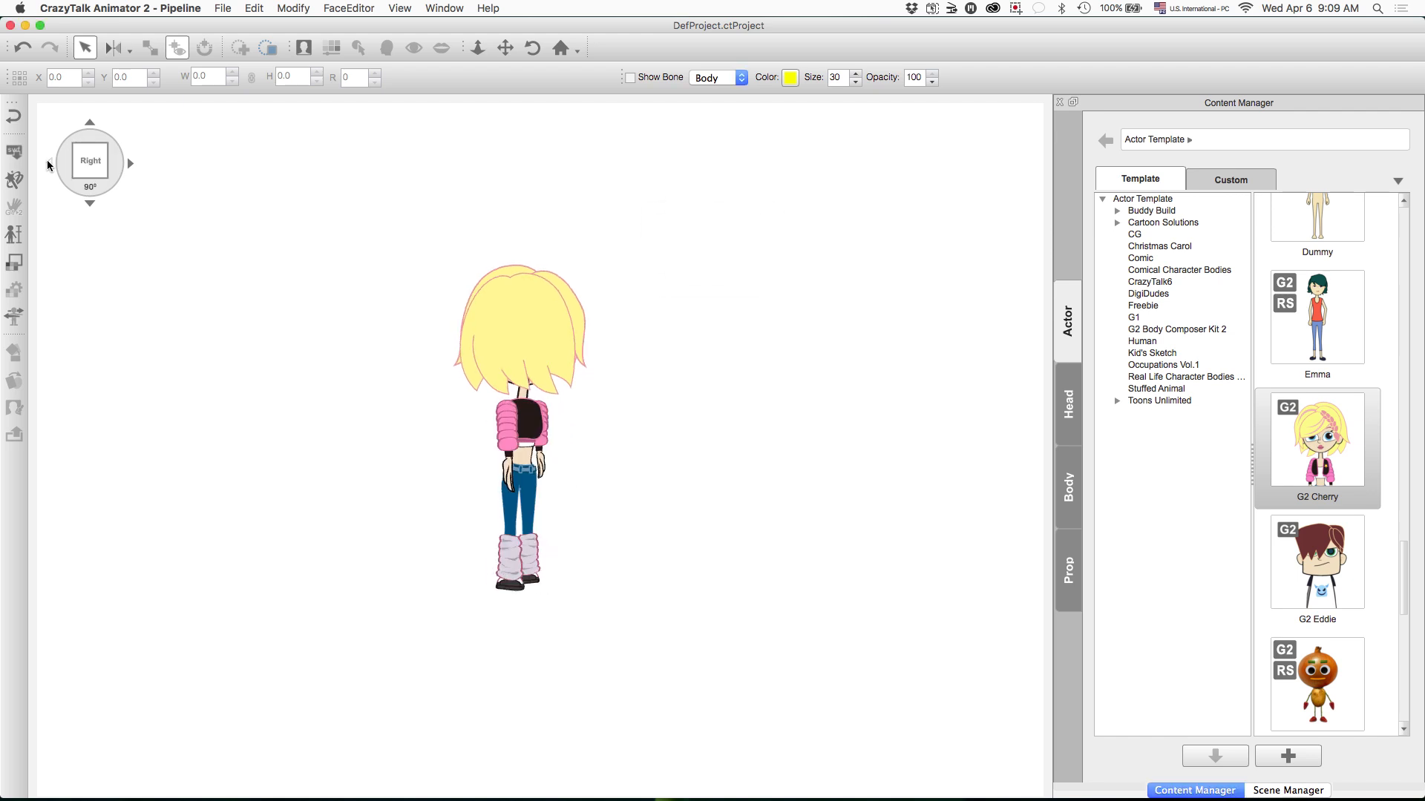
pyautogui.click(47, 165)
pyautogui.click(47, 165)
pyautogui.click(47, 165)
pyautogui.click(131, 162)
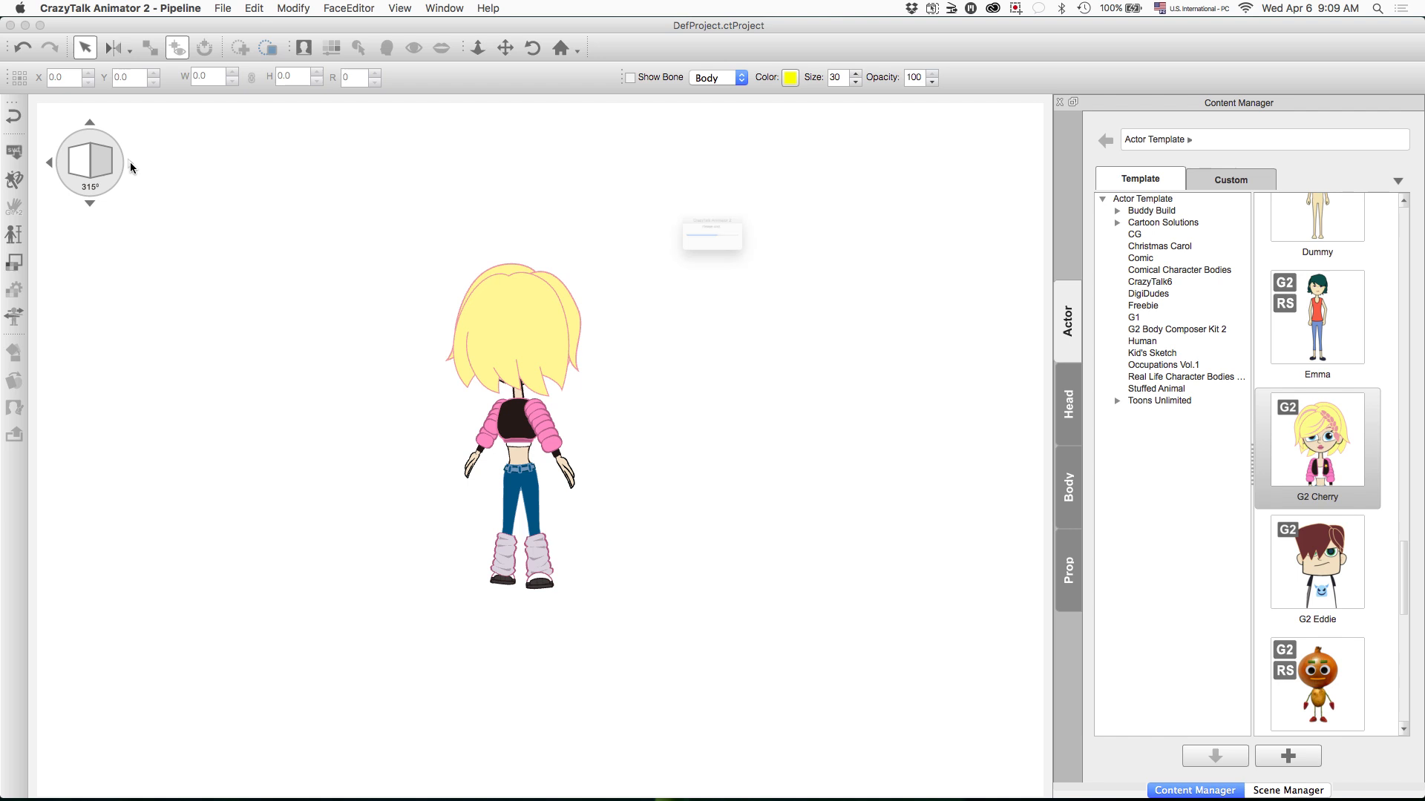
pyautogui.click(131, 162)
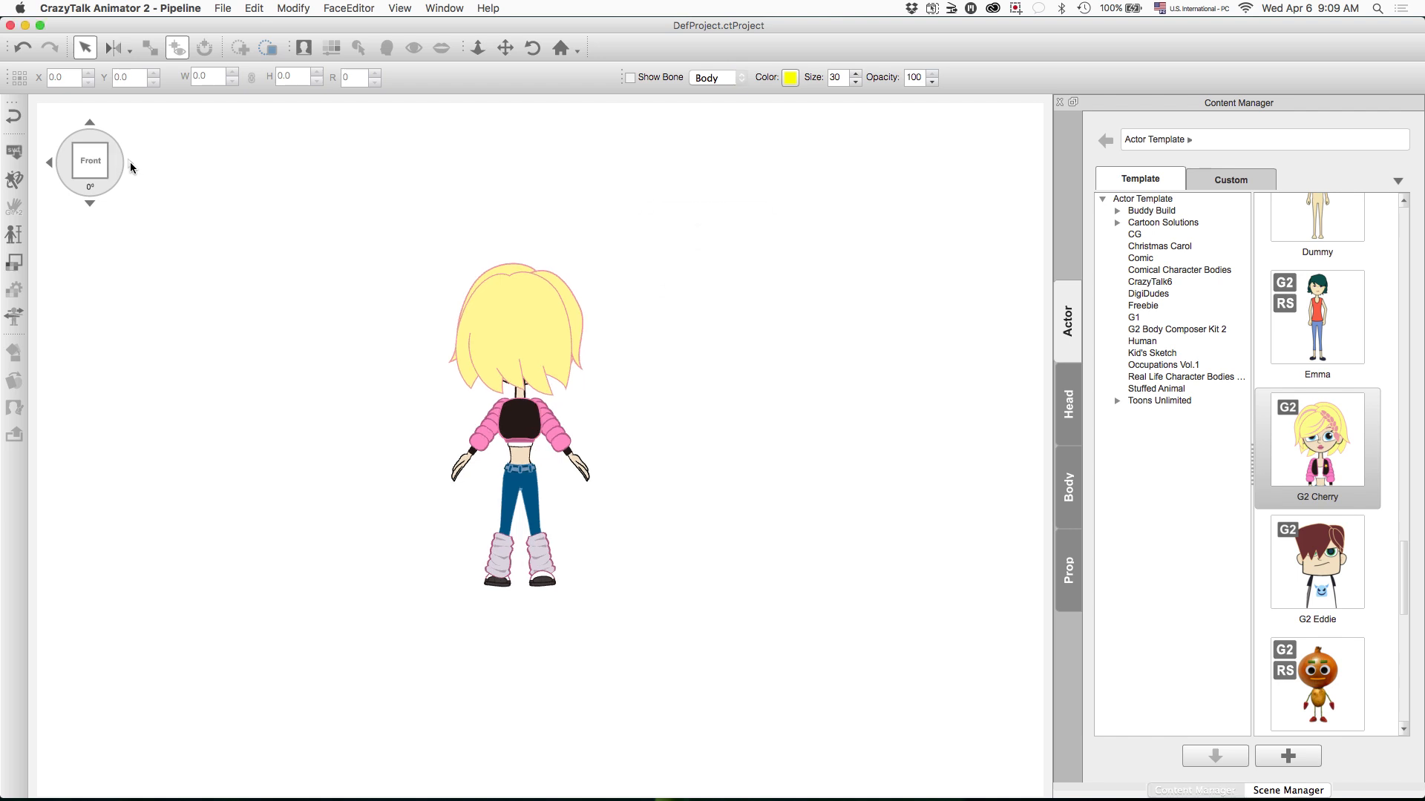
pyautogui.click(52, 168)
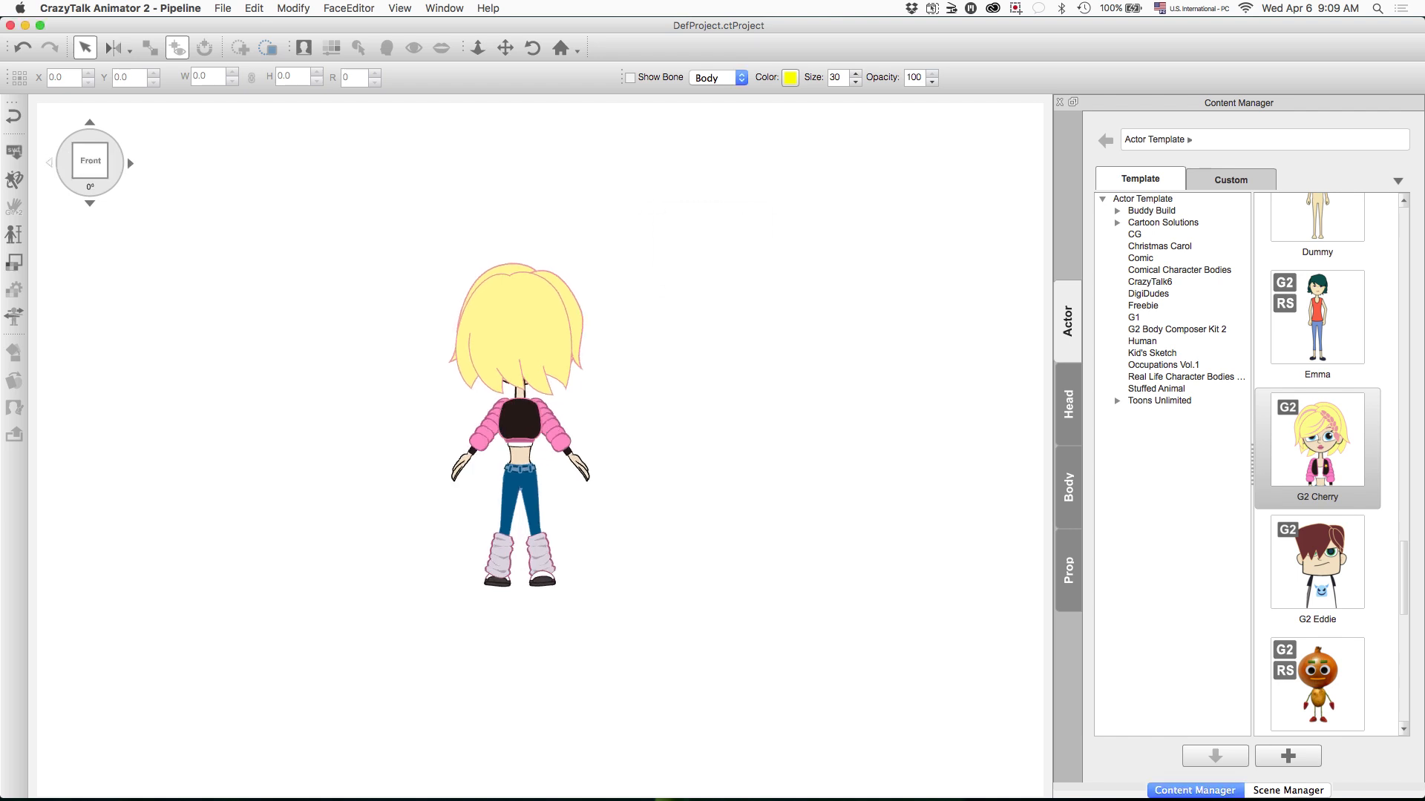
# Return the edited character to the stage and open the Animation templates.
pyautogui.click(13, 116)
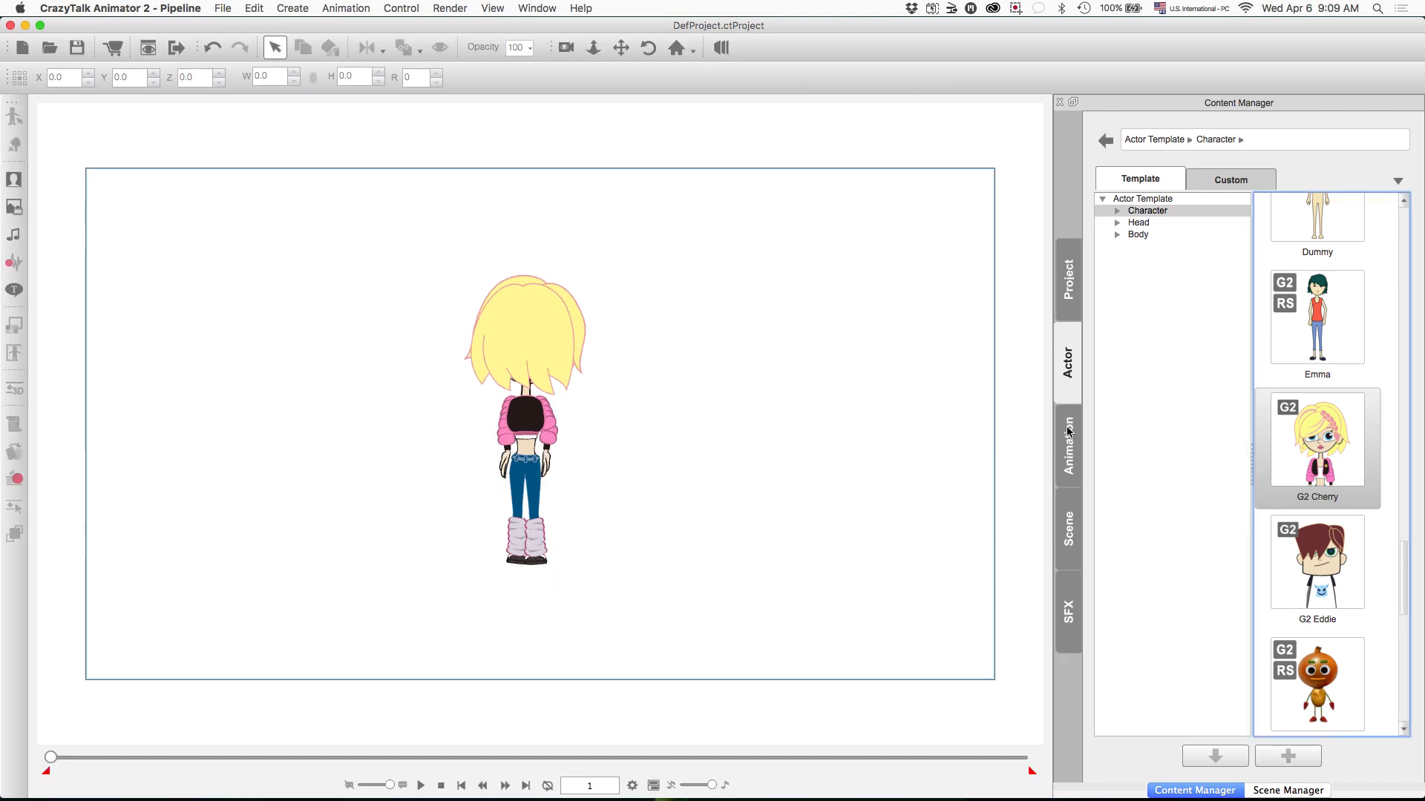
pyautogui.click(1067, 466)
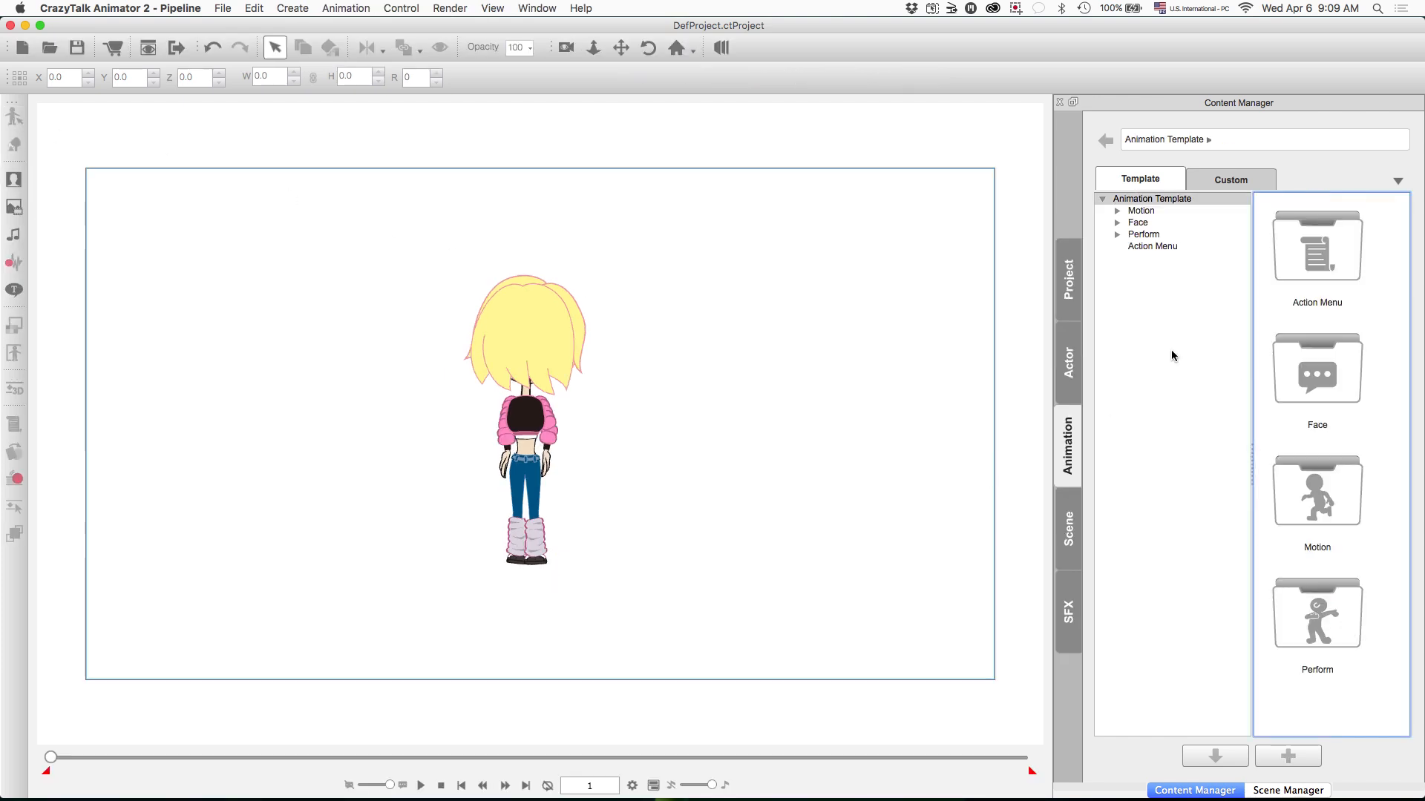
# Look through the G1 Perform motion templates and open the G1 Dance motions.
pyautogui.click(1117, 211)
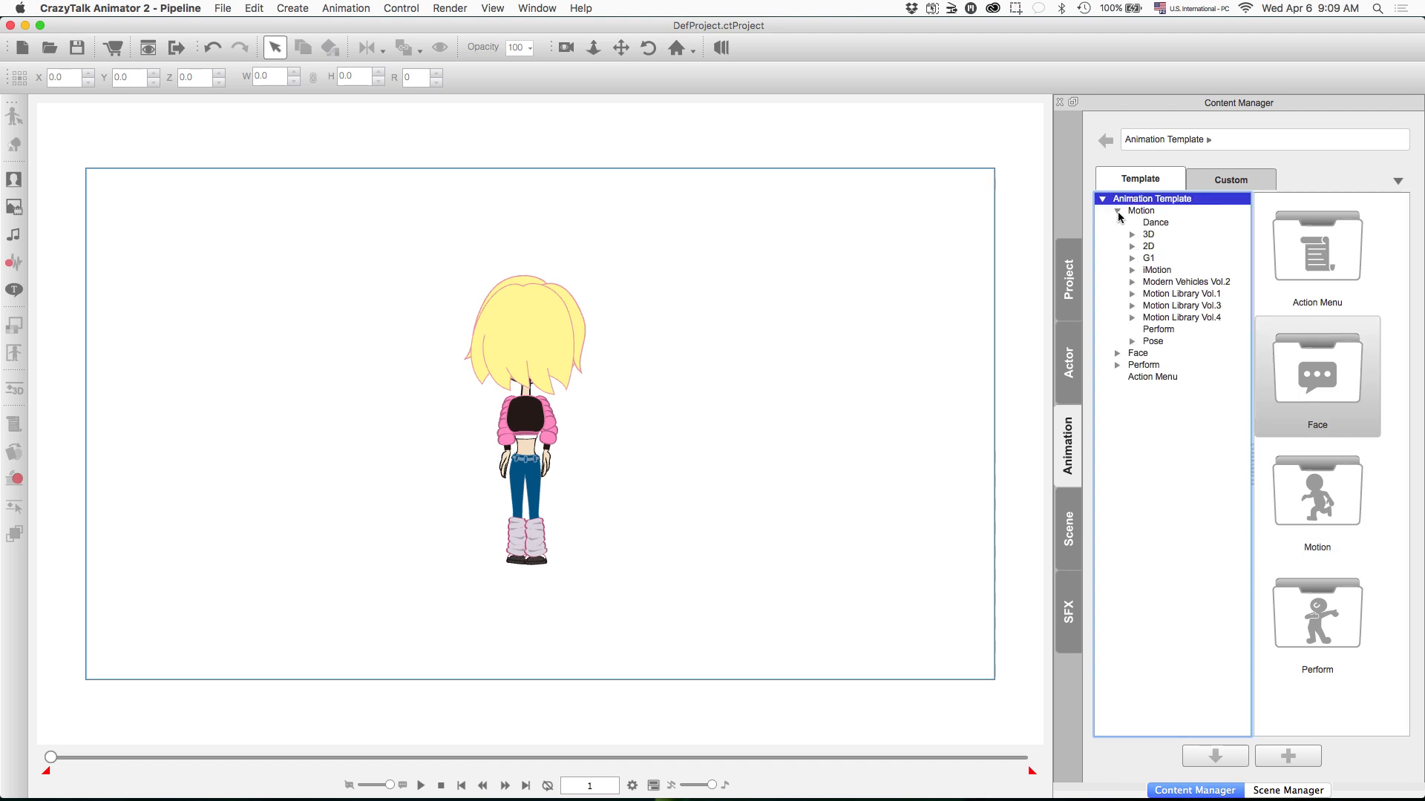
pyautogui.click(1134, 259)
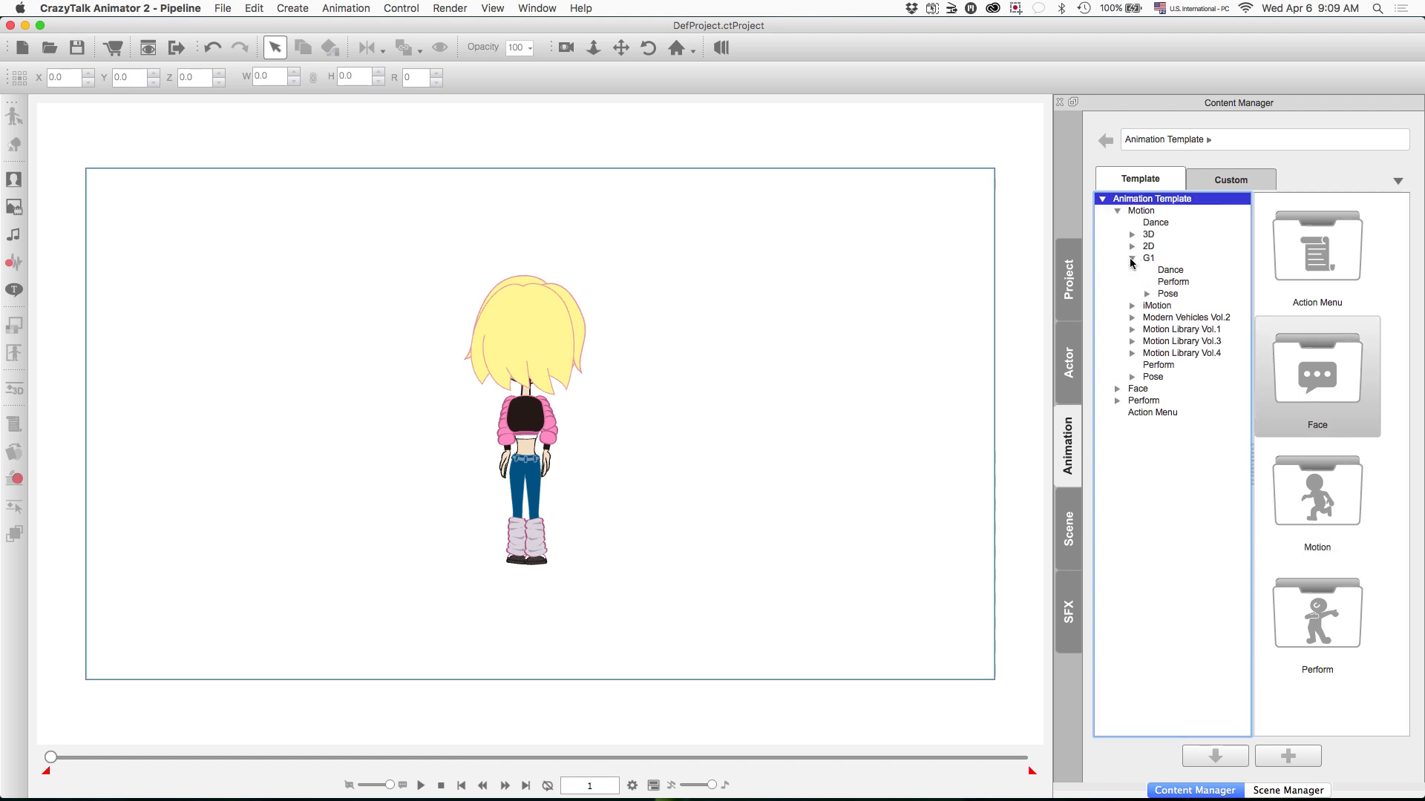
pyautogui.click(1171, 282)
pyautogui.scroll(-5, 1270, 371)
pyautogui.scroll(-10, 1269, 386)
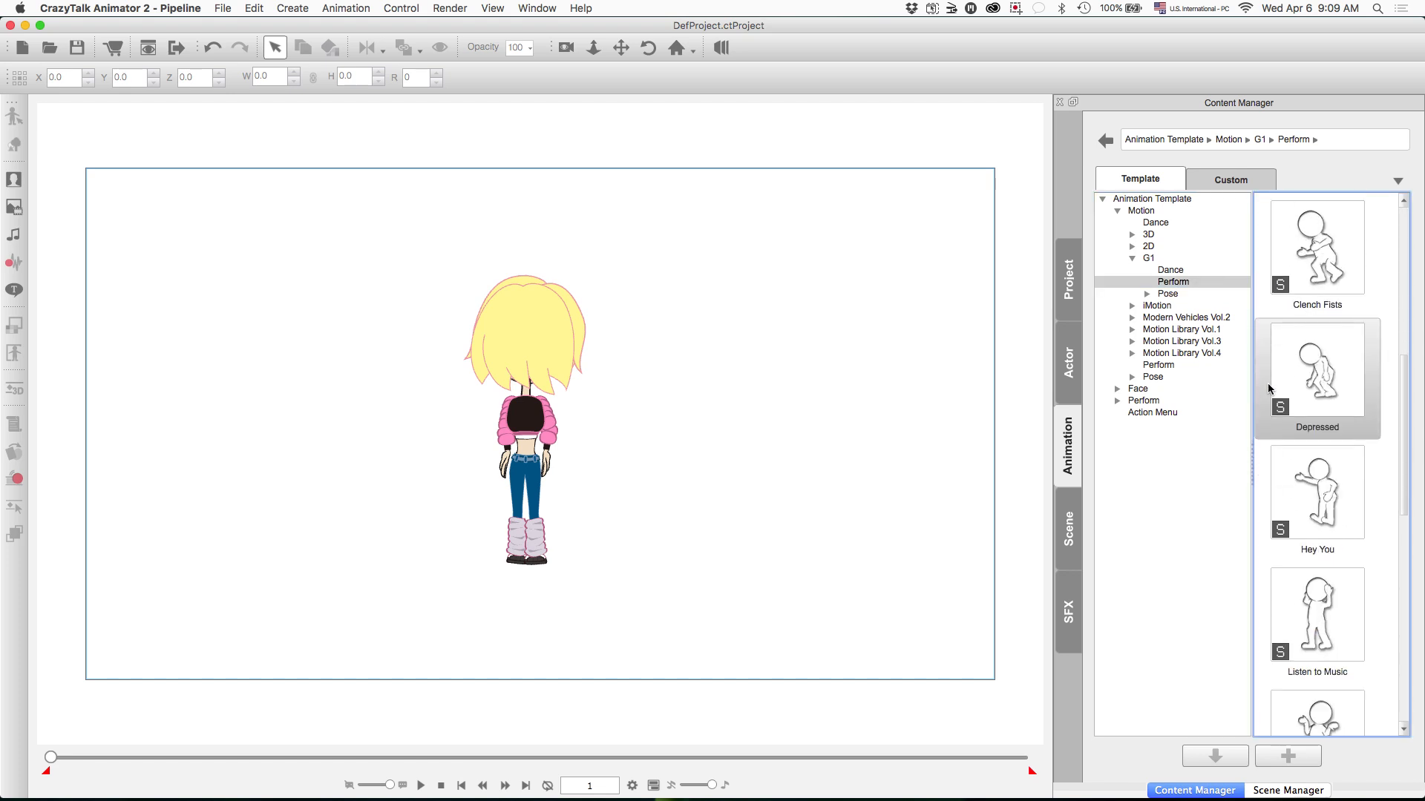
pyautogui.scroll(8, 1268, 383)
pyautogui.click(1171, 270)
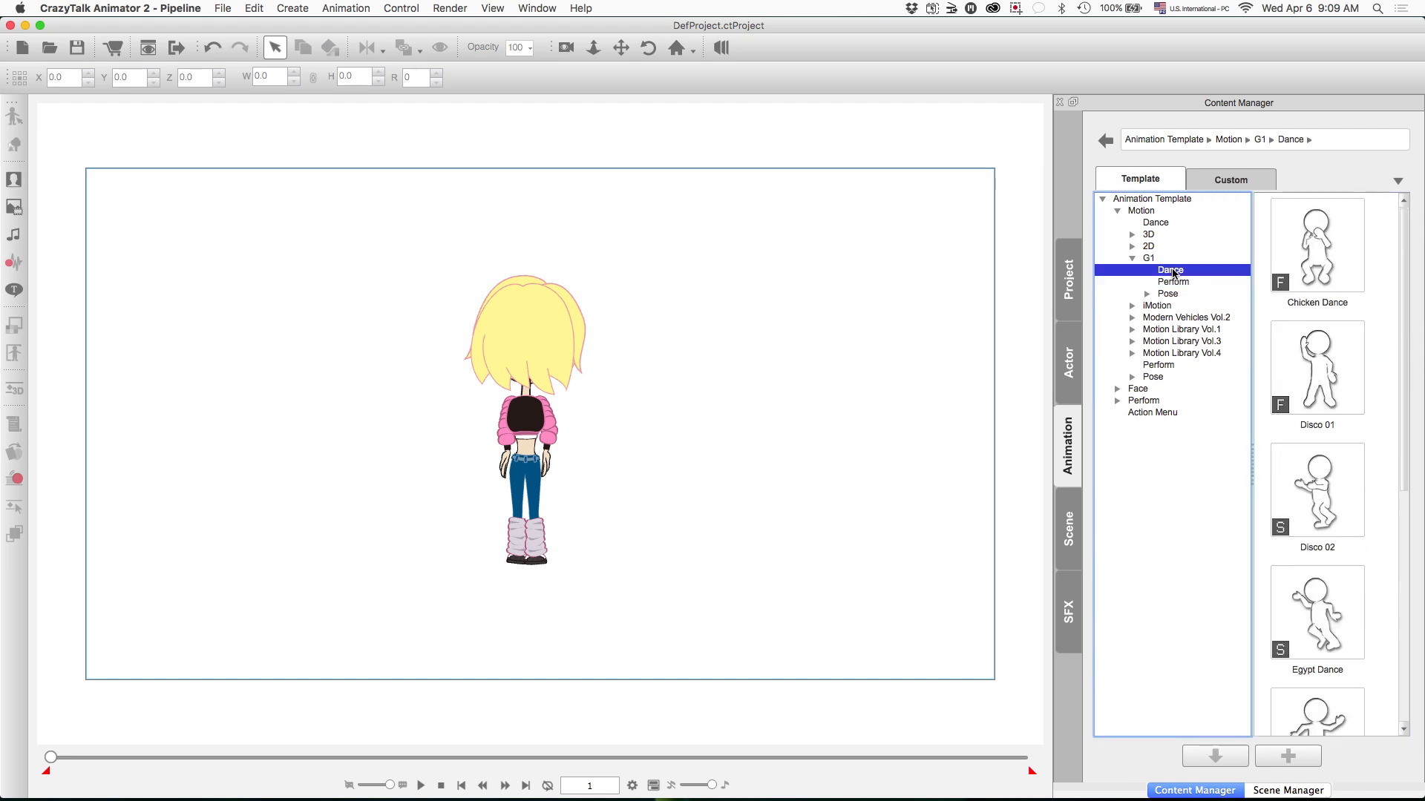
pyautogui.scroll(-4, 1262, 325)
pyautogui.scroll(-1, 1262, 331)
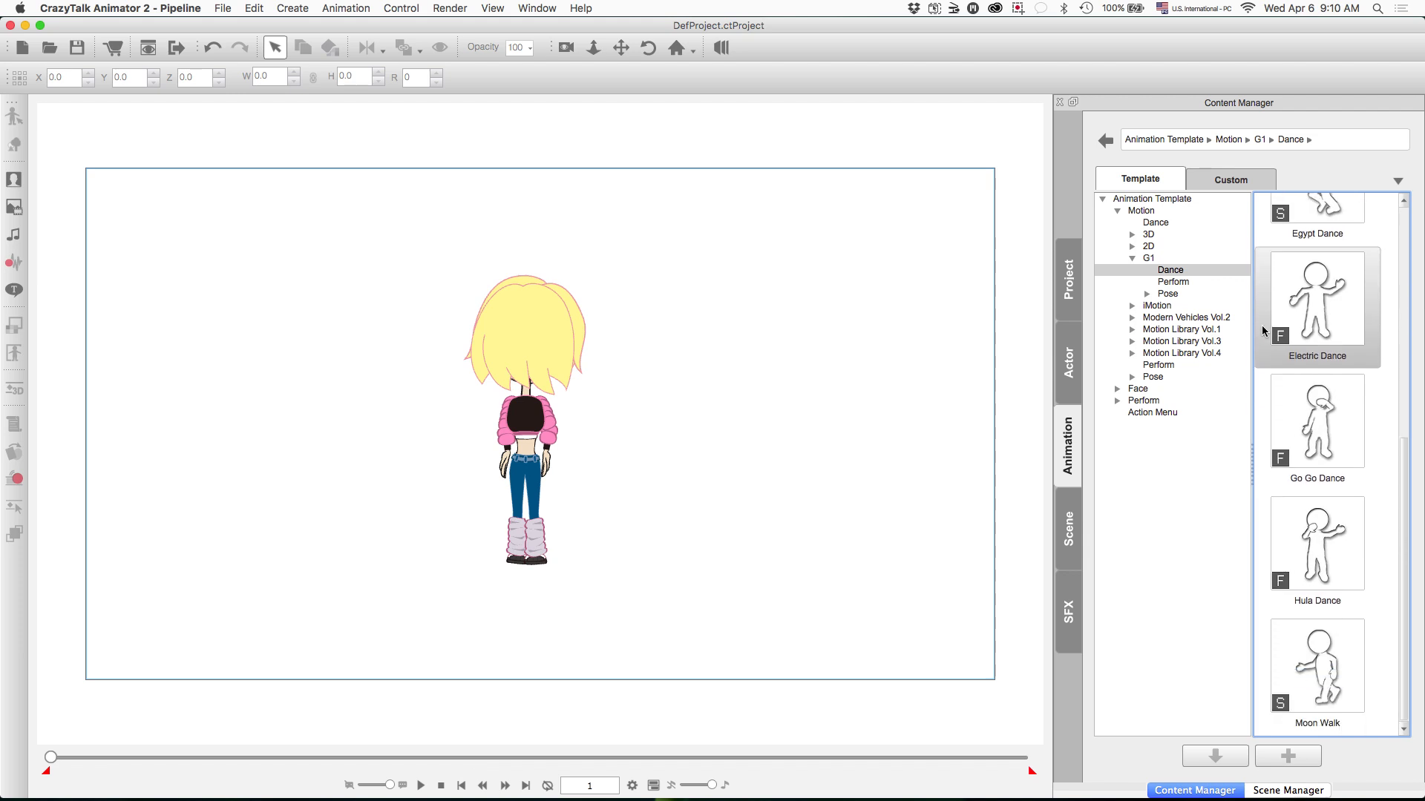
# Apply the Go Go Dance motion to the character using the 0° (Front) motion angle and return to the first frame.
pyautogui.doubleClick(1315, 428)
pyautogui.click(789, 258)
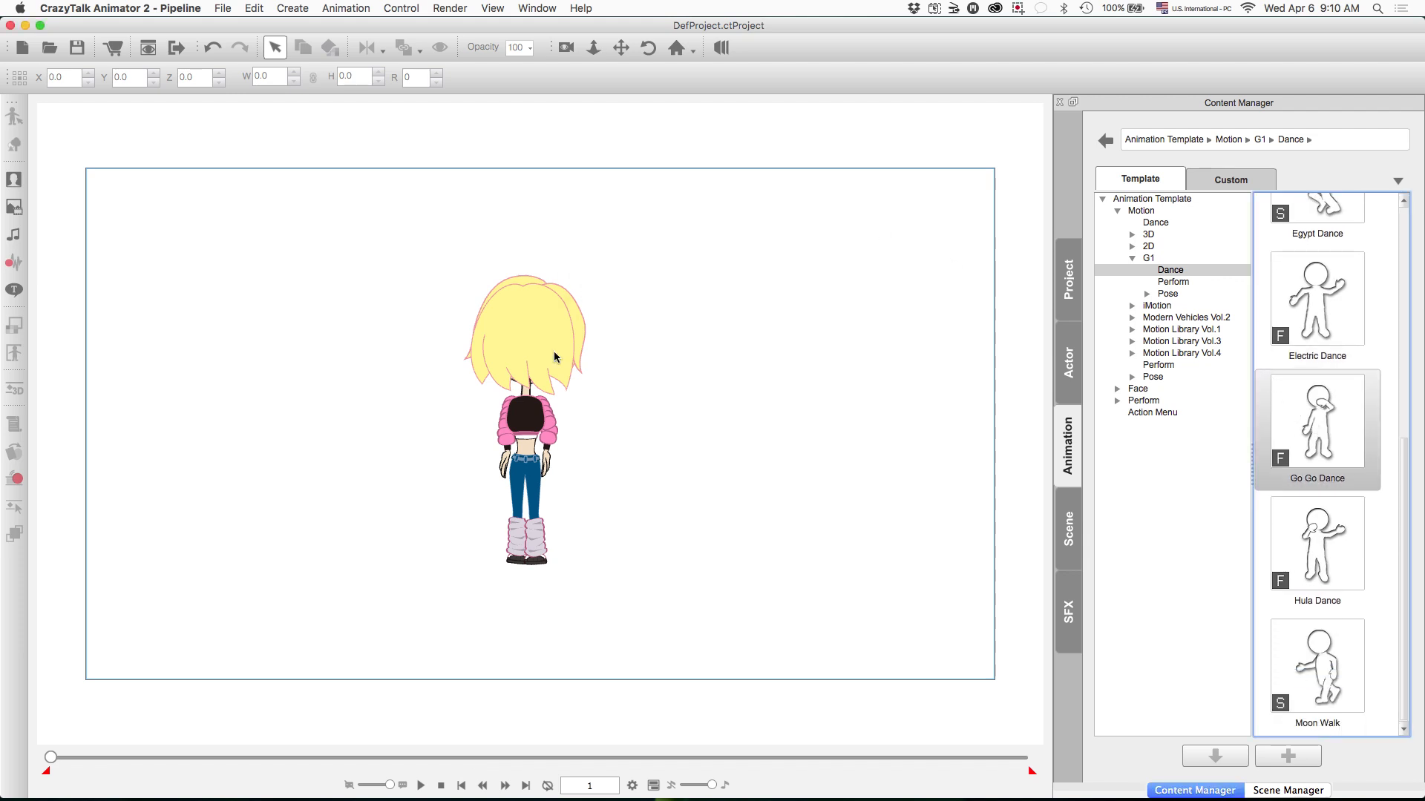
pyautogui.click(555, 357)
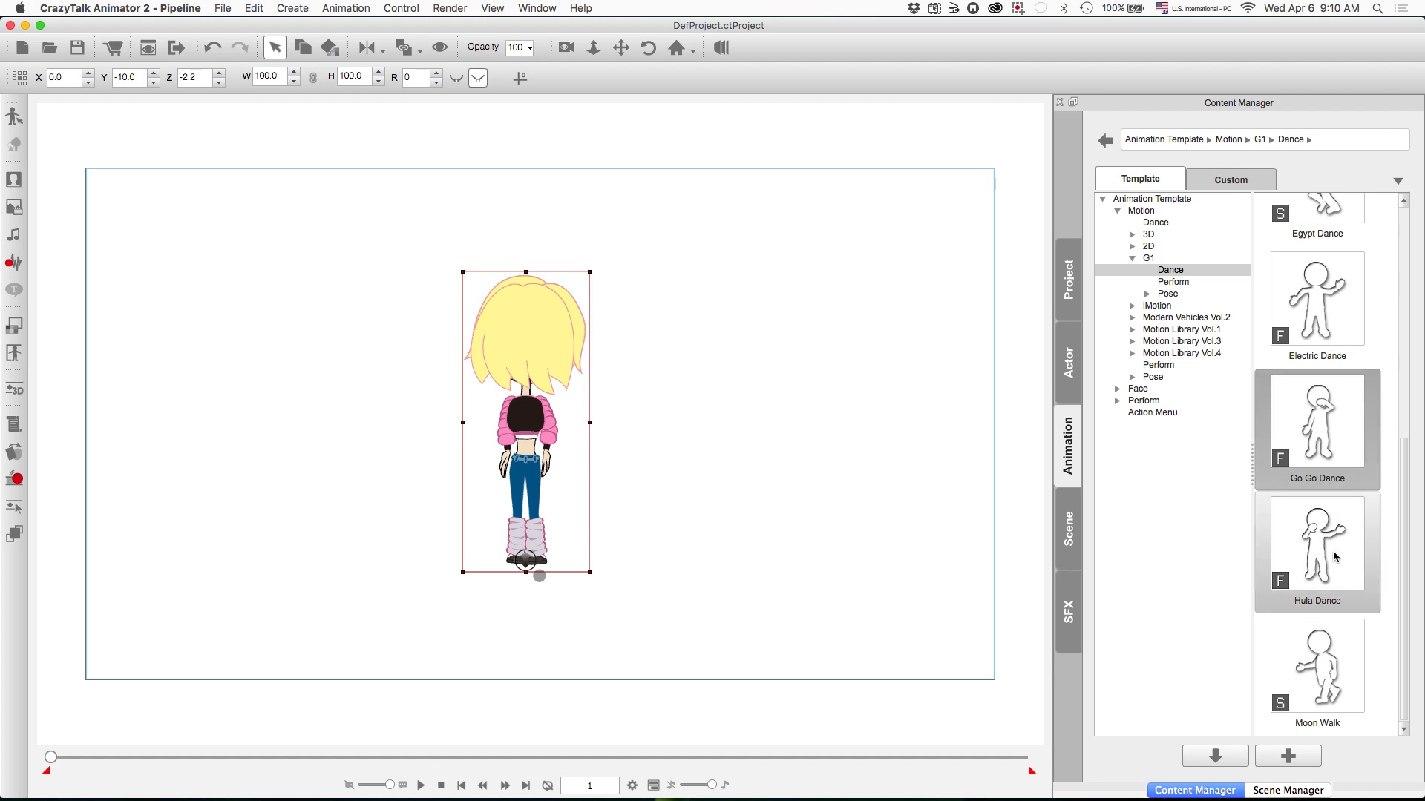
pyautogui.doubleClick(1306, 422)
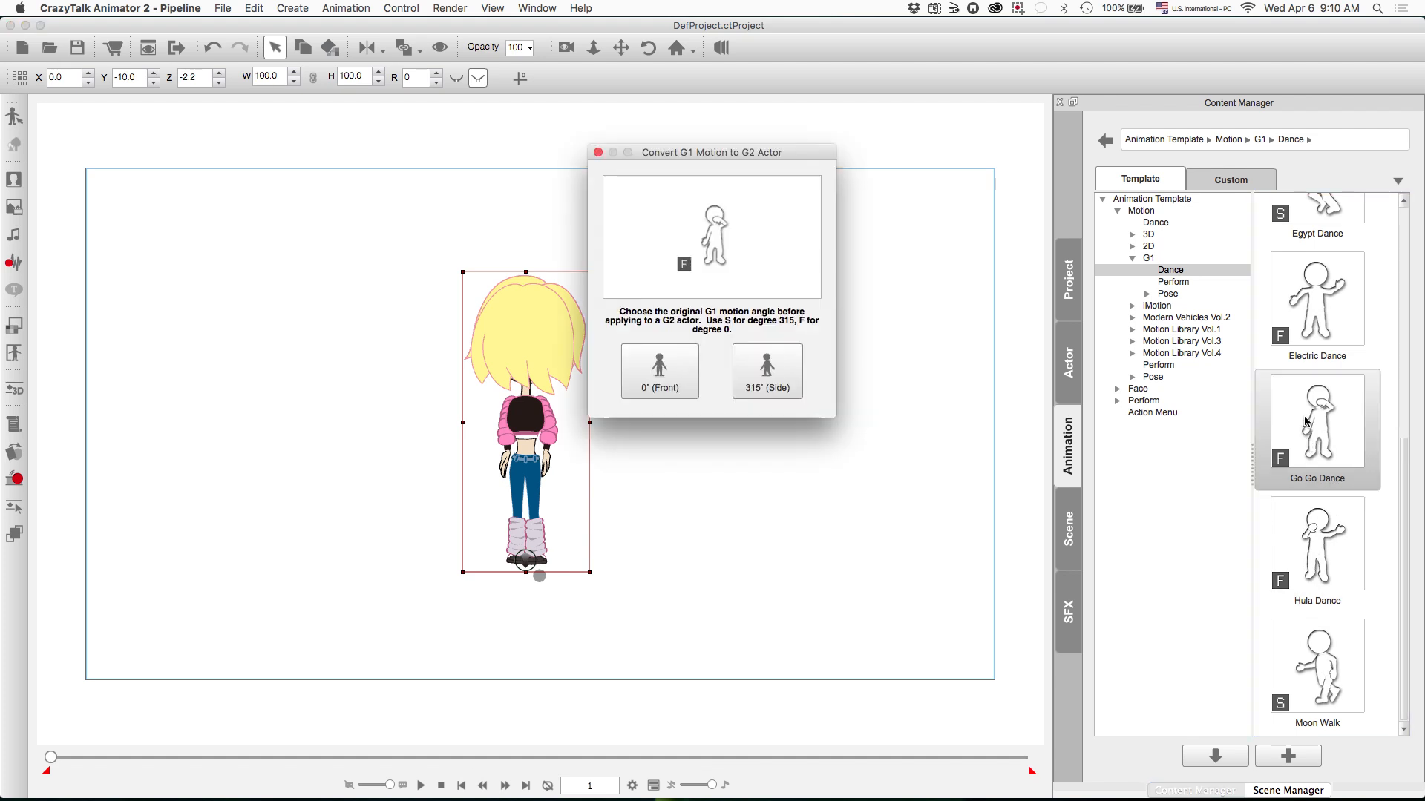
pyautogui.click(642, 374)
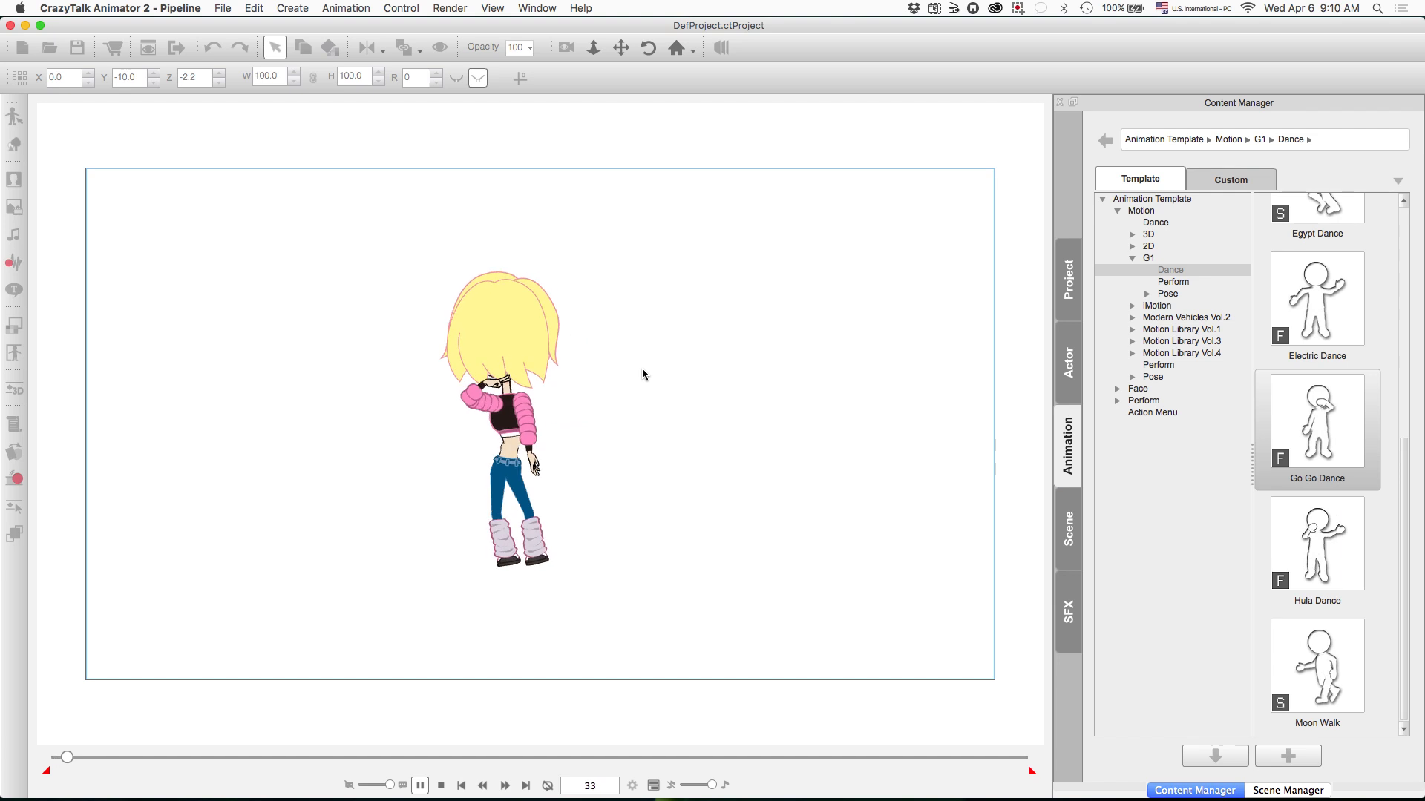
pyautogui.press('space')
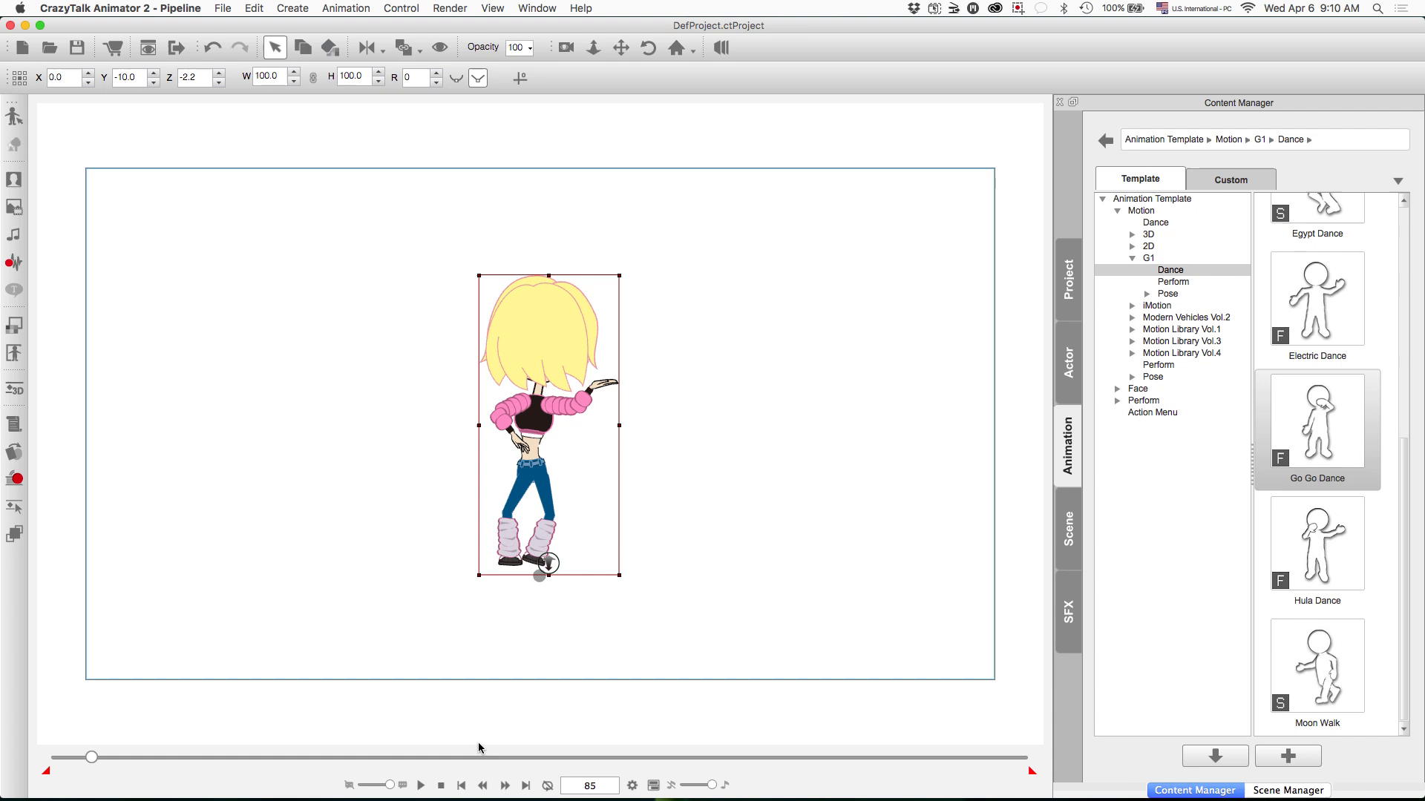
pyautogui.click(461, 785)
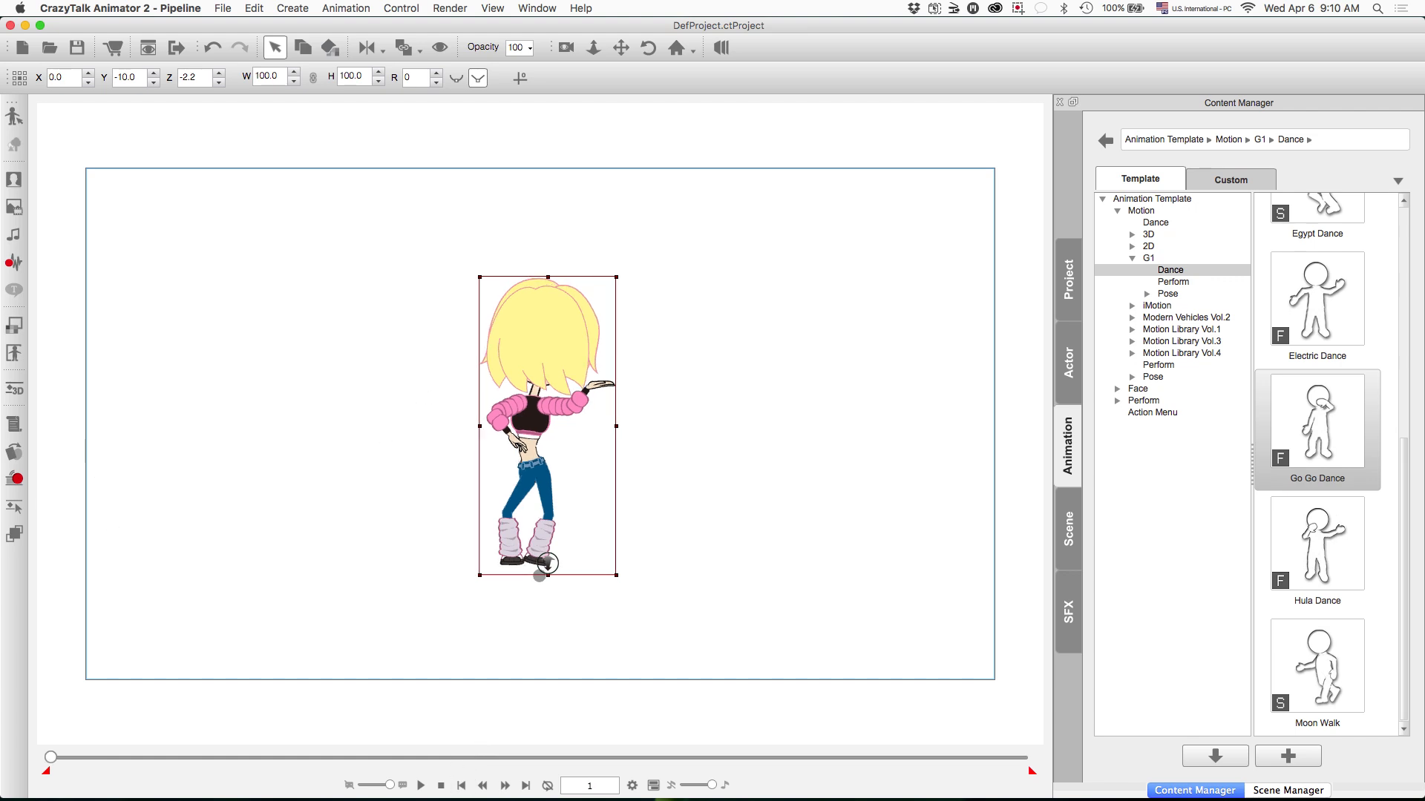
# In the Layer Editor, place the character's hands, forearms and upper arms on both sides behind the torso.
pyautogui.click(15, 536)
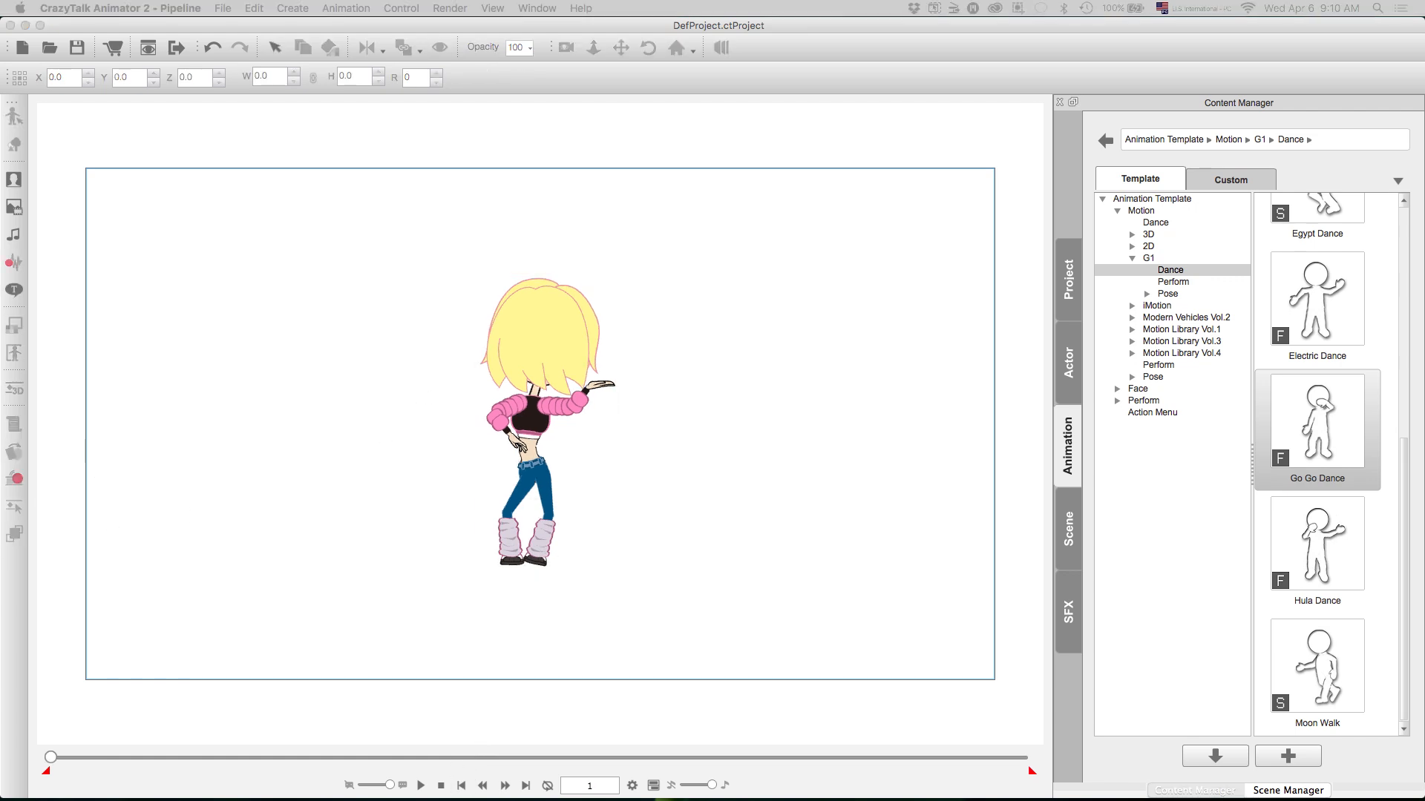
pyautogui.moveTo(301, 188); pyautogui.dragTo(223, 119)
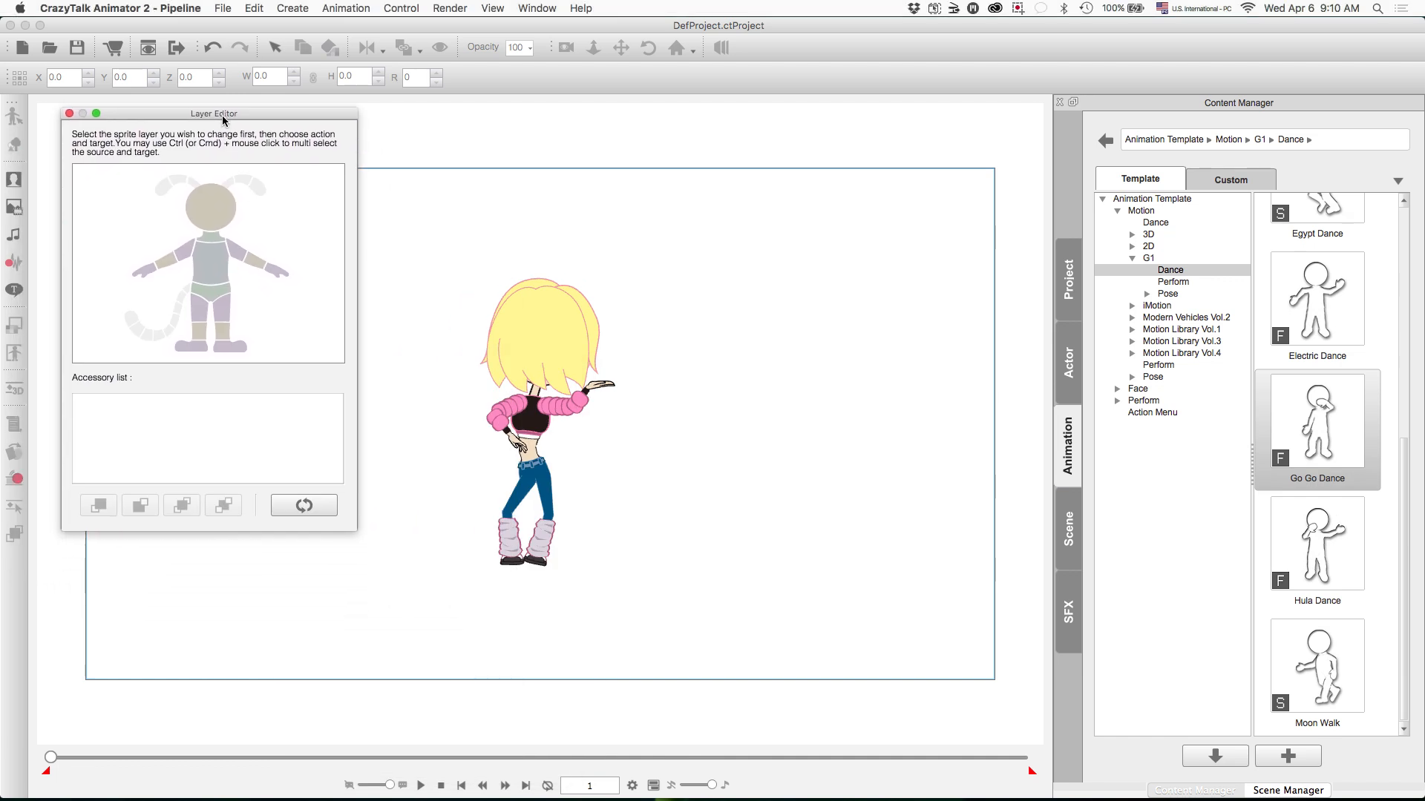
pyautogui.click(158, 277)
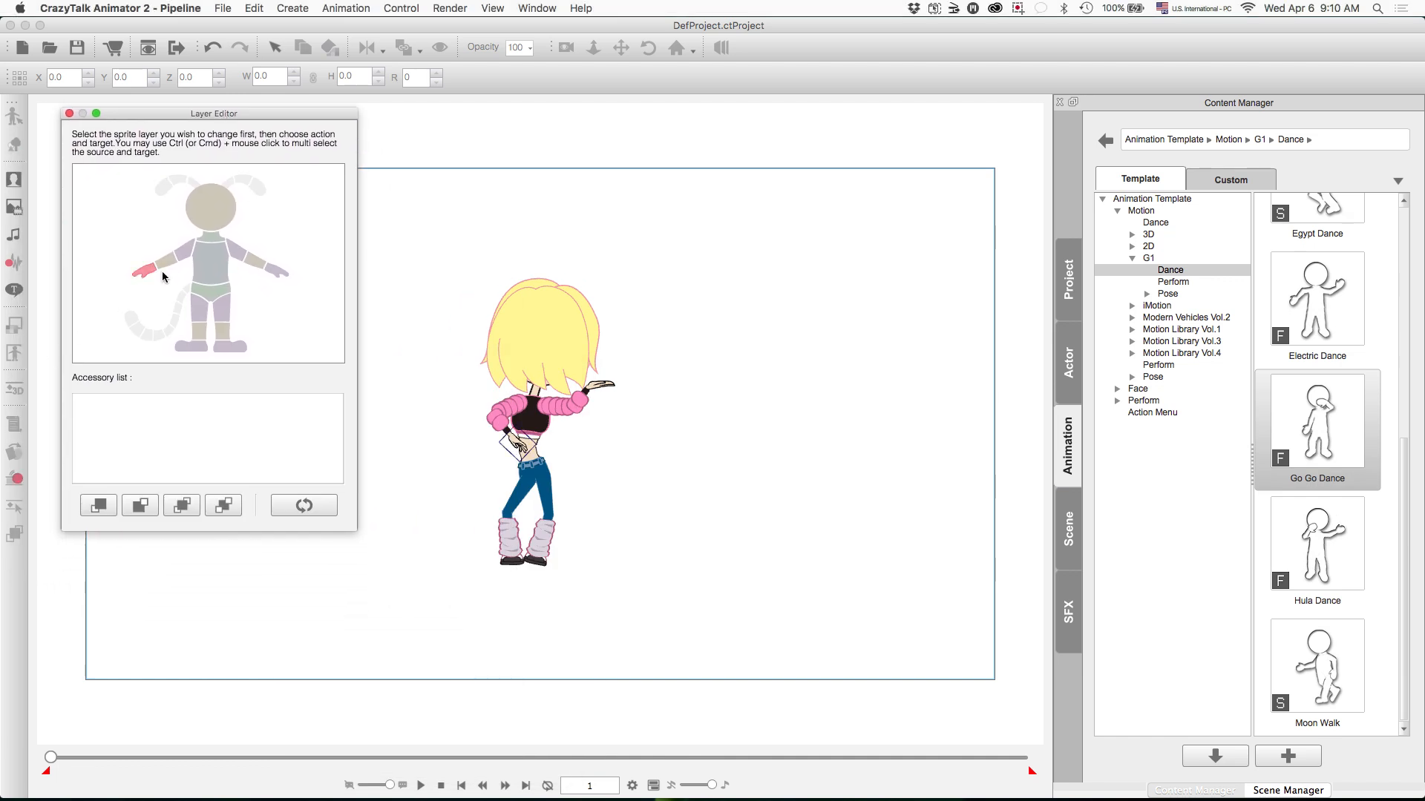
pyautogui.keyDown('super'); pyautogui.click(173, 261); pyautogui.keyUp('super')
pyautogui.keyDown('super'); pyautogui.click(186, 251); pyautogui.keyUp('super')
pyautogui.keyDown('super'); pyautogui.click(238, 257); pyautogui.keyUp('super')
pyautogui.keyDown('super'); pyautogui.click(258, 266); pyautogui.keyUp('super')
pyautogui.keyDown('super'); pyautogui.click(282, 275); pyautogui.keyUp('super')
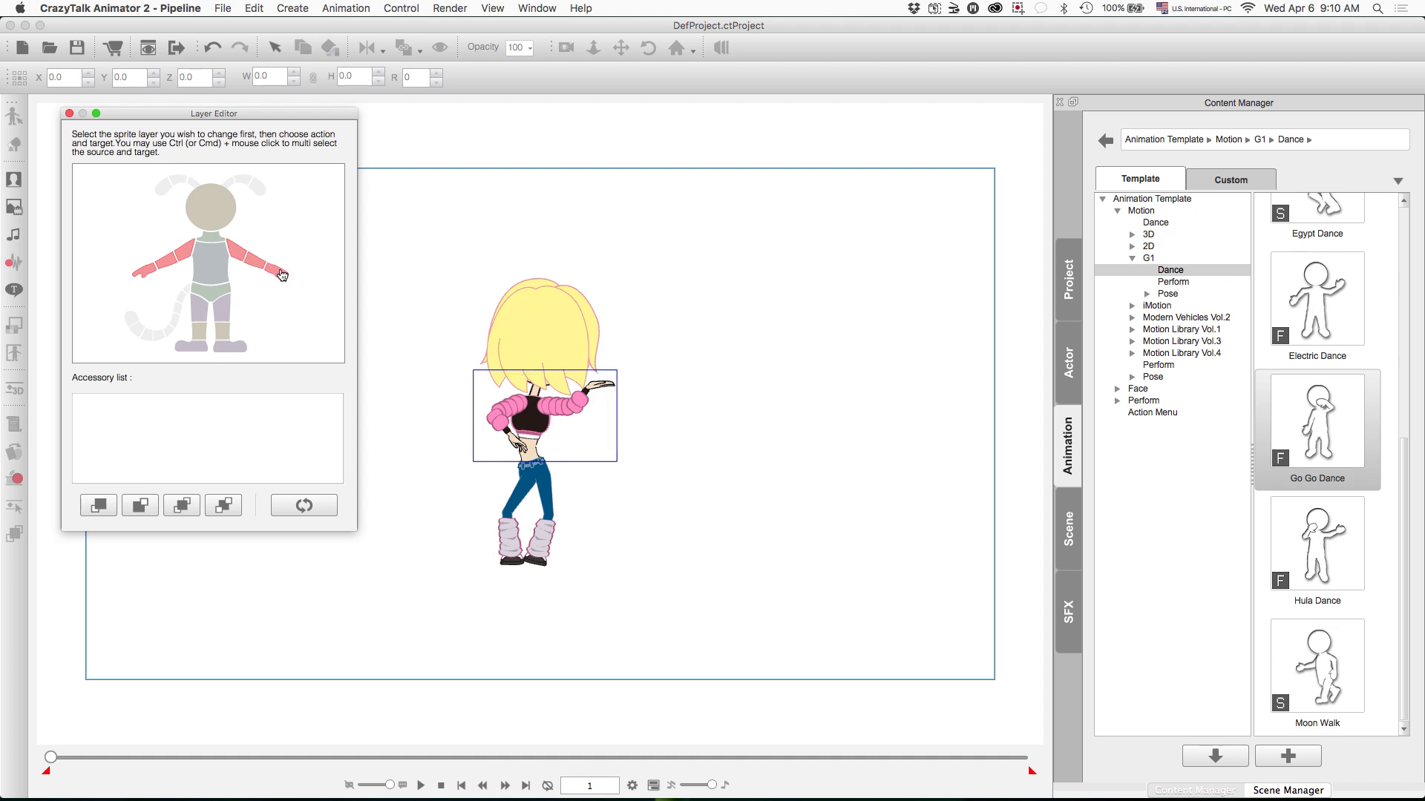
pyautogui.click(99, 507)
pyautogui.click(142, 506)
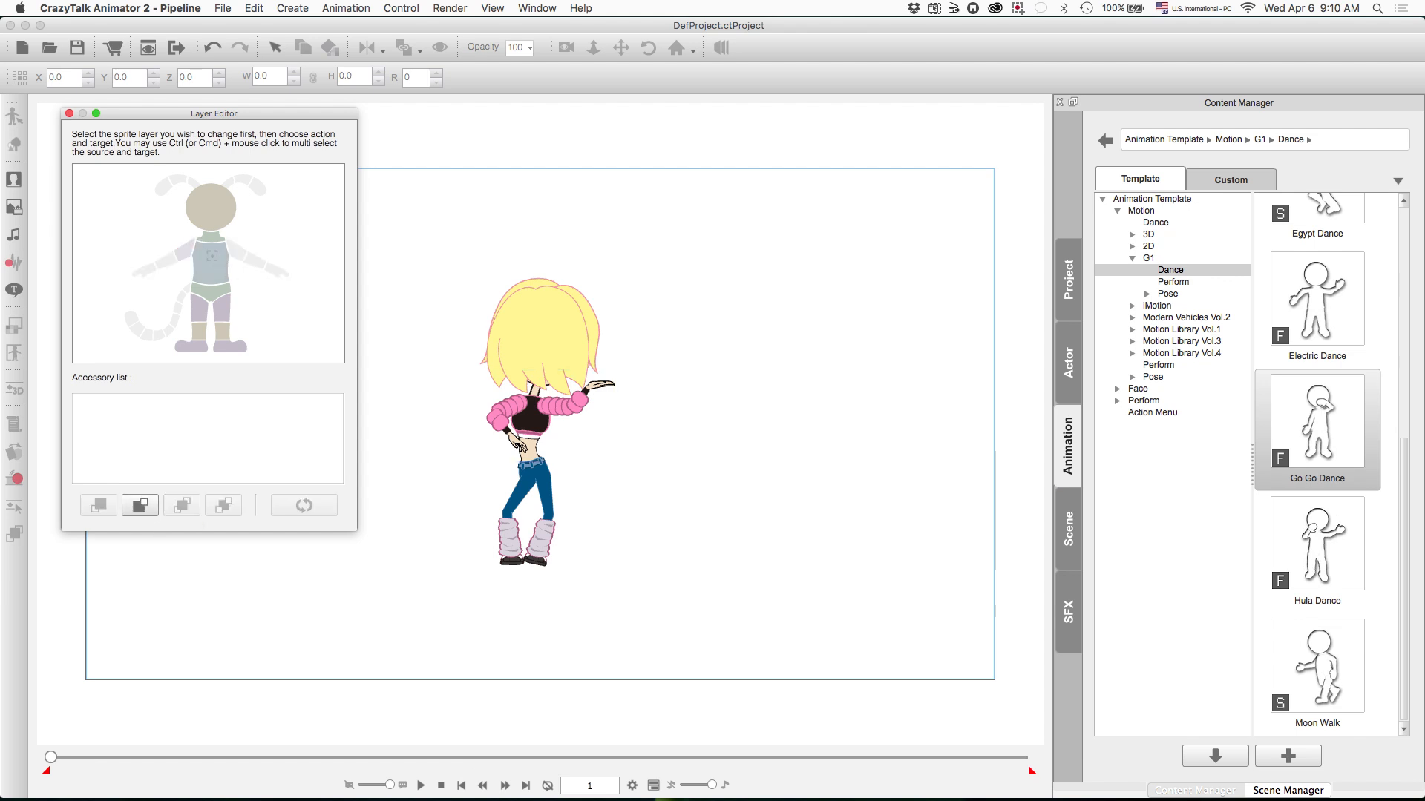
pyautogui.click(212, 260)
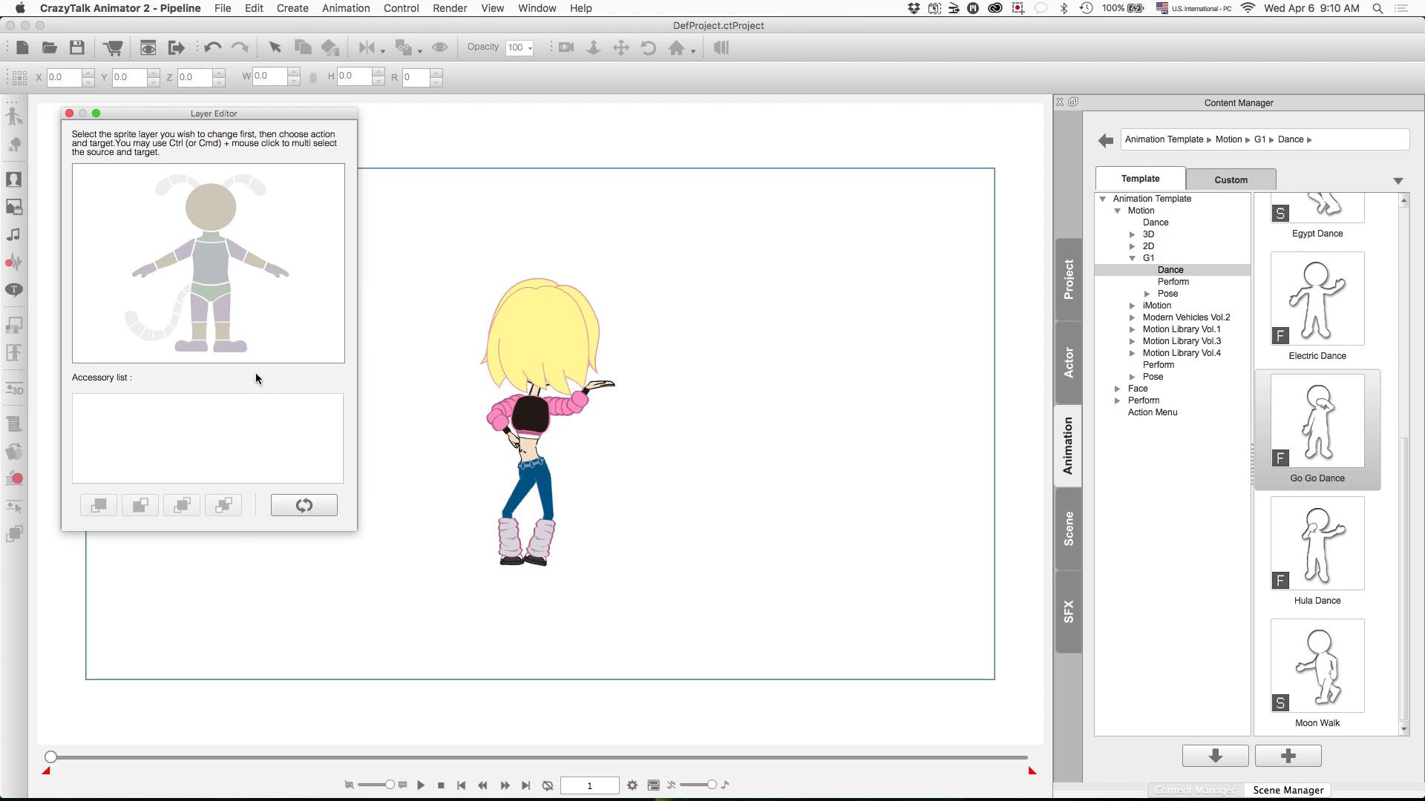
# Play back the dance to check the arm layering, close the Layer Editor and stop playback.
pyautogui.click(420, 786)
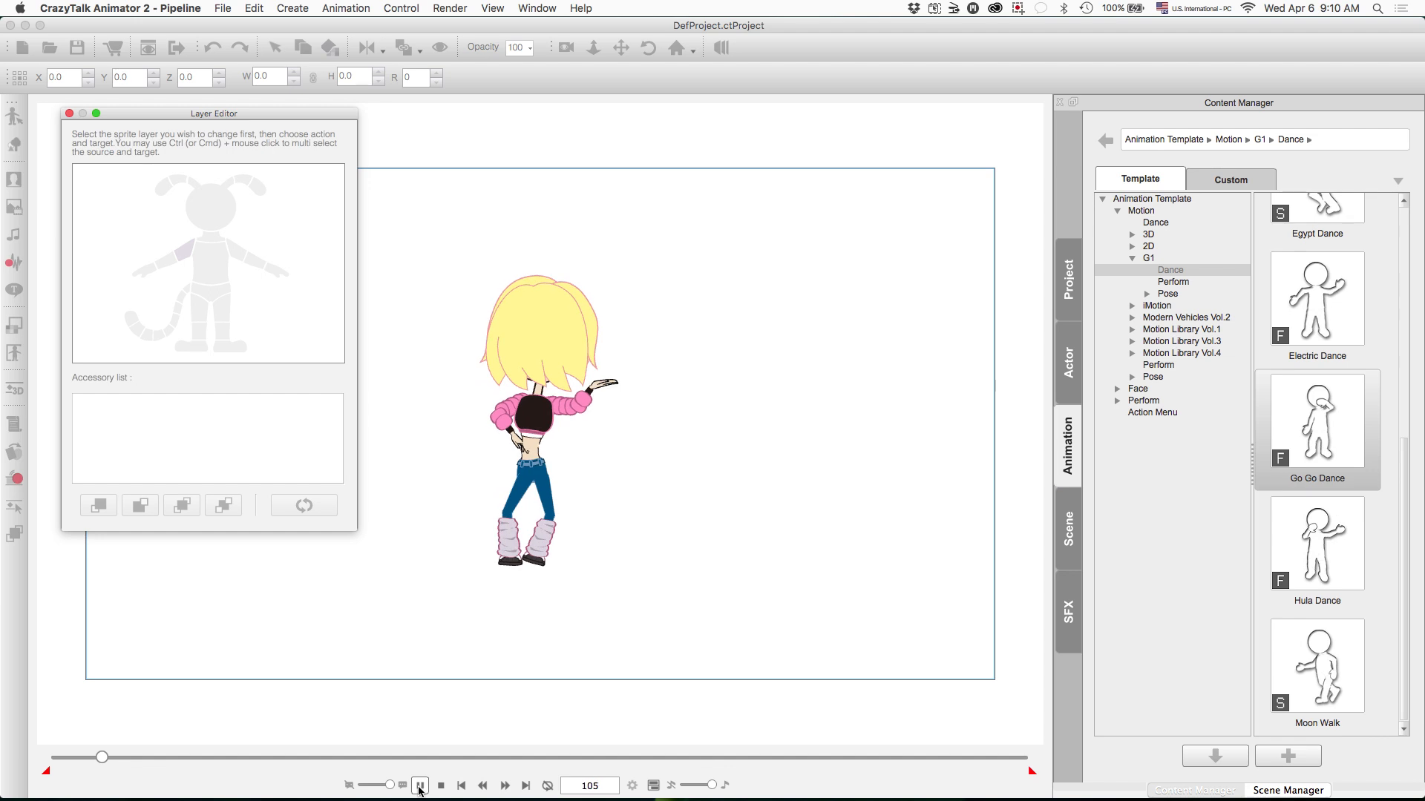
pyautogui.click(67, 114)
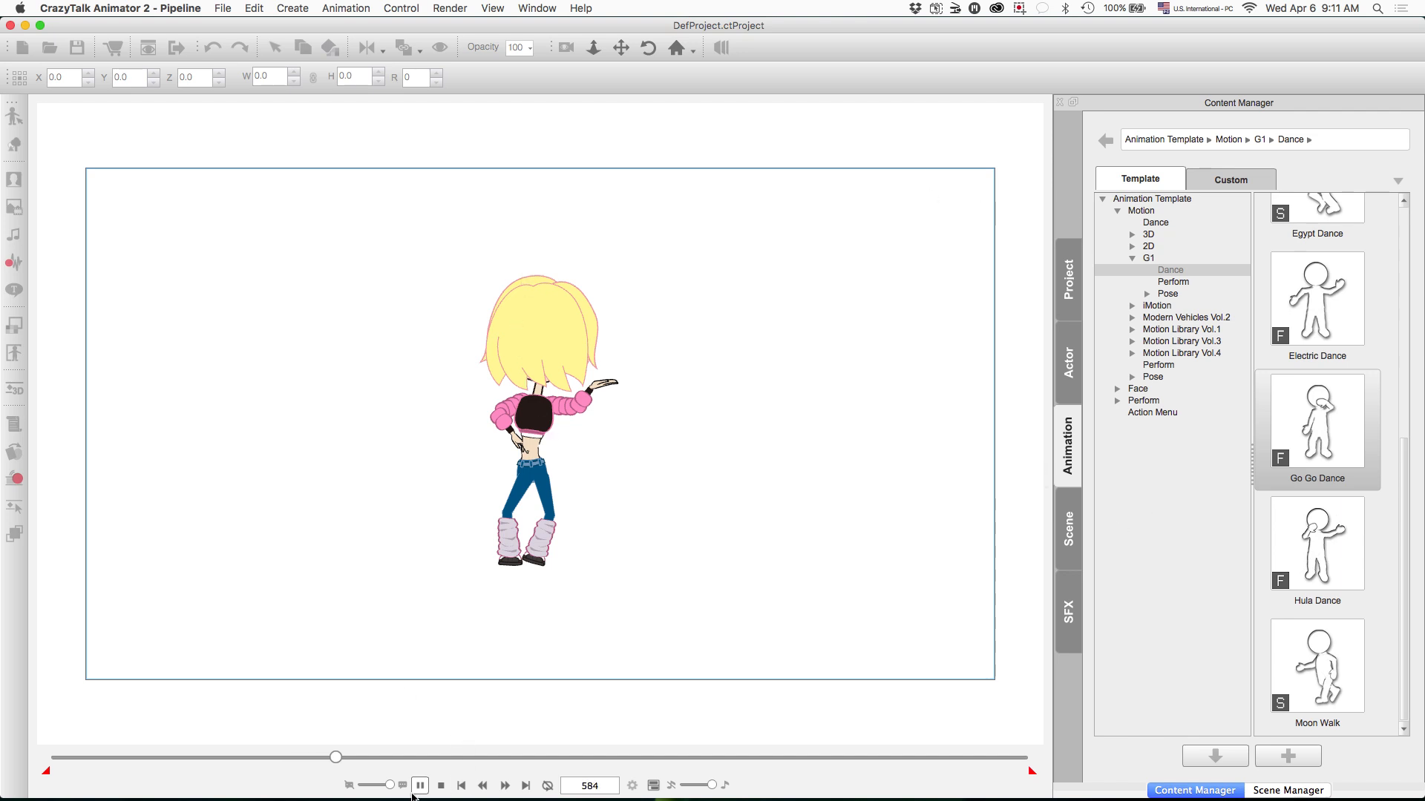
pyautogui.click(440, 787)
# Open the character for composing and open its back hair in the Sprite Editor.
pyautogui.click(517, 322)
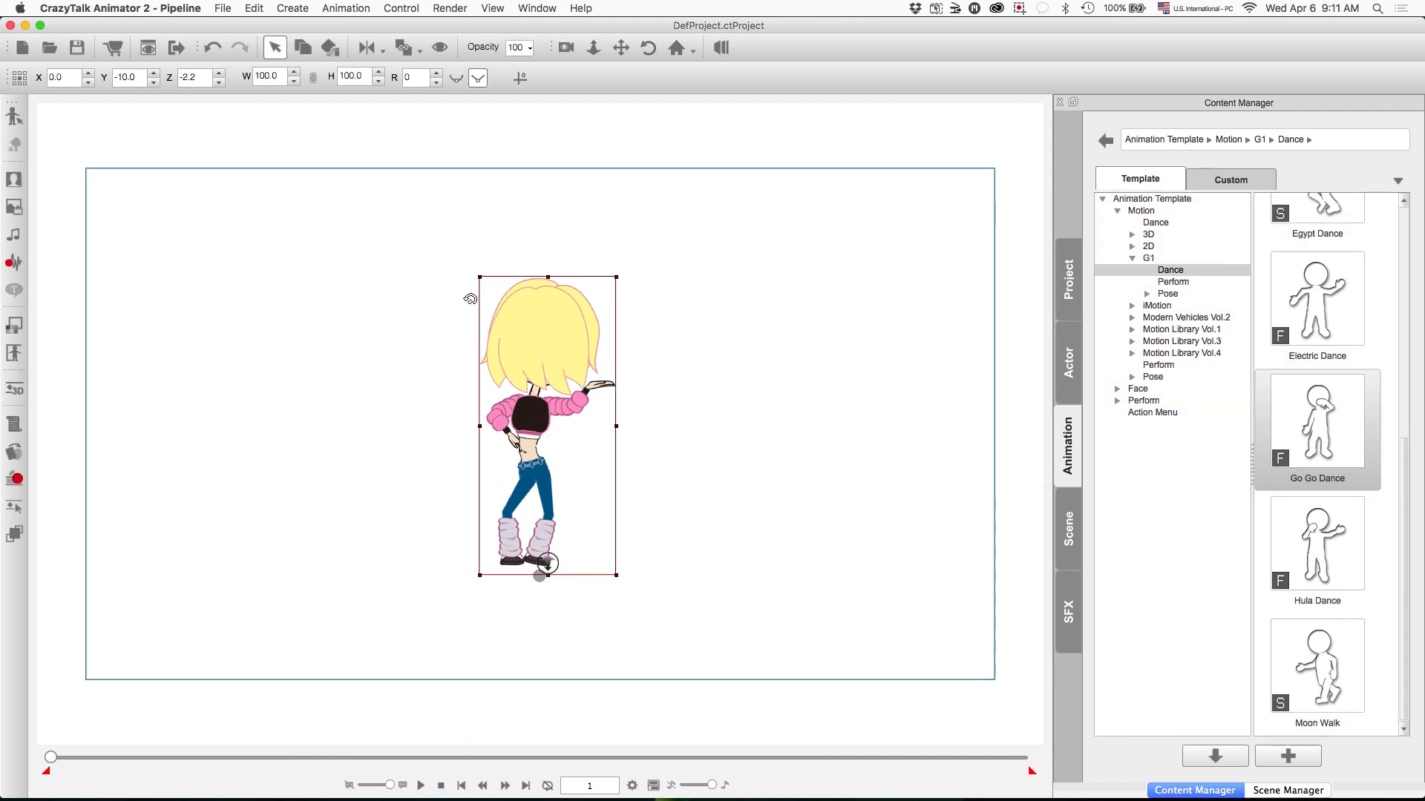
pyautogui.click(14, 116)
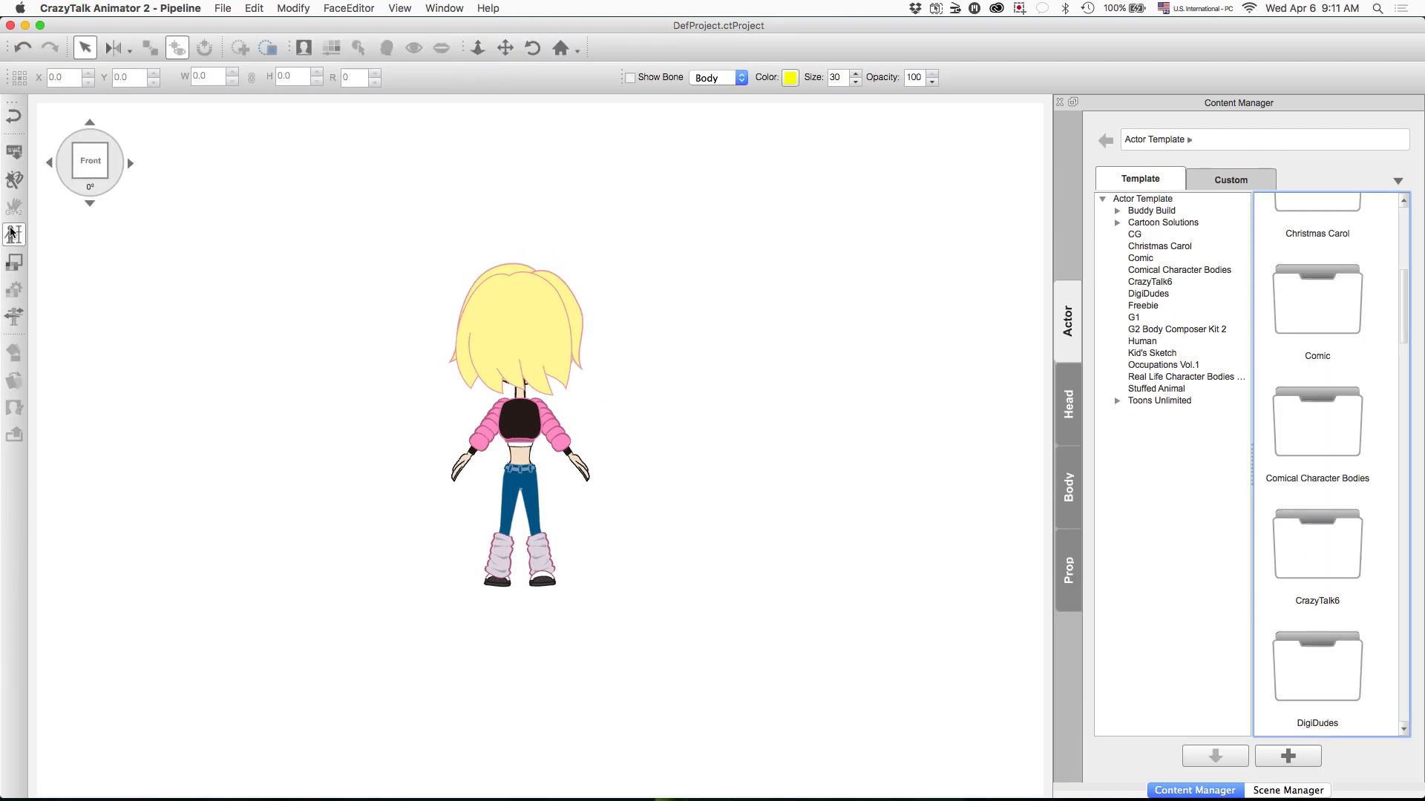
pyautogui.click(473, 359)
pyautogui.click(15, 381)
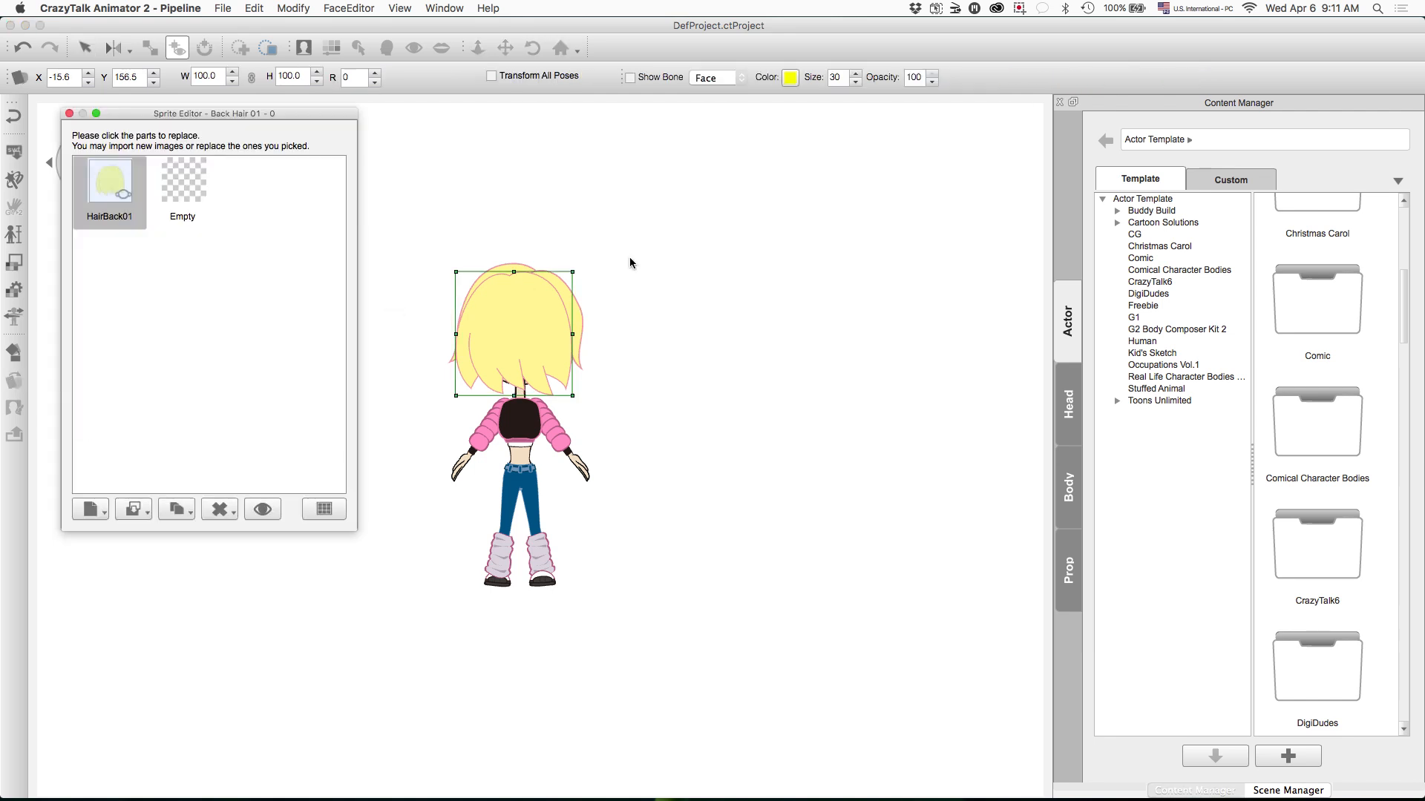
# Try the Empty sprite on the back hair, restore HairBack01 and examine the sprite assigned to each angle.
pyautogui.click(175, 187)
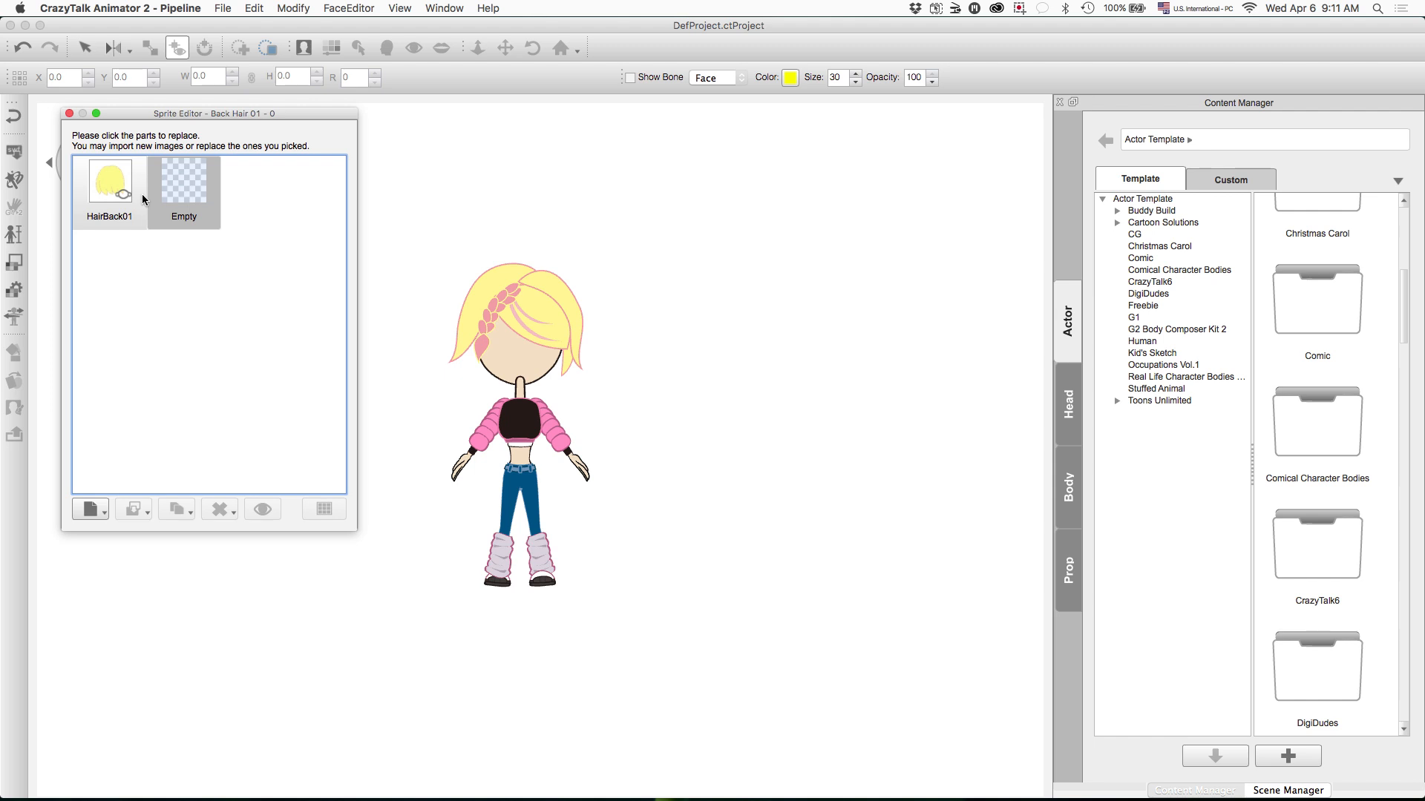
pyautogui.doubleClick(141, 194)
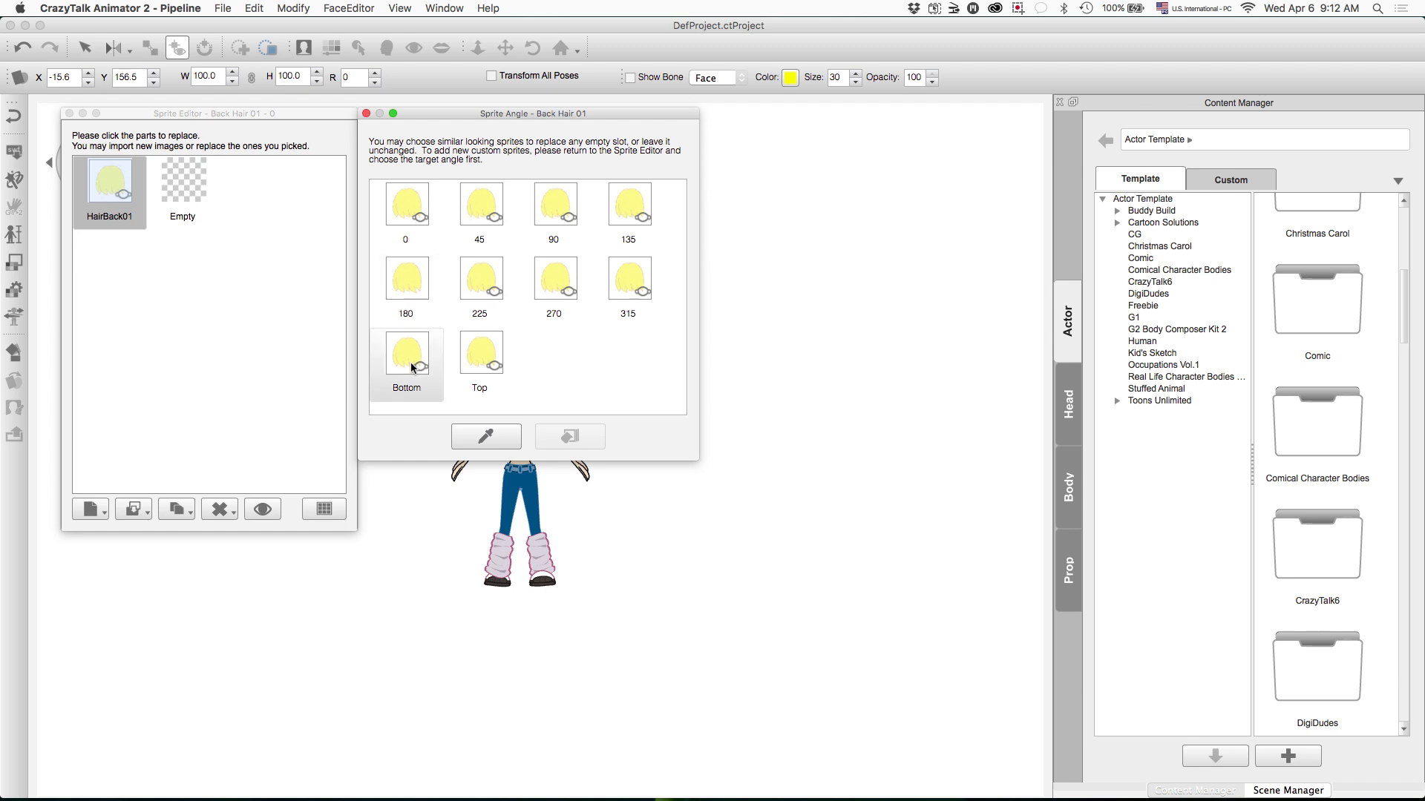
pyautogui.click(612, 470)
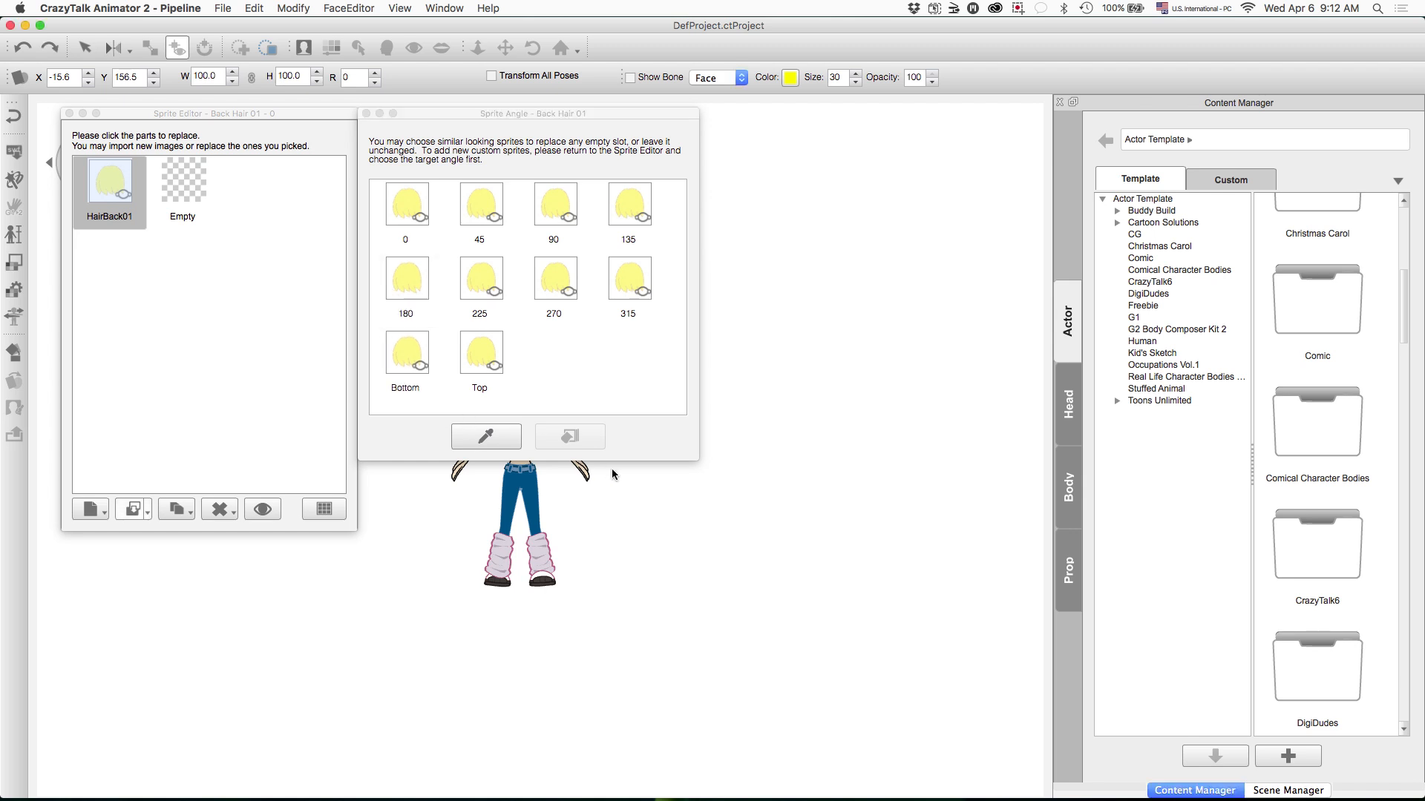
pyautogui.click(366, 114)
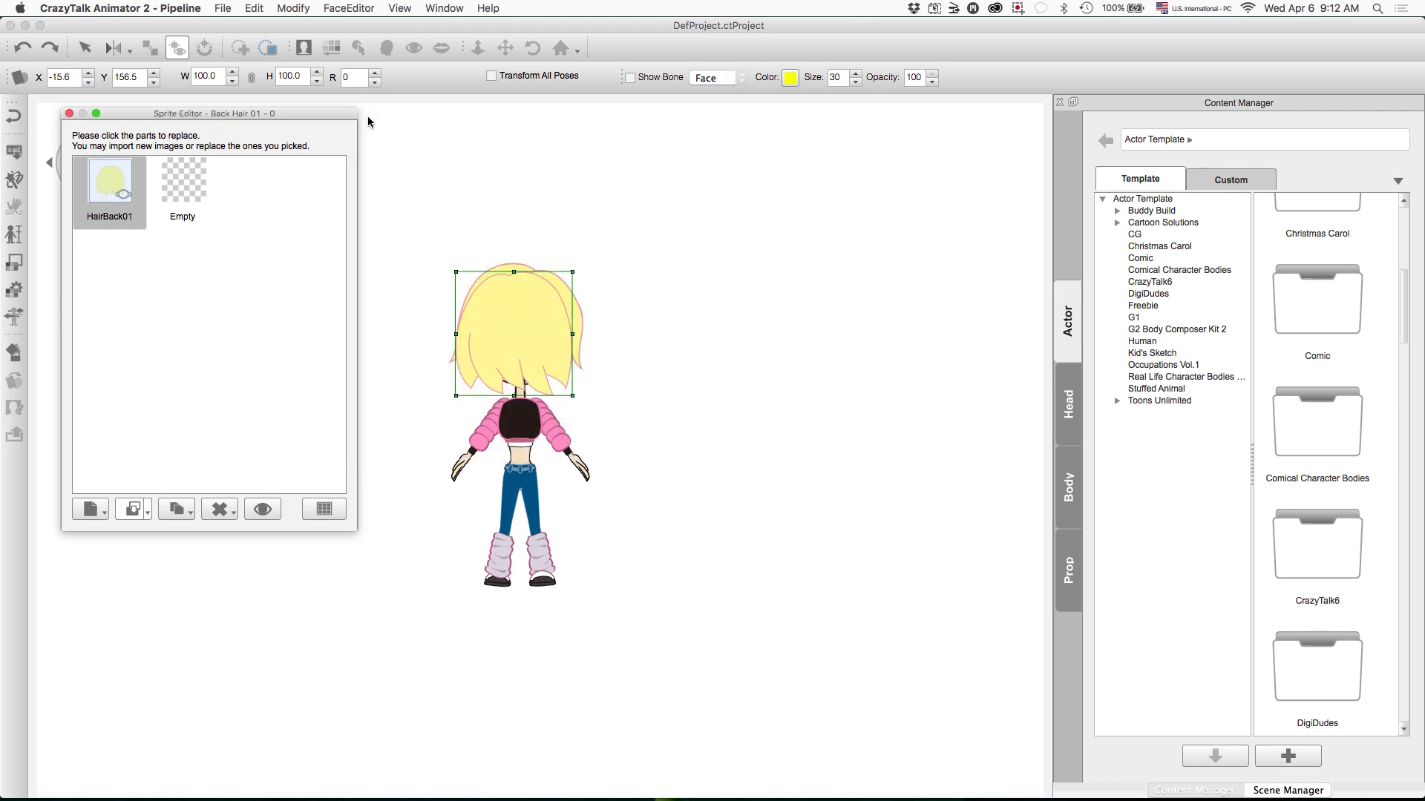
pyautogui.click(69, 113)
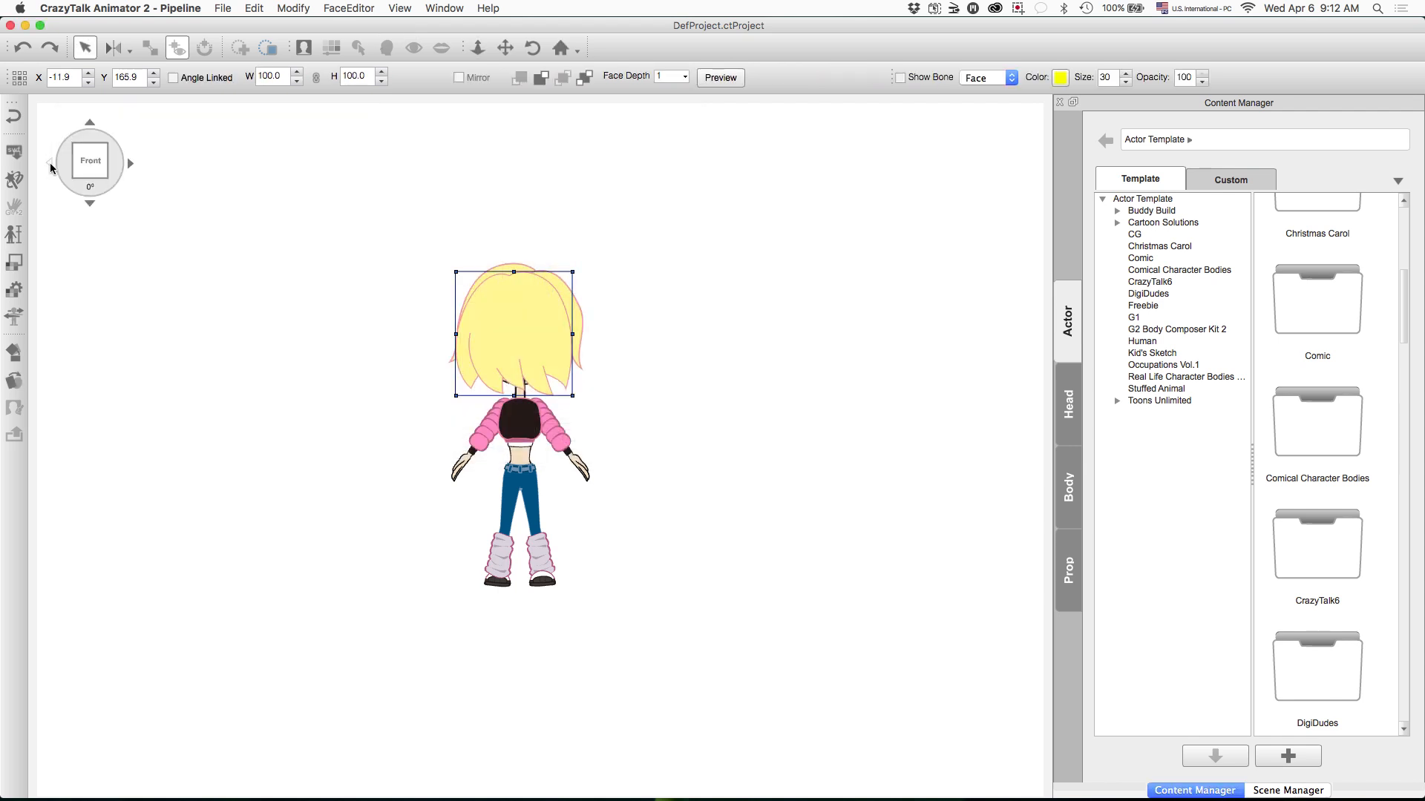
# Turn the character to its Back view at 180° and open the back hair in the Sprite Editor.
pyautogui.click(51, 165)
pyautogui.click(51, 164)
pyautogui.click(50, 165)
pyautogui.click(51, 165)
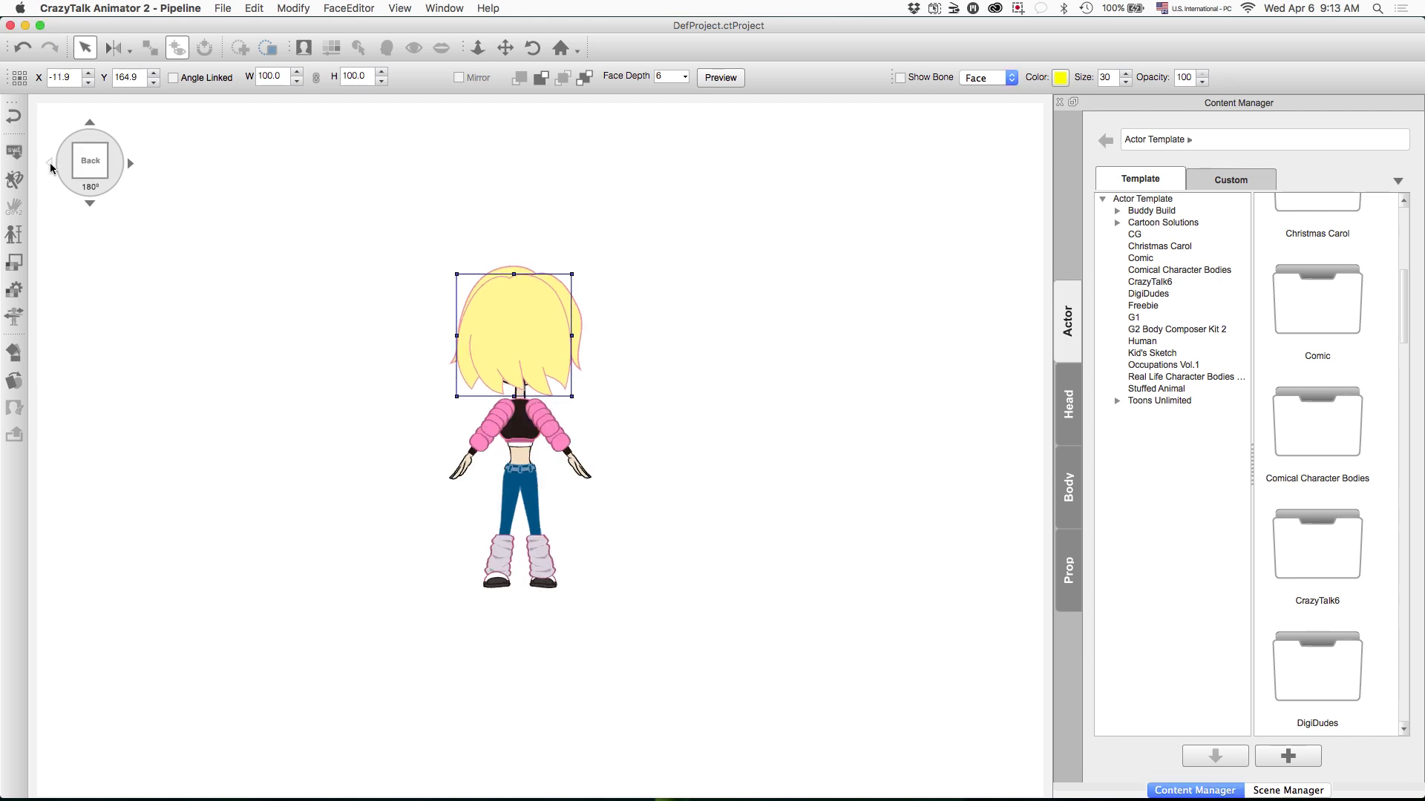
pyautogui.click(15, 380)
pyautogui.click(453, 356)
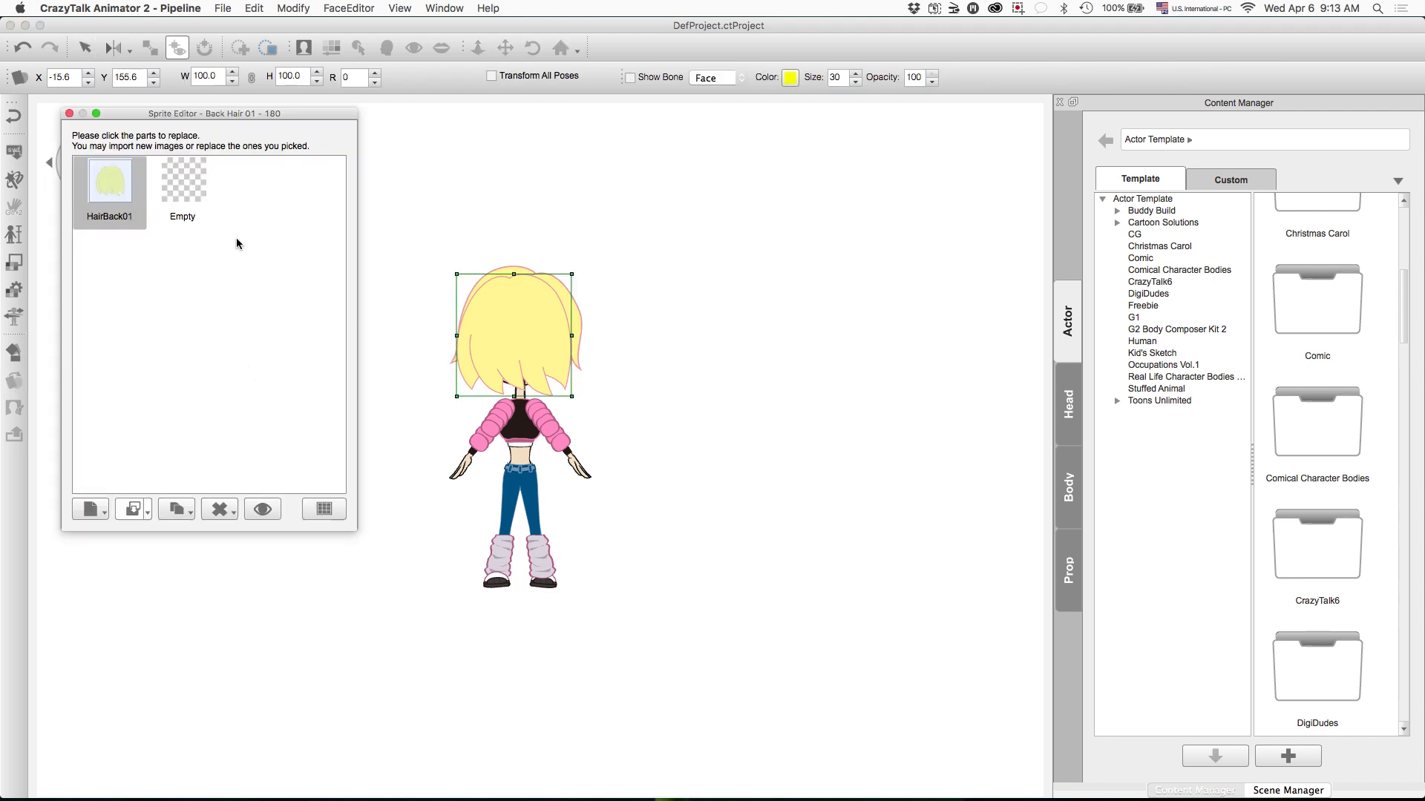
# Replace the back hair sprite for the current angle with 225 back hair.swf from the Thad 2015 folder.
pyautogui.click(150, 512)
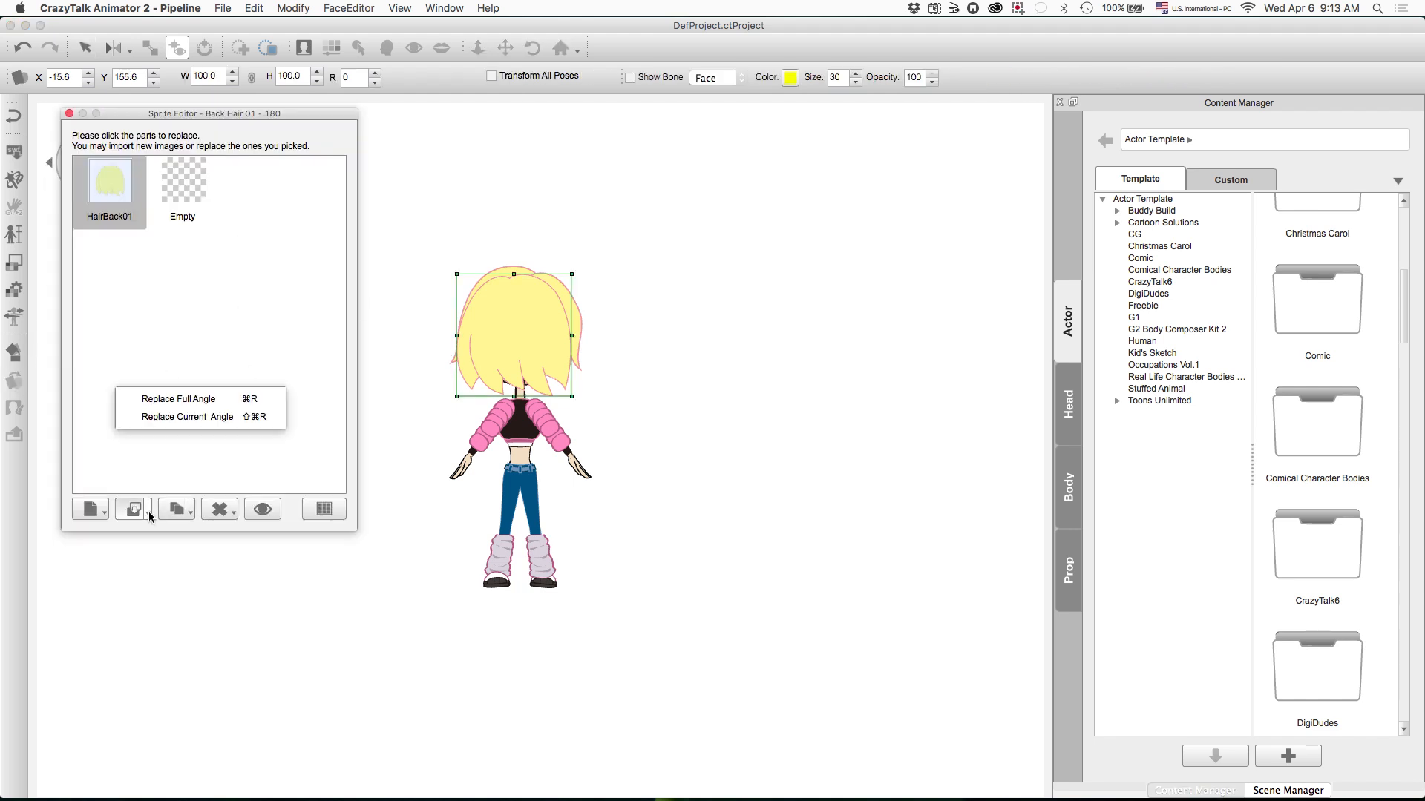
pyautogui.click(185, 416)
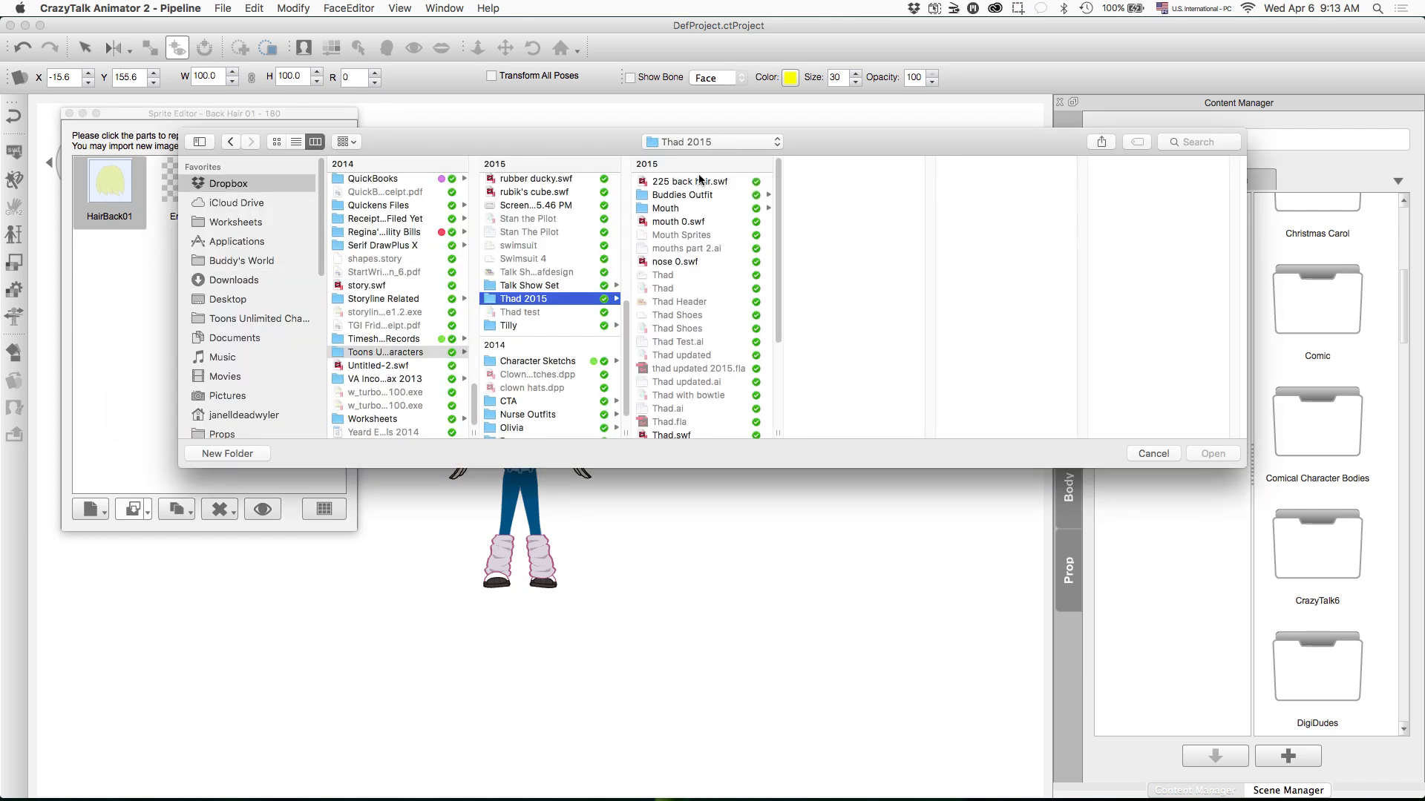
pyautogui.click(690, 181)
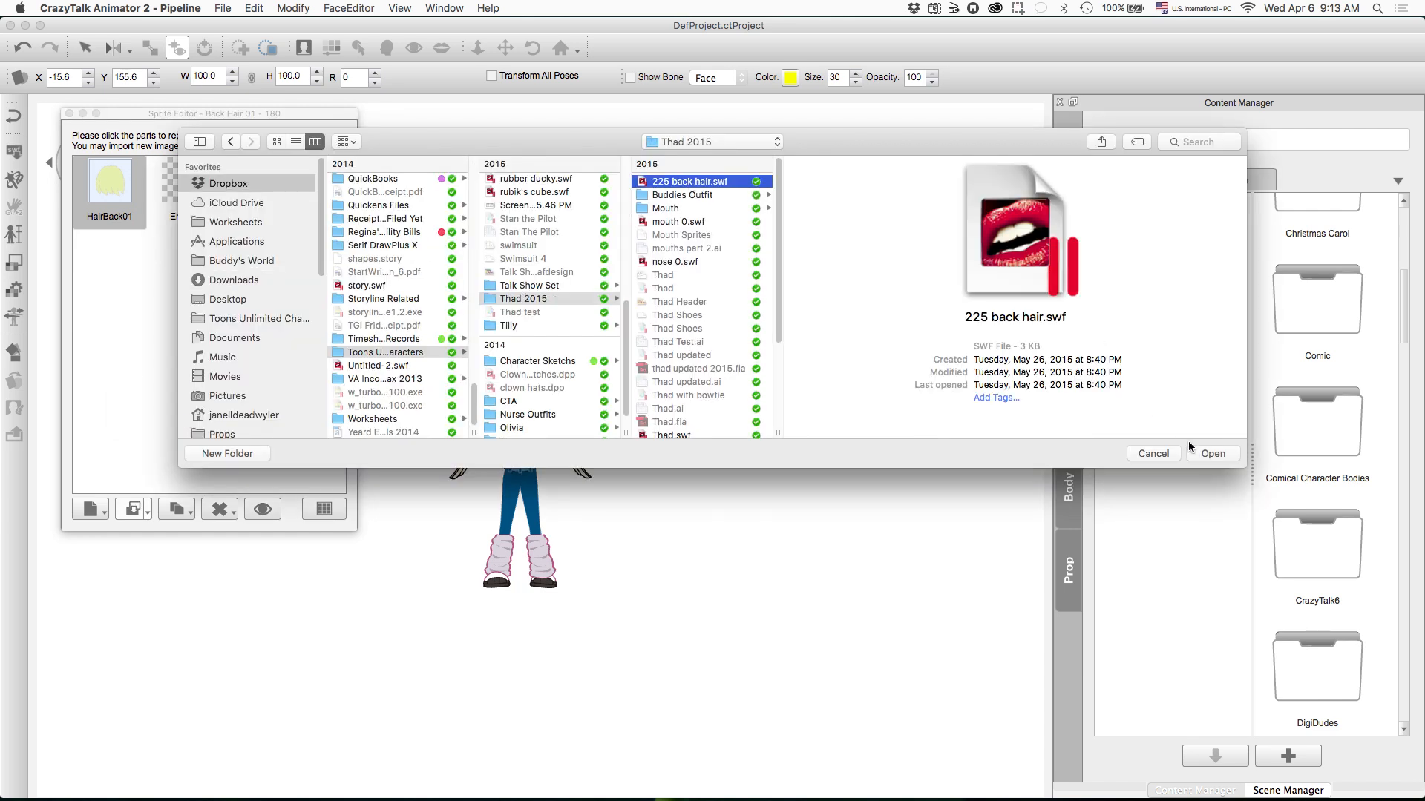
pyautogui.click(1214, 454)
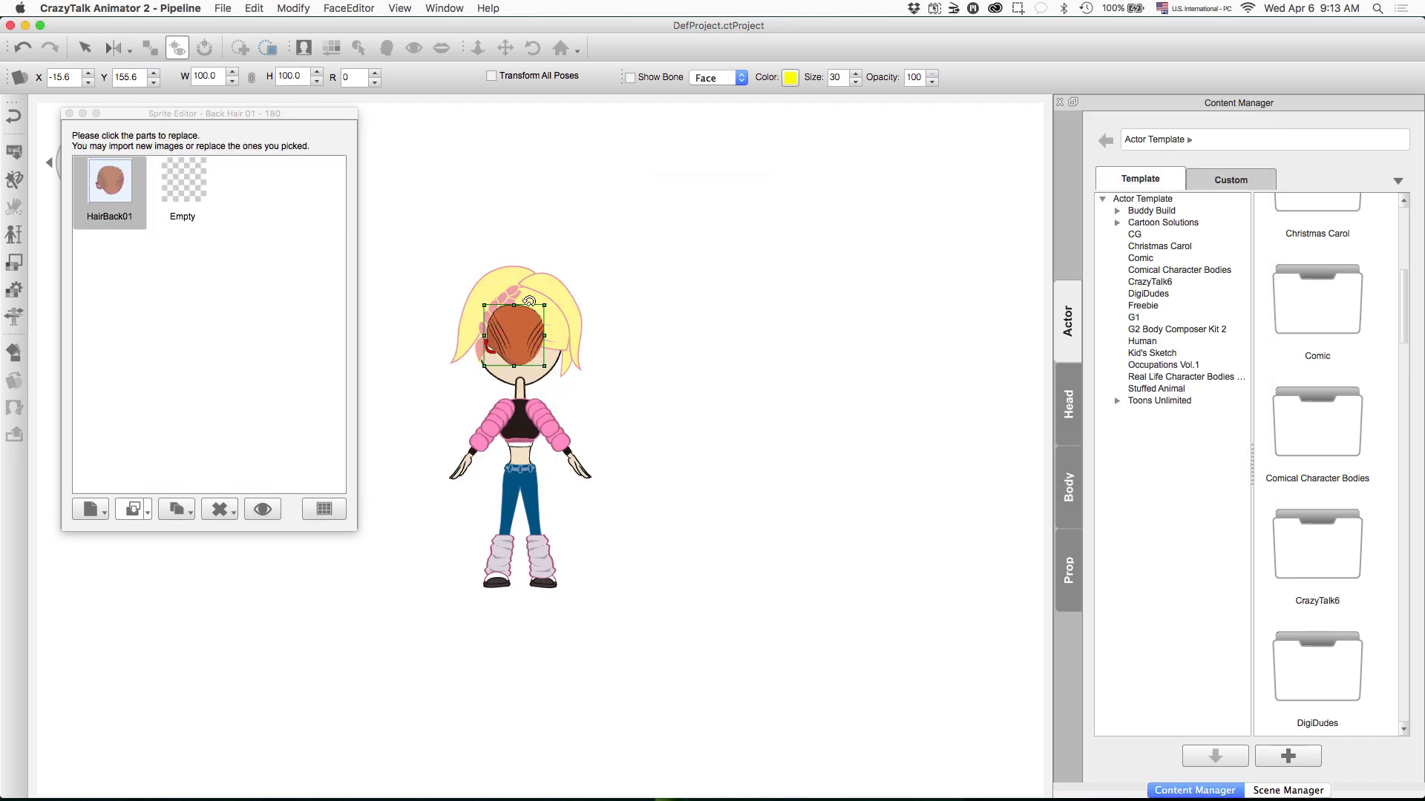
# Enlarge the new back hair to 198.8, position it at X -12.0, Y 162.0, and check its sprites for every angle.
pyautogui.moveTo(545, 305); pyautogui.dragTo(560, 256)
pyautogui.moveTo(550, 307)
pyautogui.mouseDown()
pyautogui.moveTo(541, 291)
pyautogui.moveTo(552, 296)
pyautogui.mouseUp()
pyautogui.press('Up')
pyautogui.press('Left')
pyautogui.press('Left')
pyautogui.press('Up')
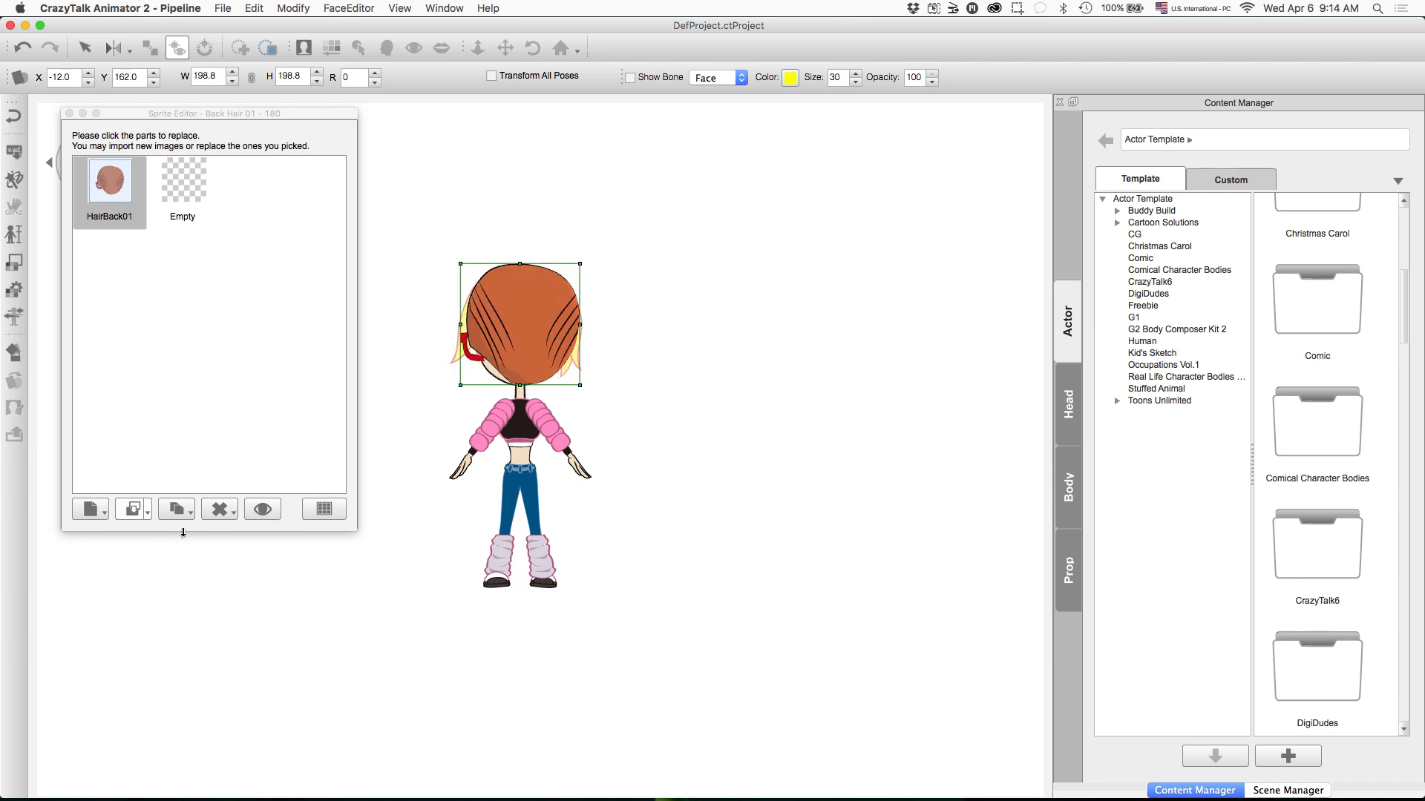
pyautogui.click(323, 509)
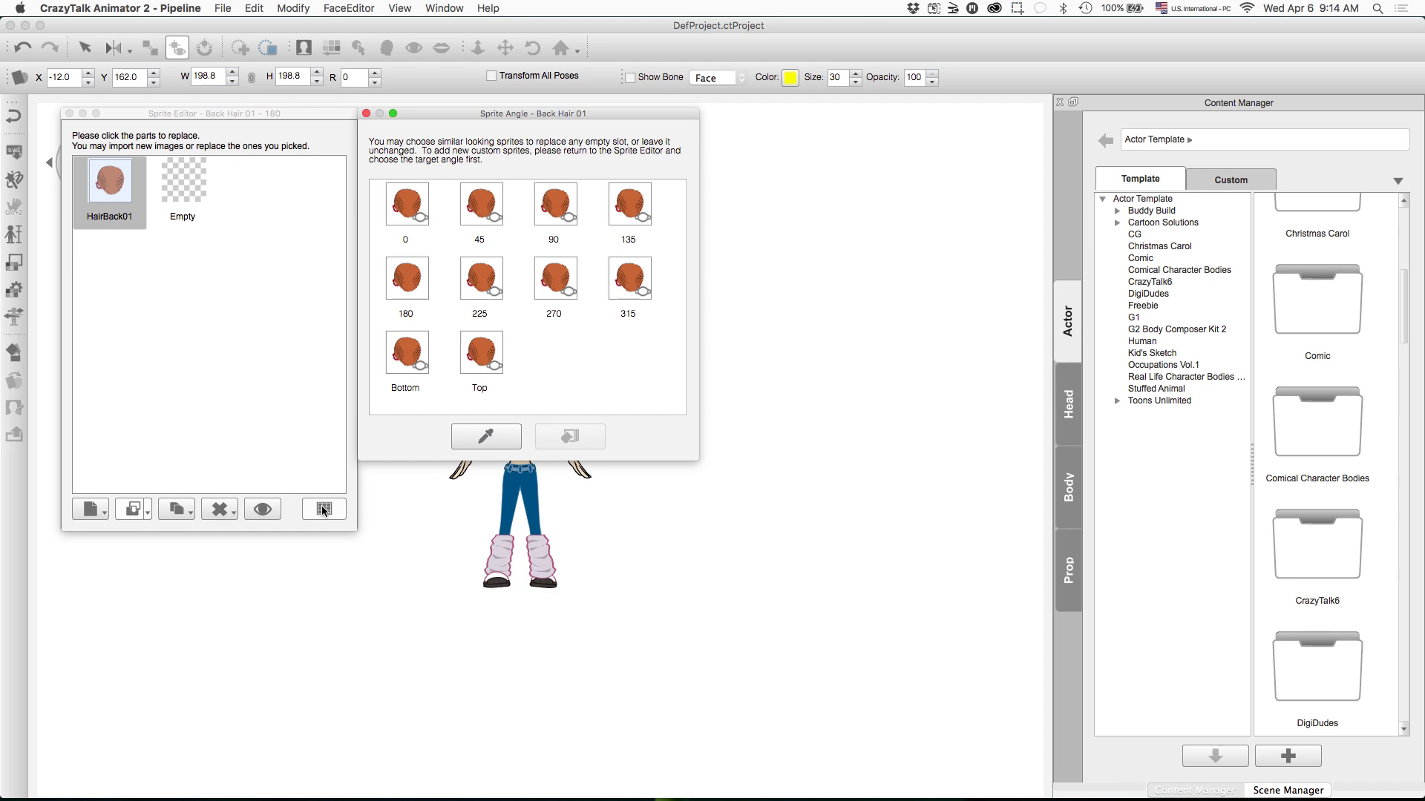
# Close the sprite windows and undo the back hair's repositioning, enlargement and sprite replacement.
pyautogui.click(366, 113)
pyautogui.click(70, 113)
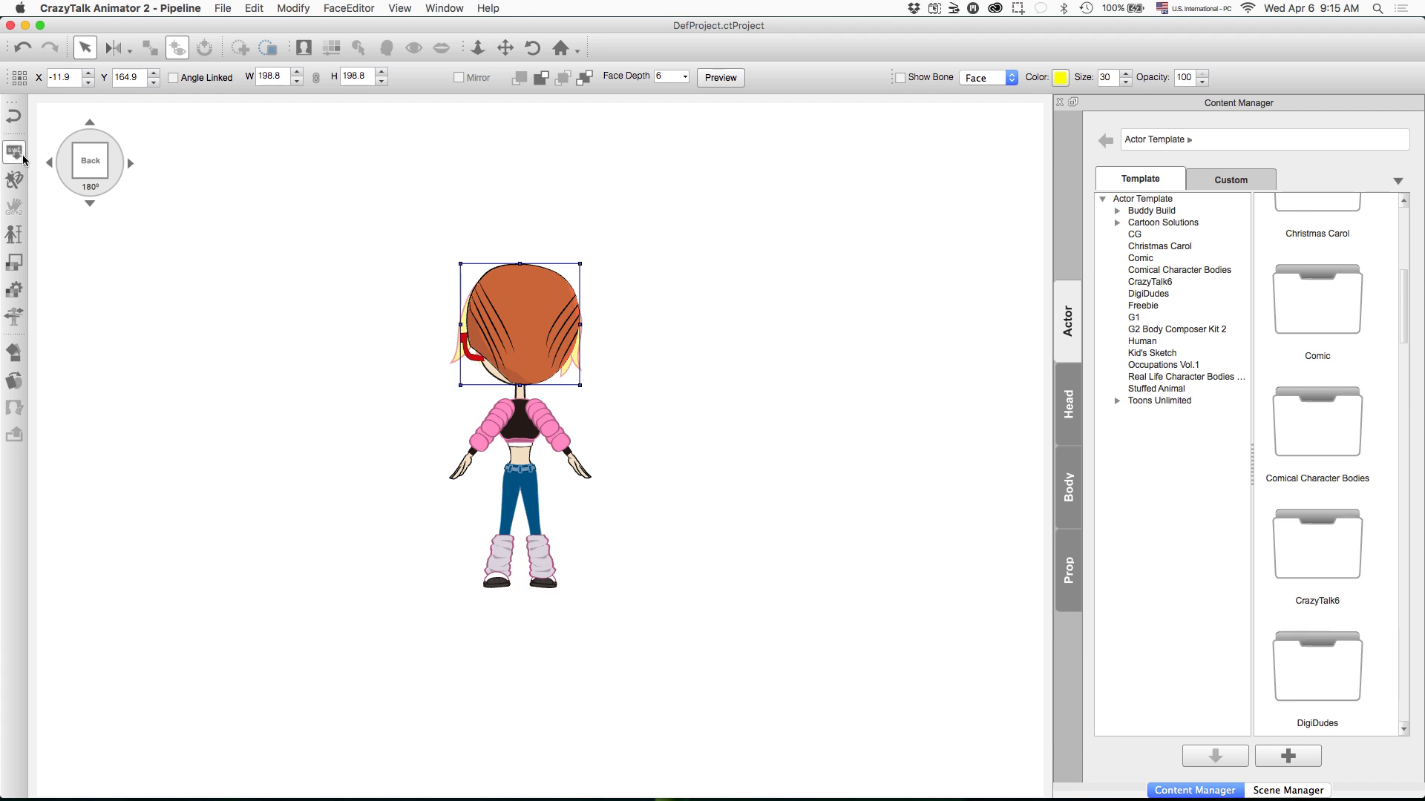
pyautogui.click(25, 49)
pyautogui.click(25, 50)
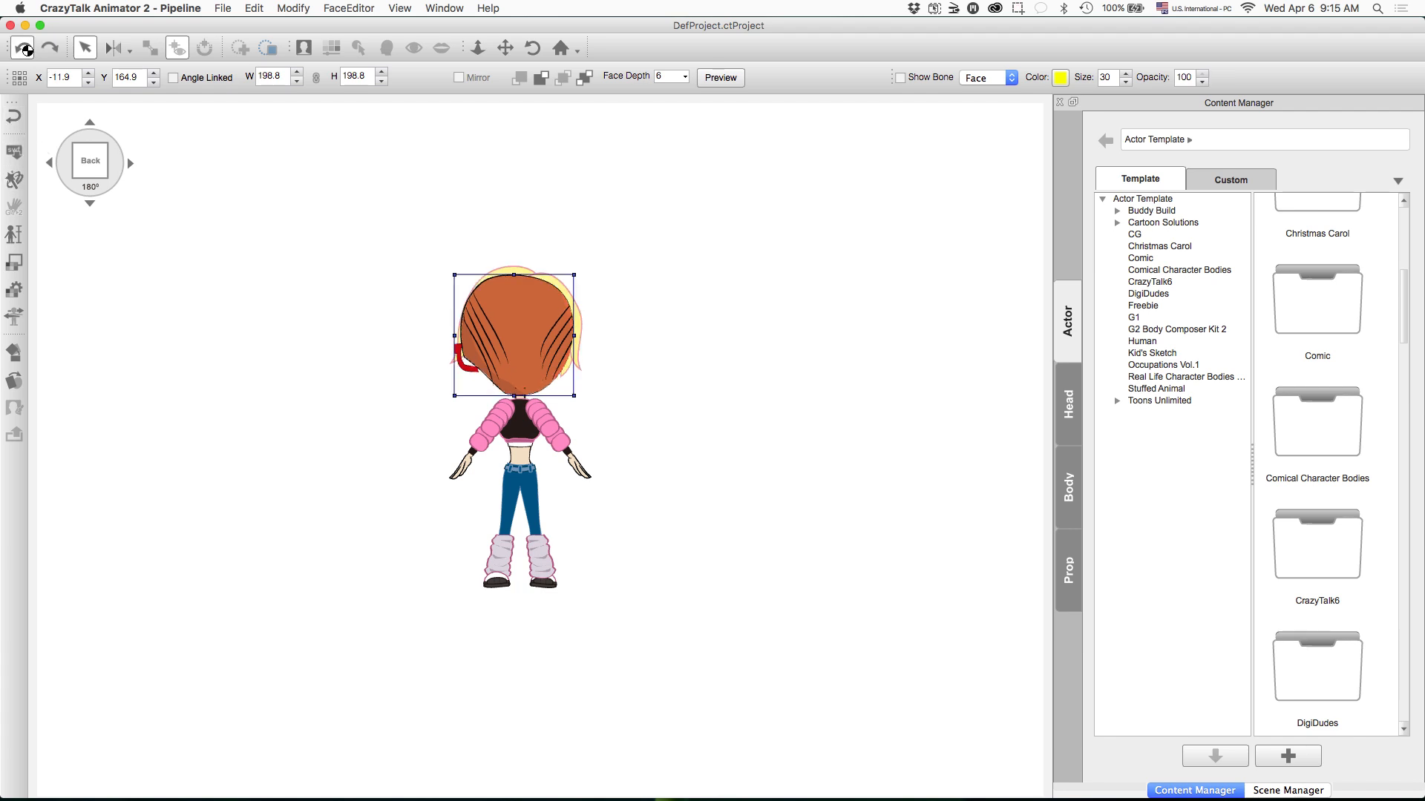
pyautogui.click(25, 49)
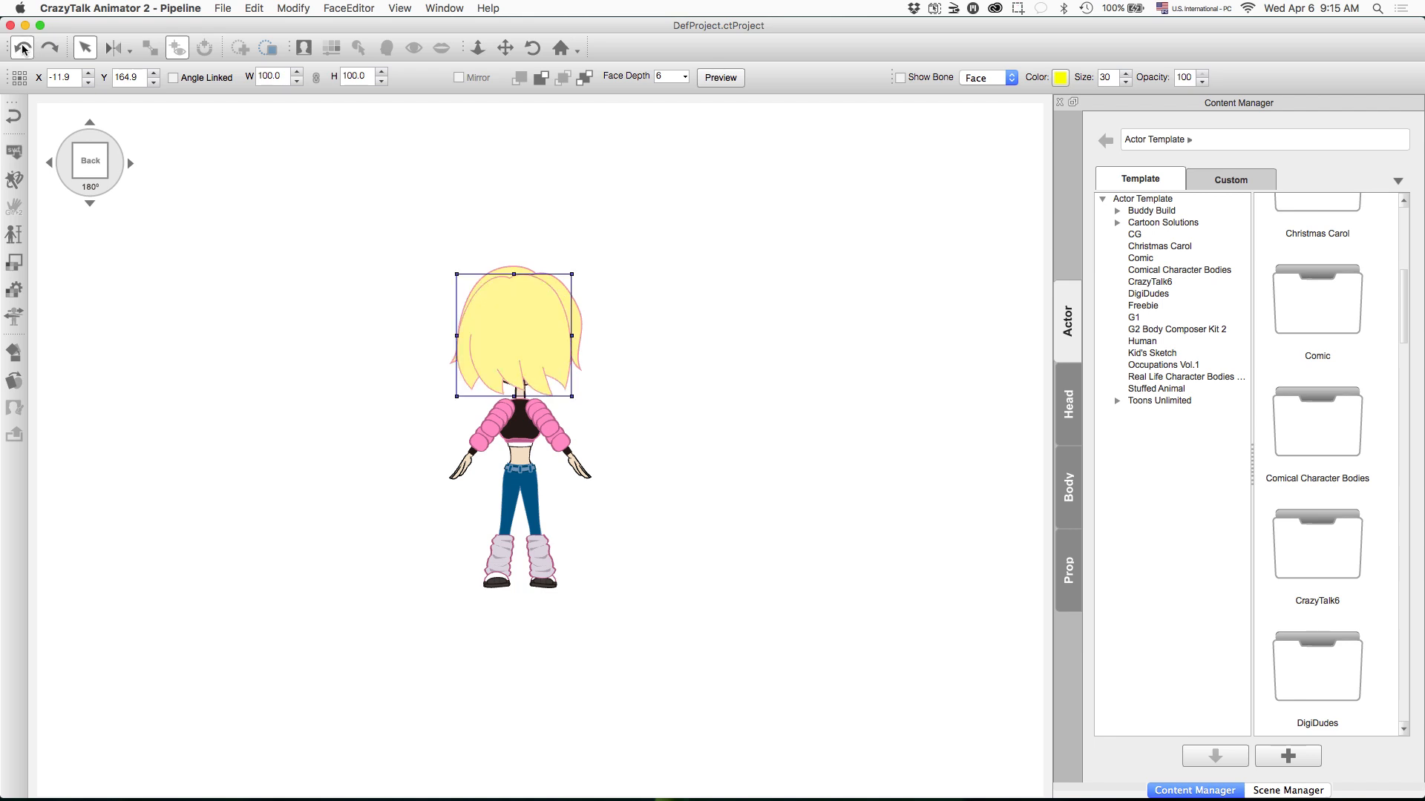
pyautogui.click(211, 483)
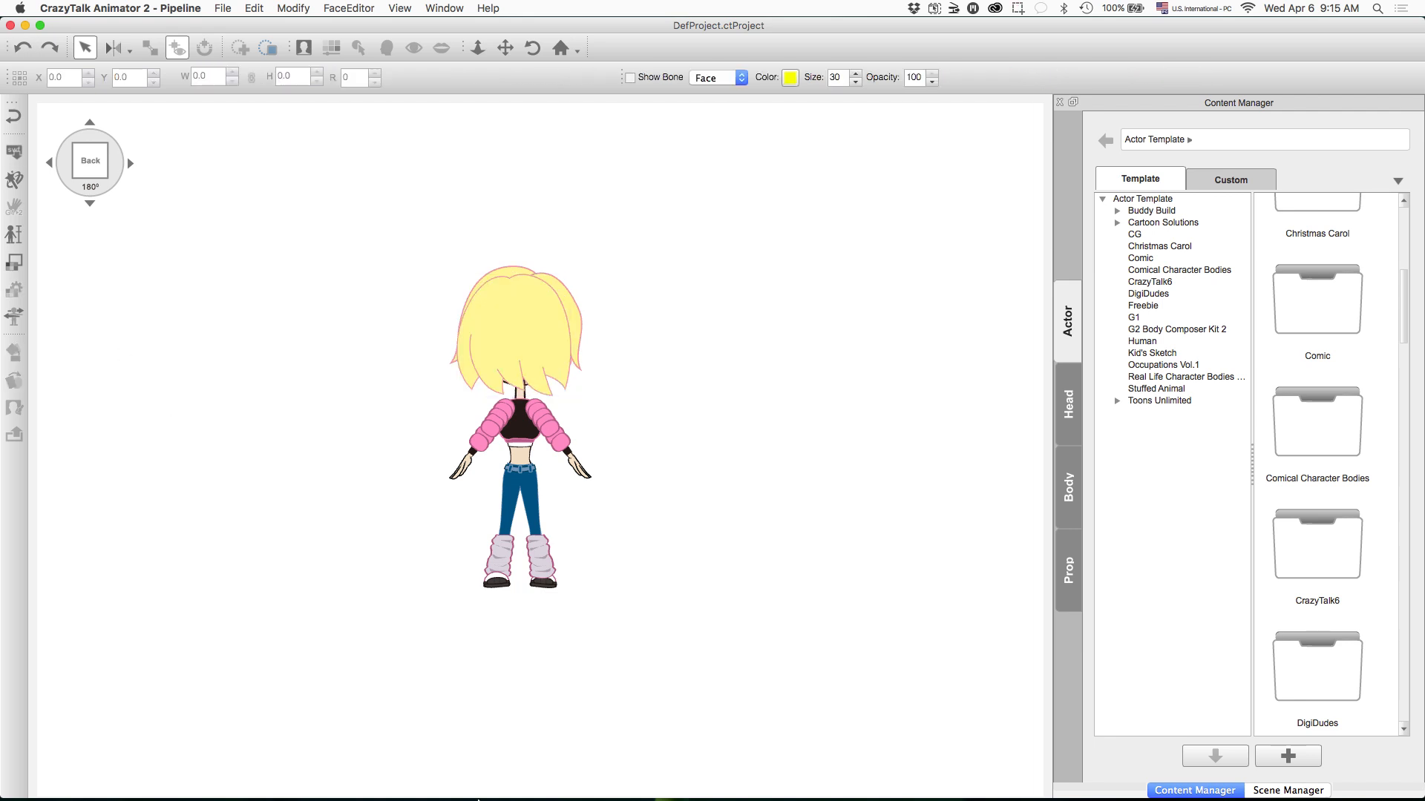
# Switch to Adobe Animate CC 2015, open the recent file RECOVER_Lil Jay 2016c.fla and enlarge the window.
pyautogui.moveTo(479, 798)
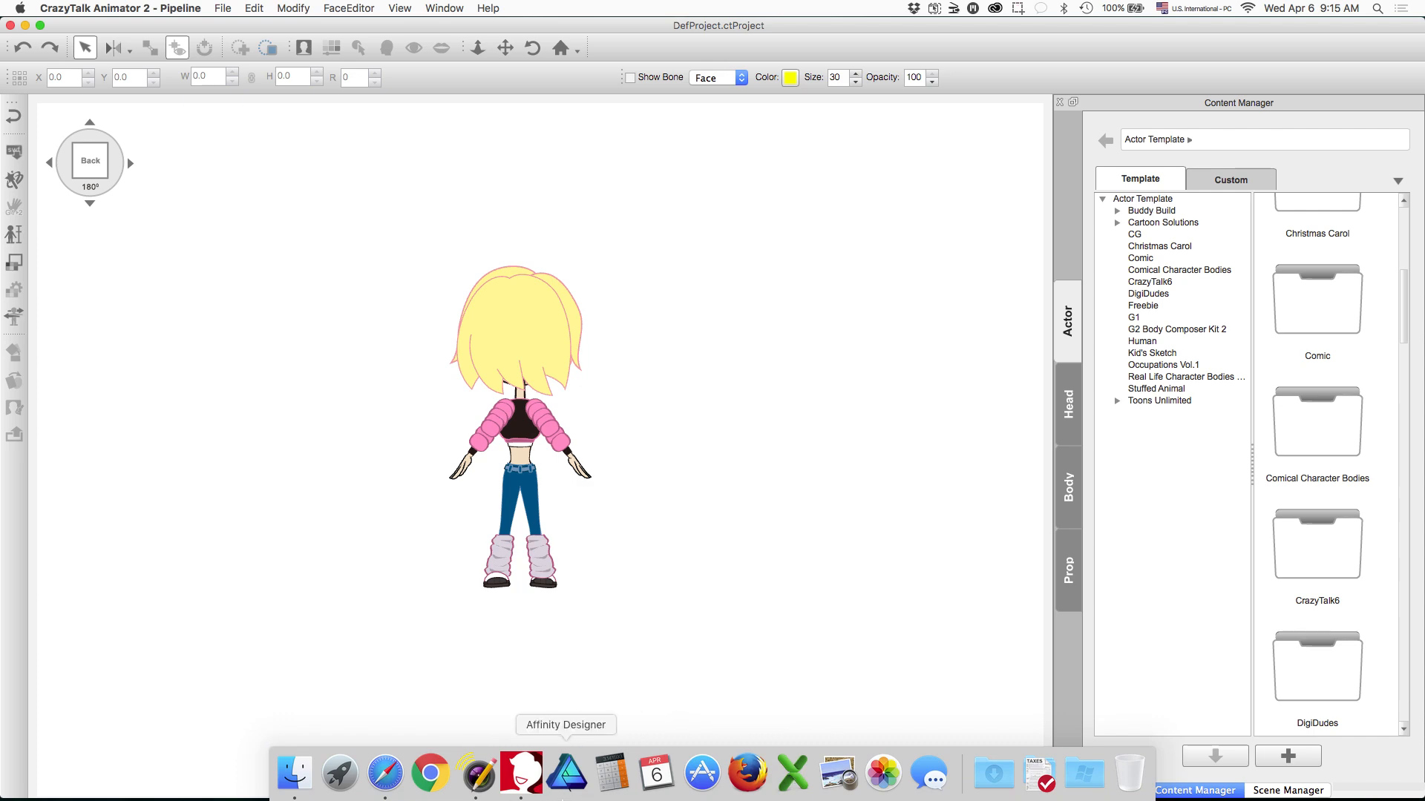
pyautogui.click(339, 776)
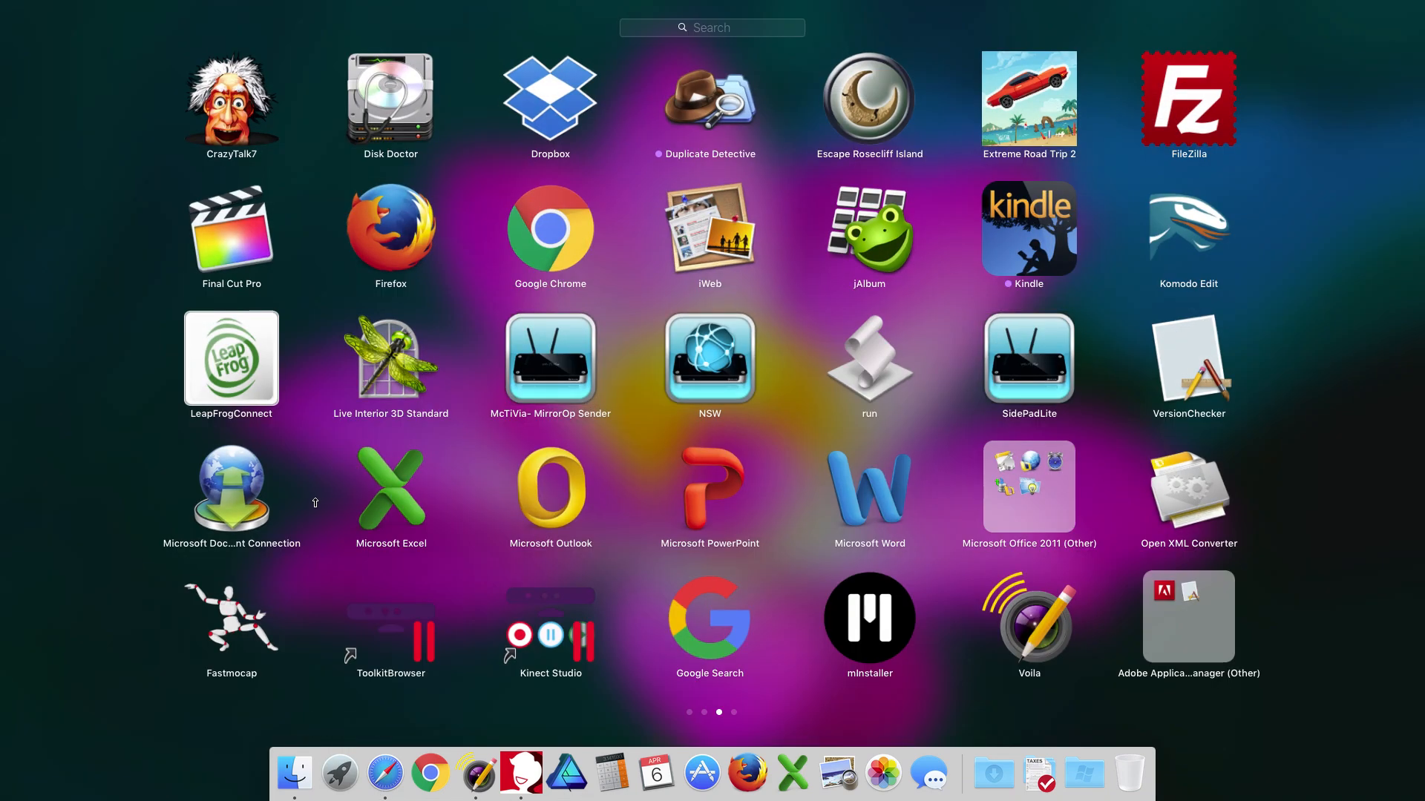
pyautogui.hscroll(3, 315, 503)
pyautogui.hscroll(-5, 315, 503)
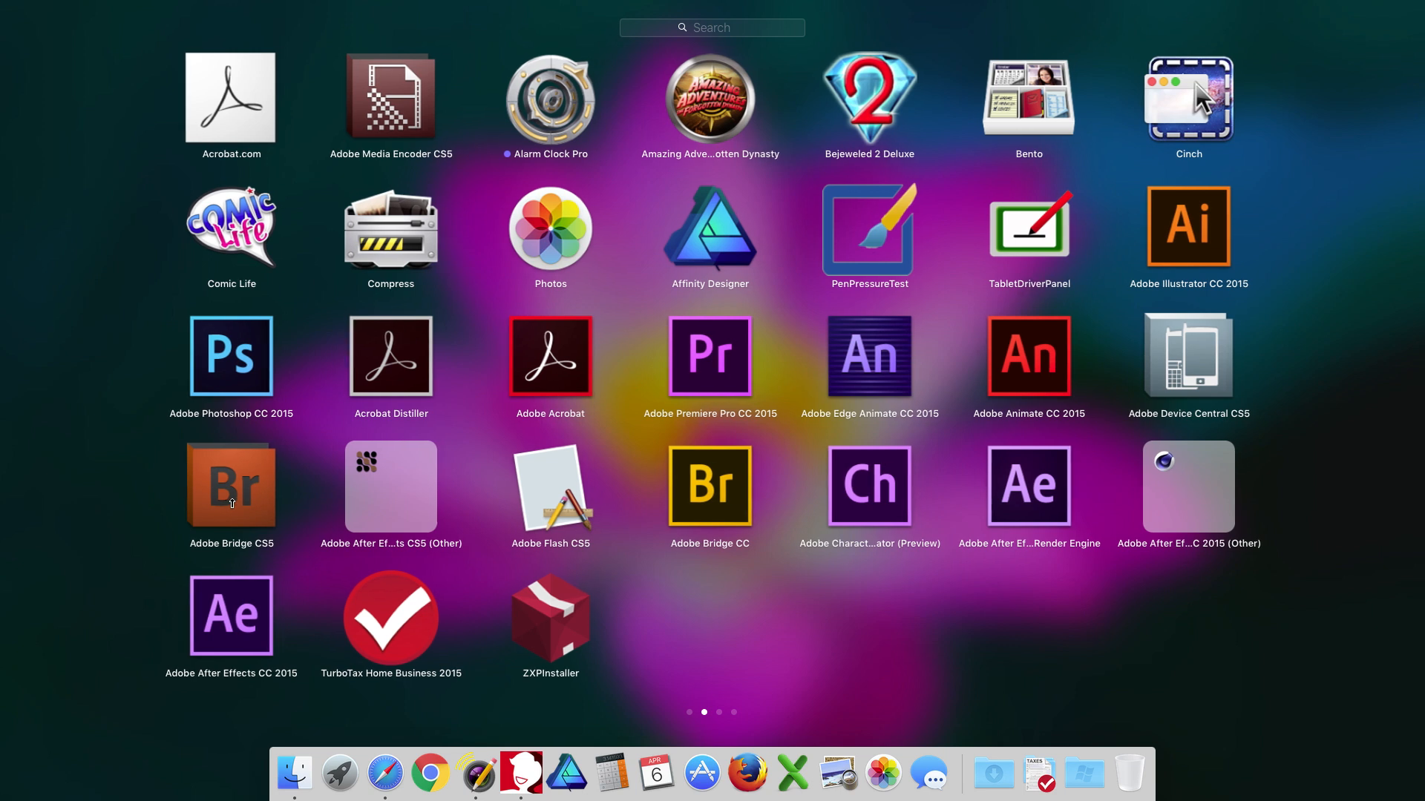
pyautogui.click(1001, 367)
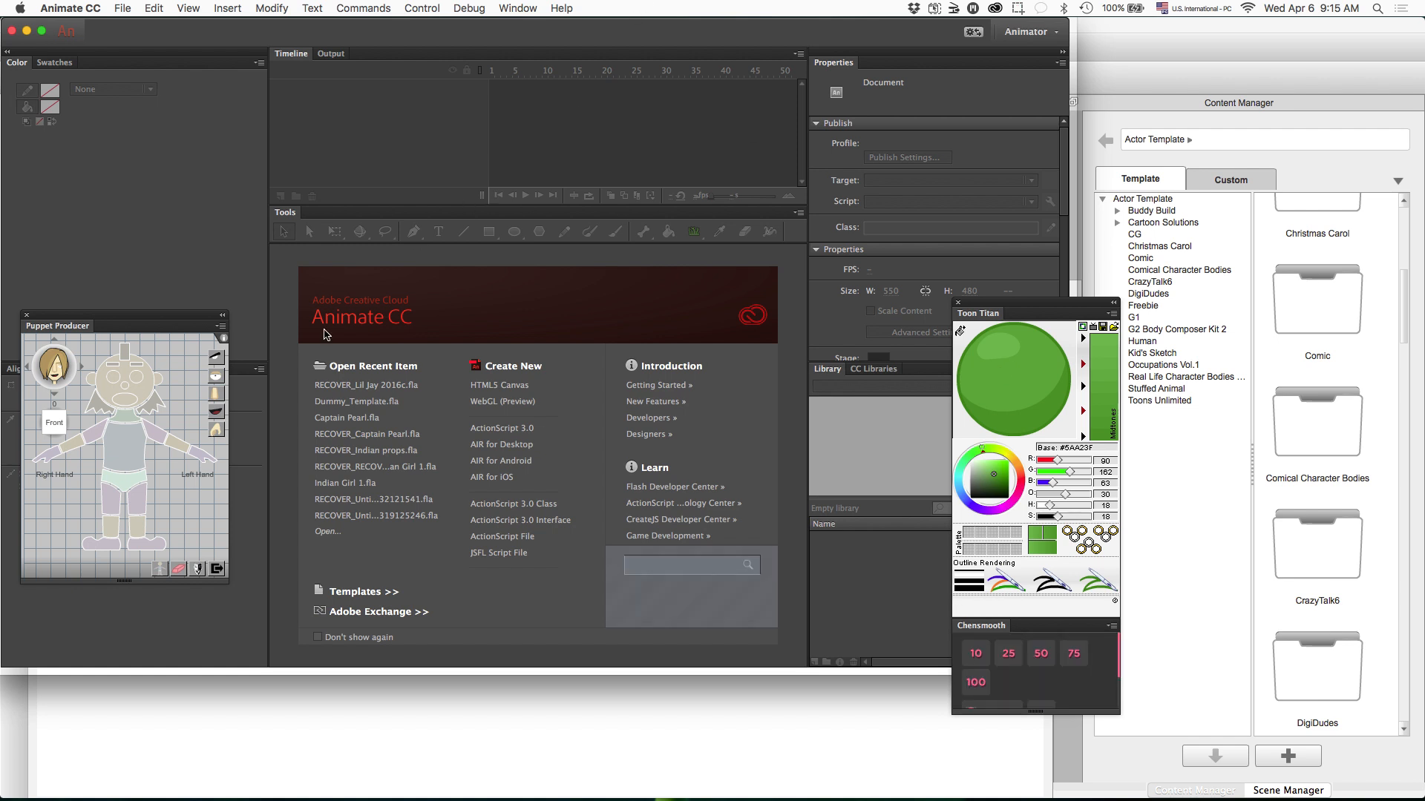
pyautogui.click(361, 386)
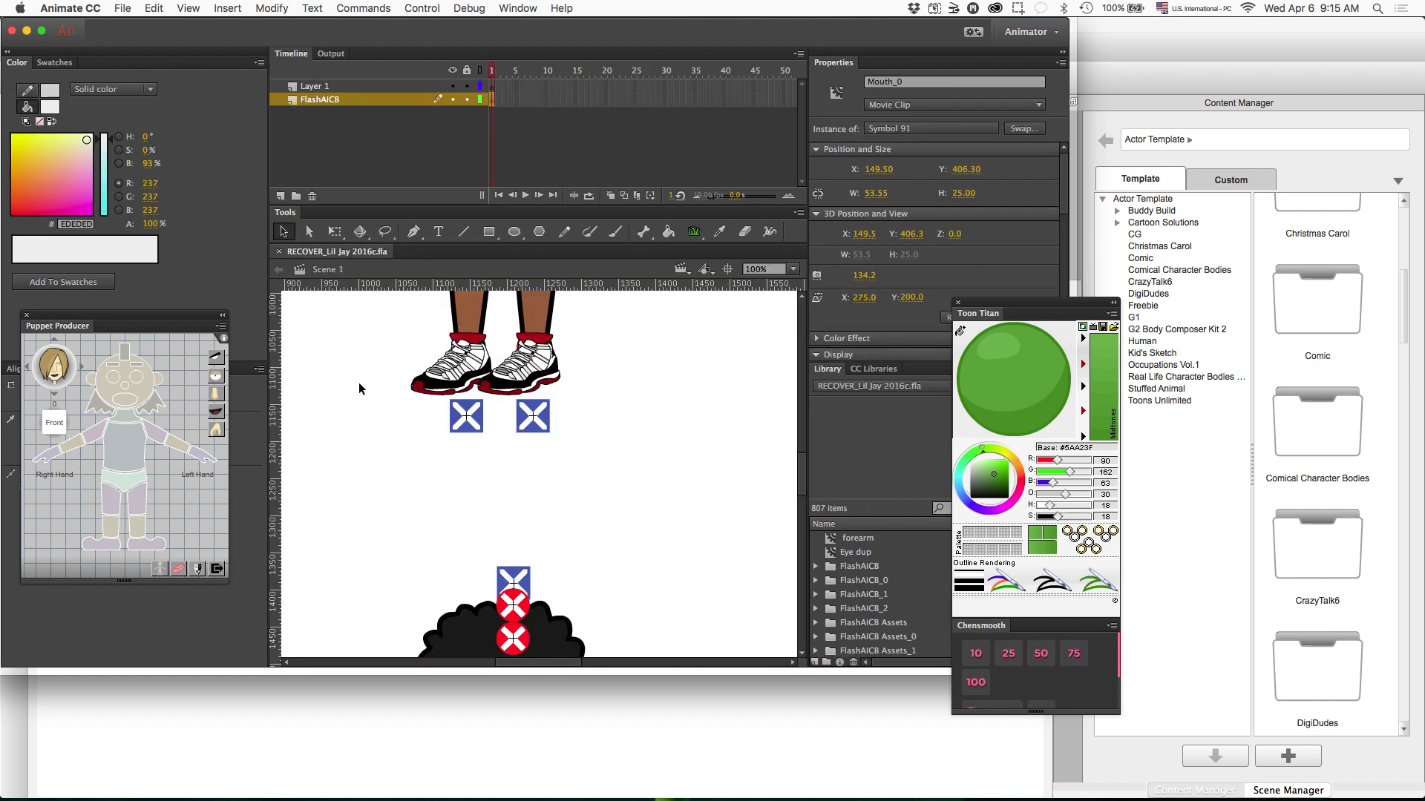
pyautogui.click(42, 30)
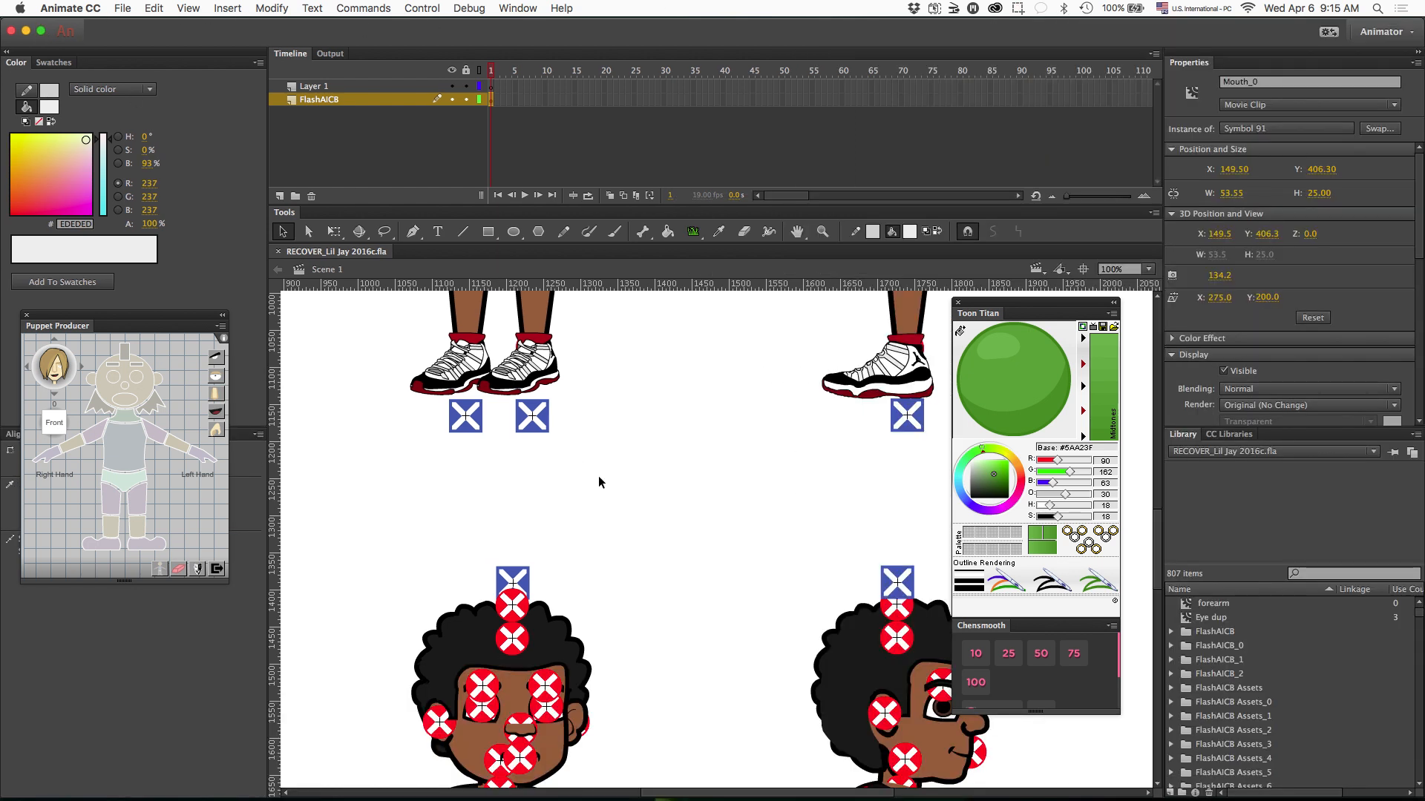
# Copy the complete back-view character from the upper row into a new document.
pyautogui.press('super+minus')
pyautogui.press('super+minus')
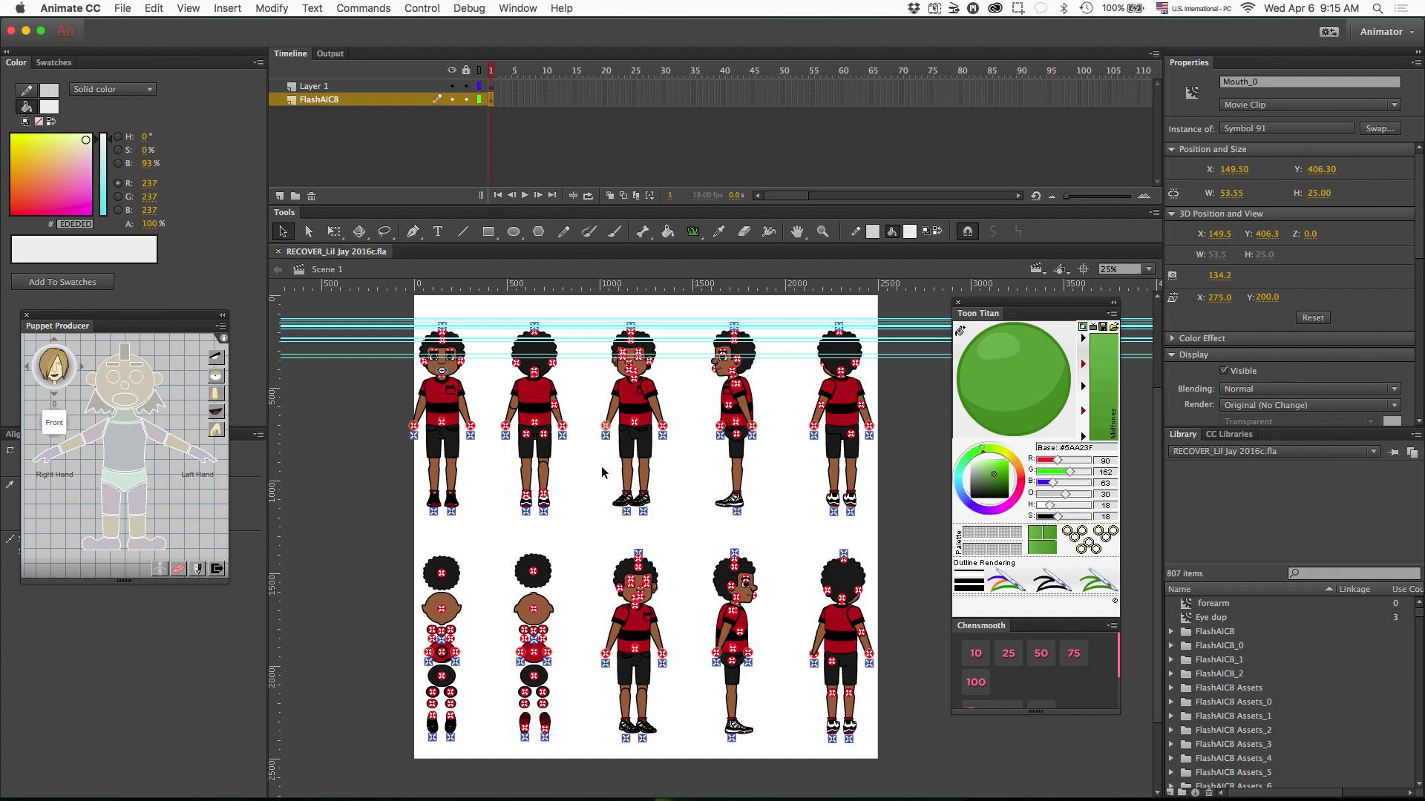
pyautogui.moveTo(491, 306); pyautogui.dragTo(581, 531)
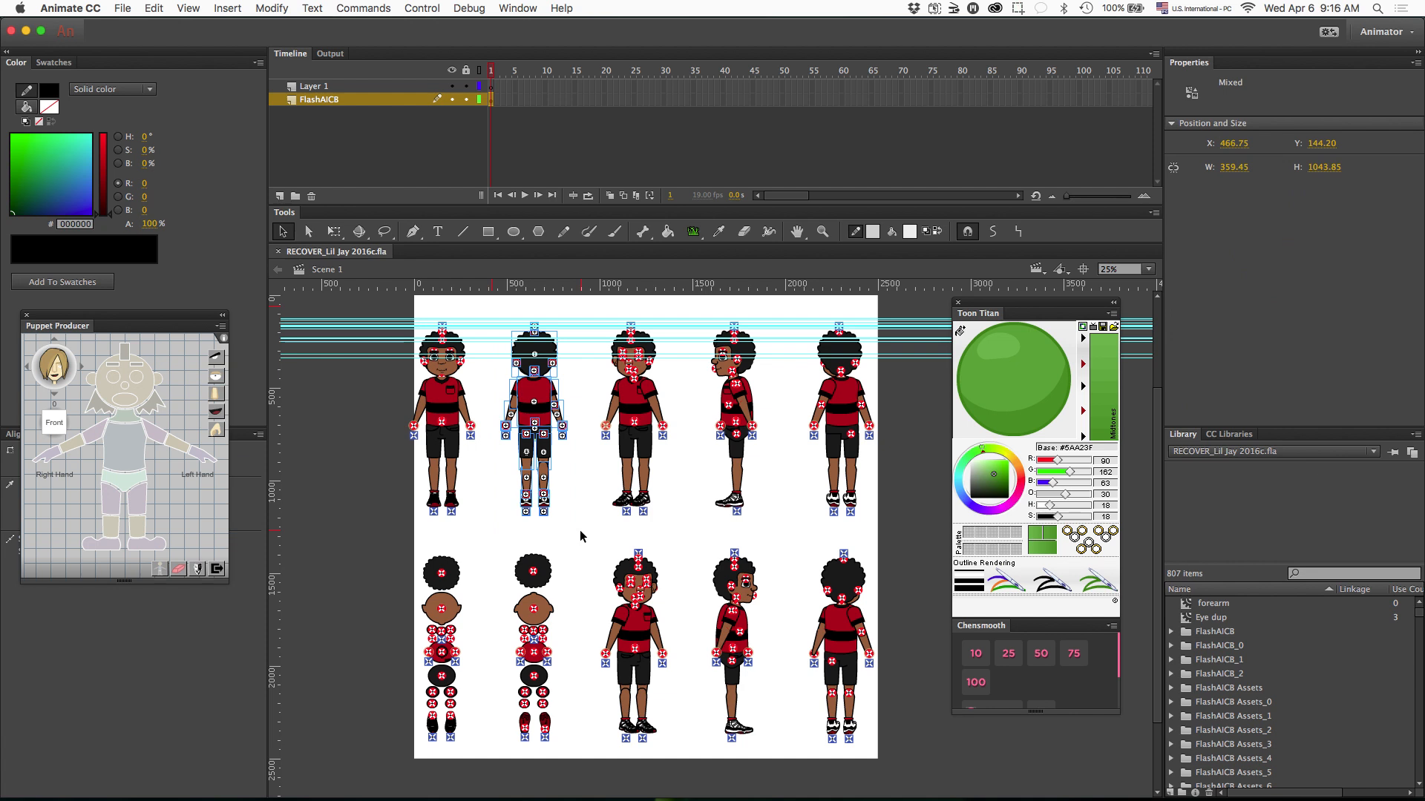
pyautogui.press('super+n')
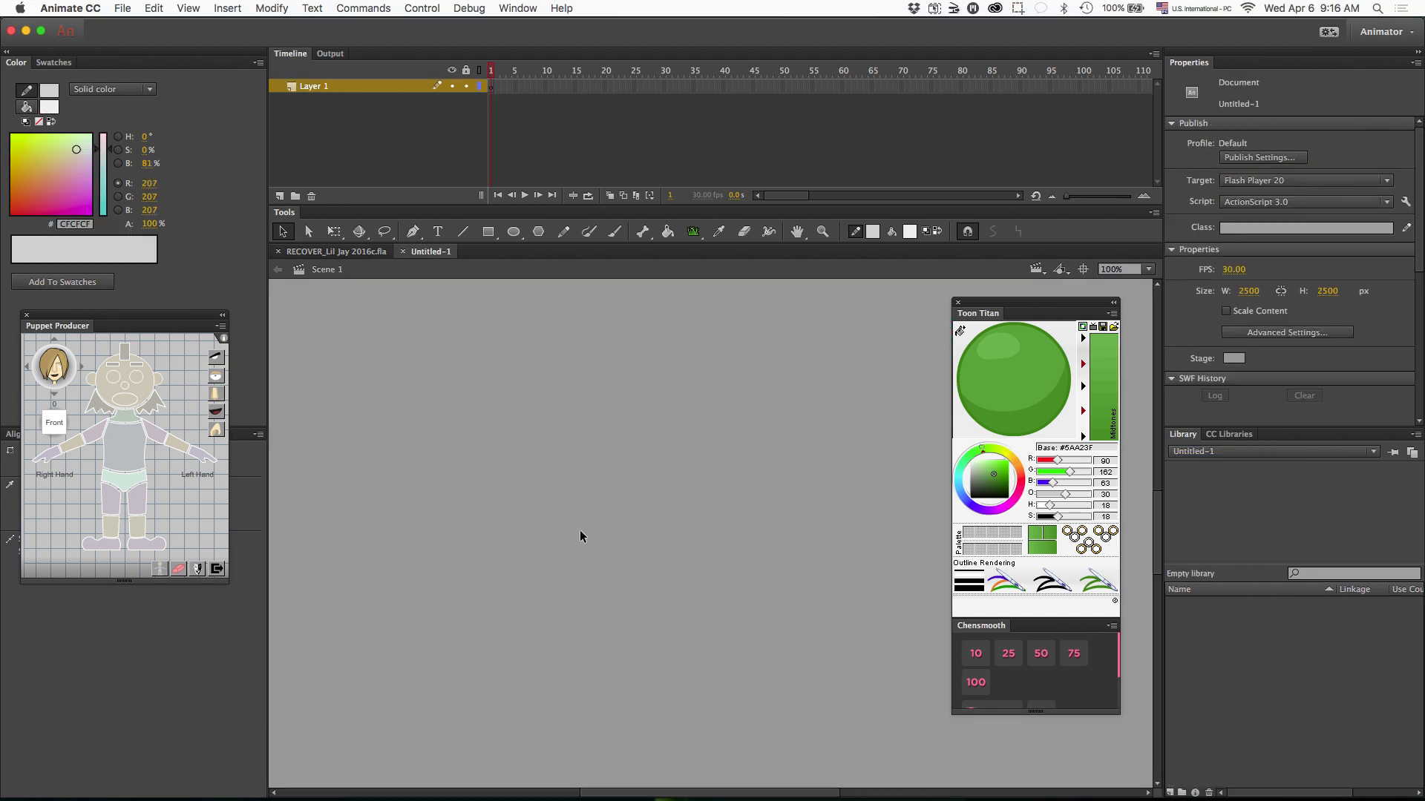
pyautogui.press('super+v')
pyautogui.press('super+minus')
pyautogui.press('super+minus')
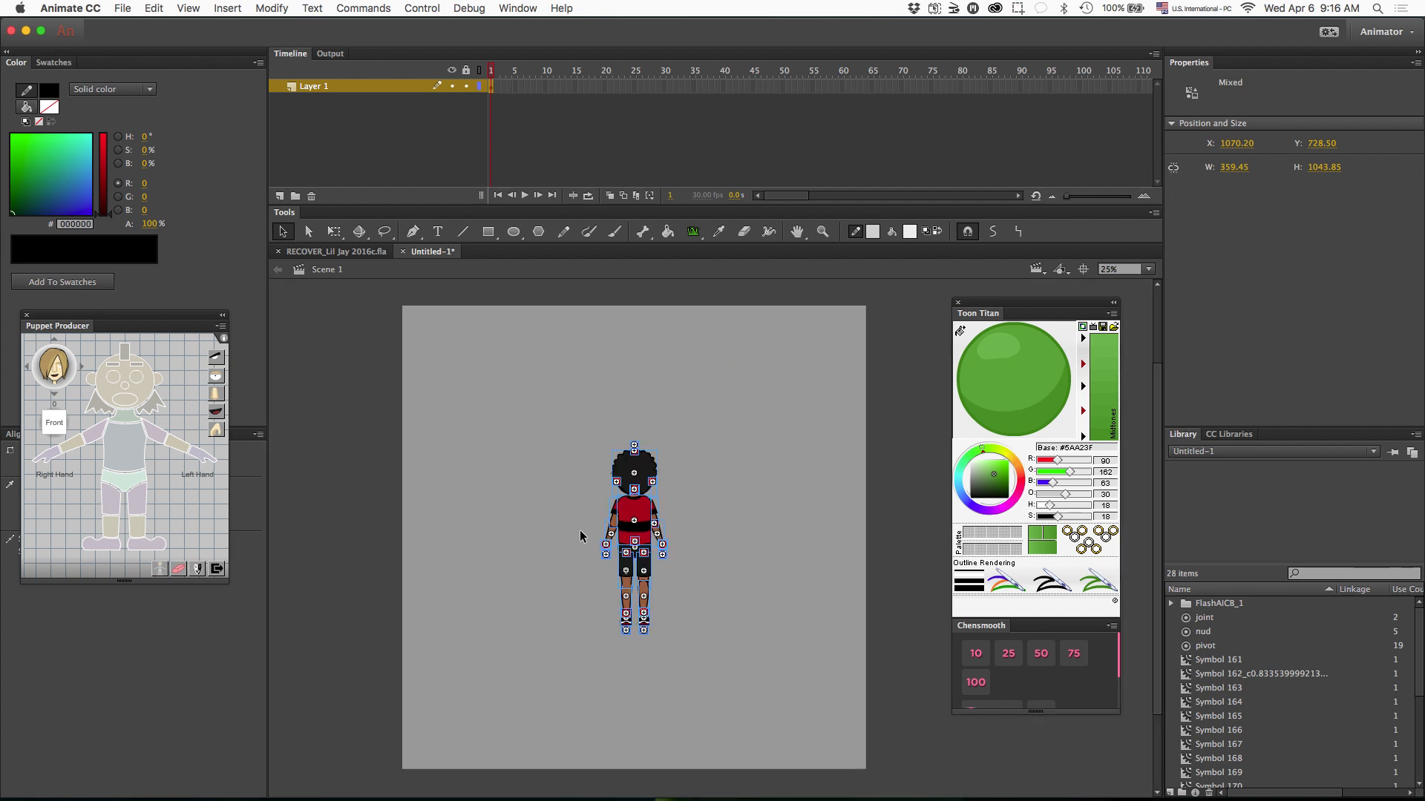
pyautogui.click(558, 420)
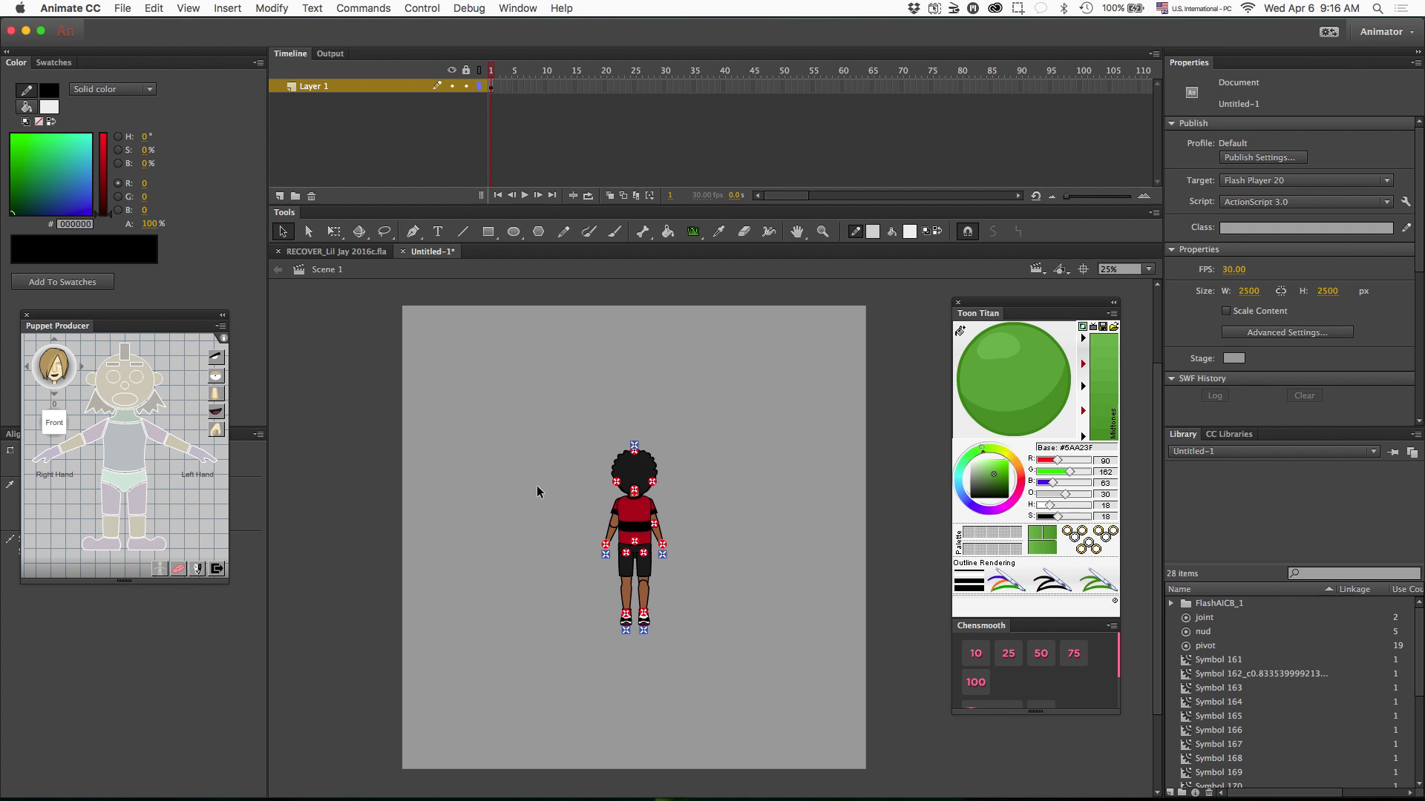
# Export the new document as an SWF movie named Lil Jay 180 to the Desktop.
pyautogui.click(123, 9)
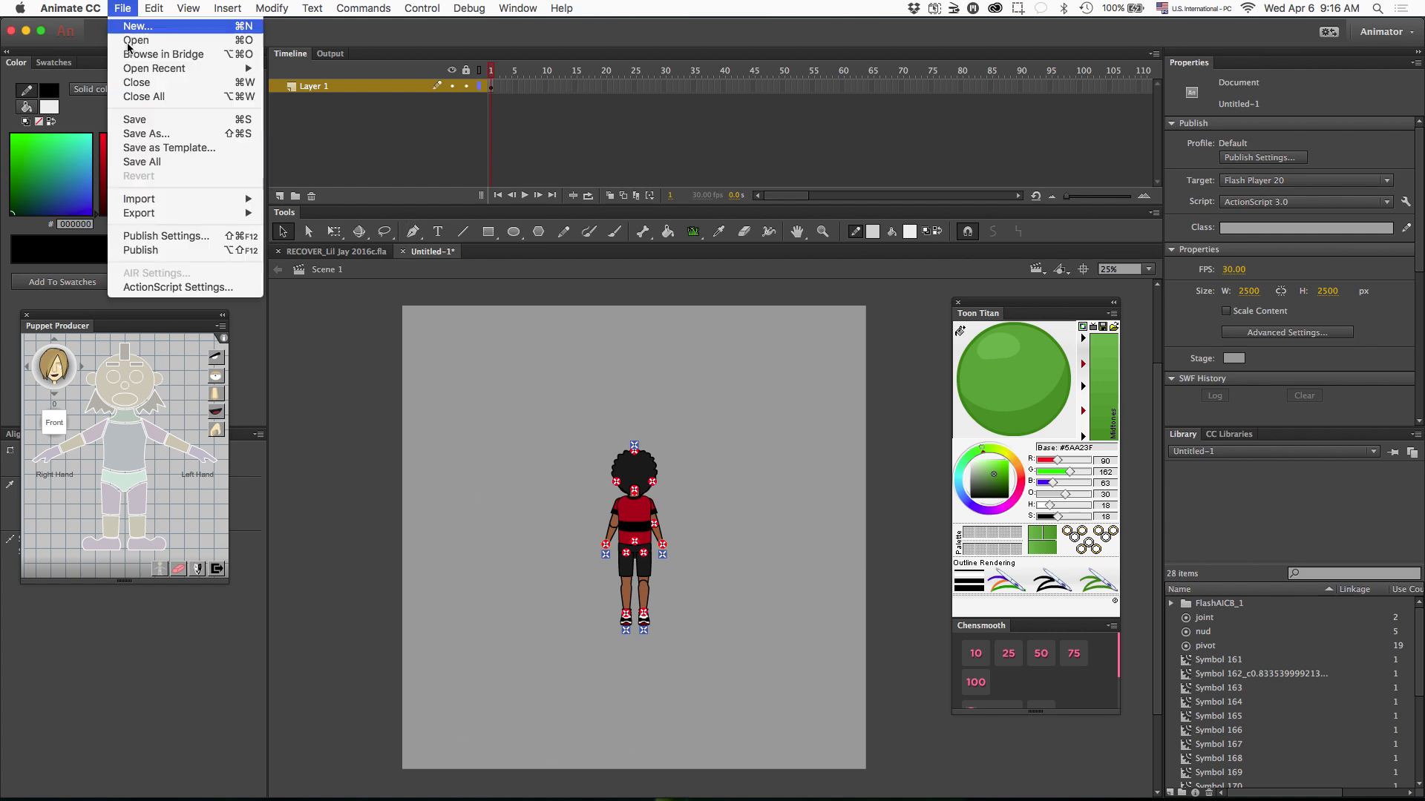
pyautogui.moveTo(171, 213)
pyautogui.click(285, 226)
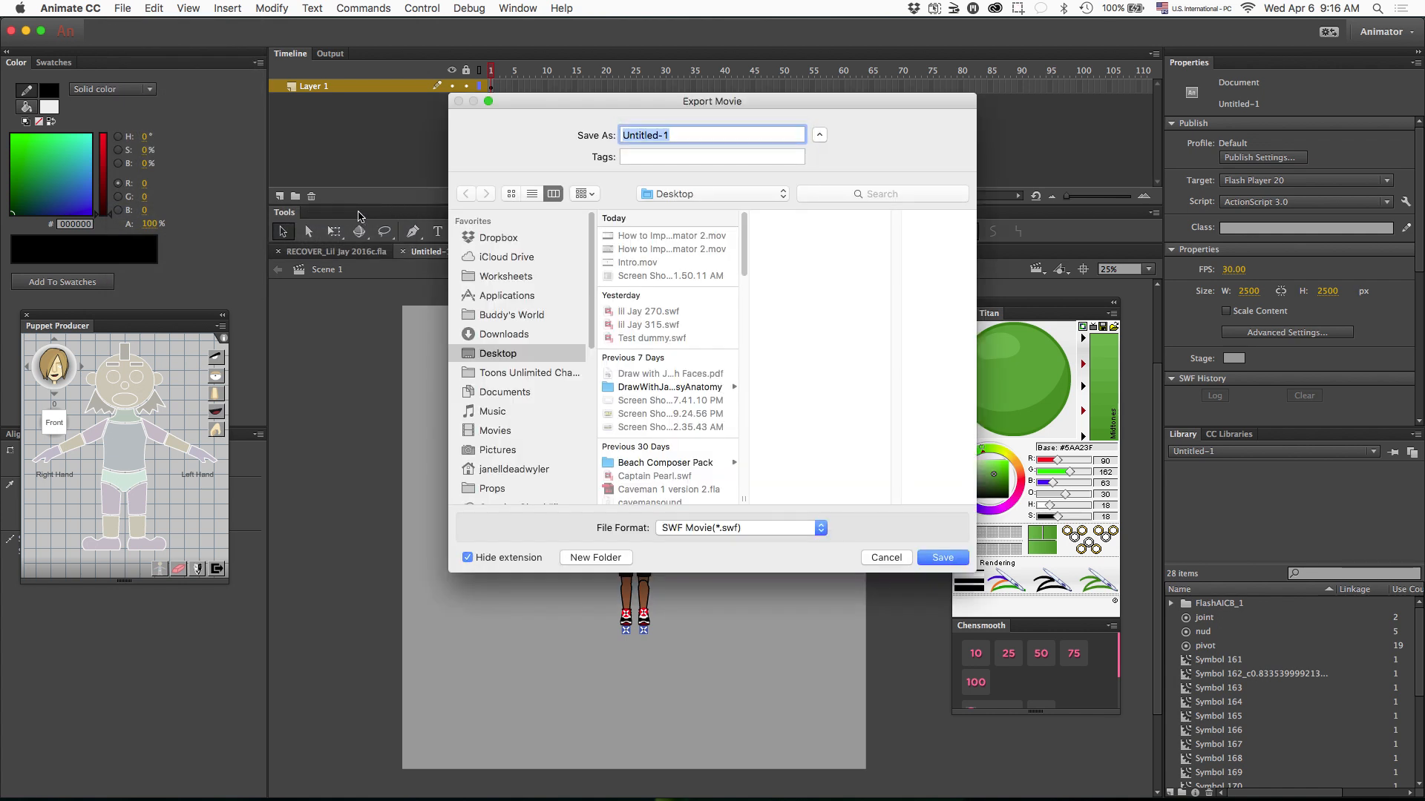
pyautogui.write('Lil Jay 180')
pyautogui.press('Return')
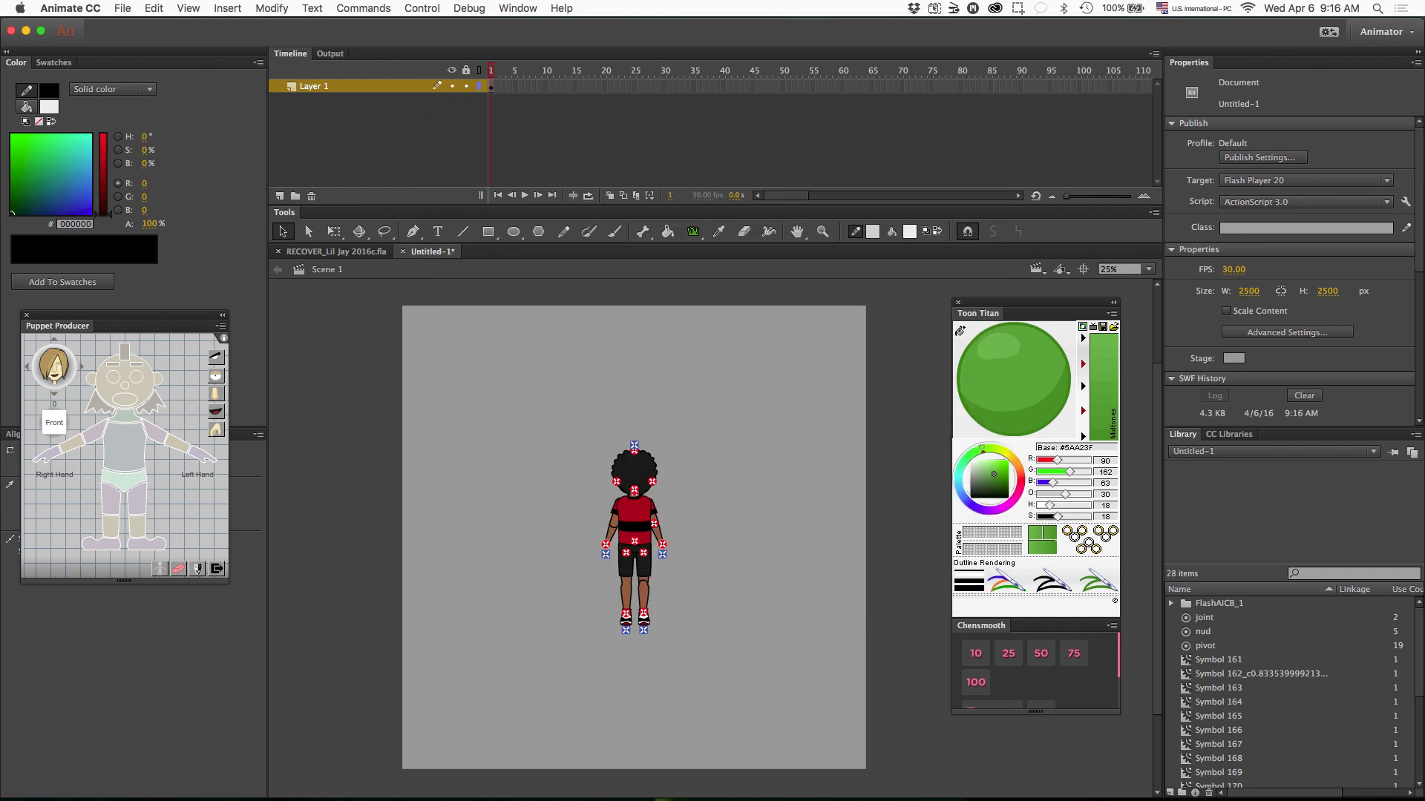
# Switch to CrazyTalk Animator 2 and load Lil Jay 180.swf from the Desktop as the actor's G2 design template.
pyautogui.moveTo(212, 799)
pyautogui.click(498, 775)
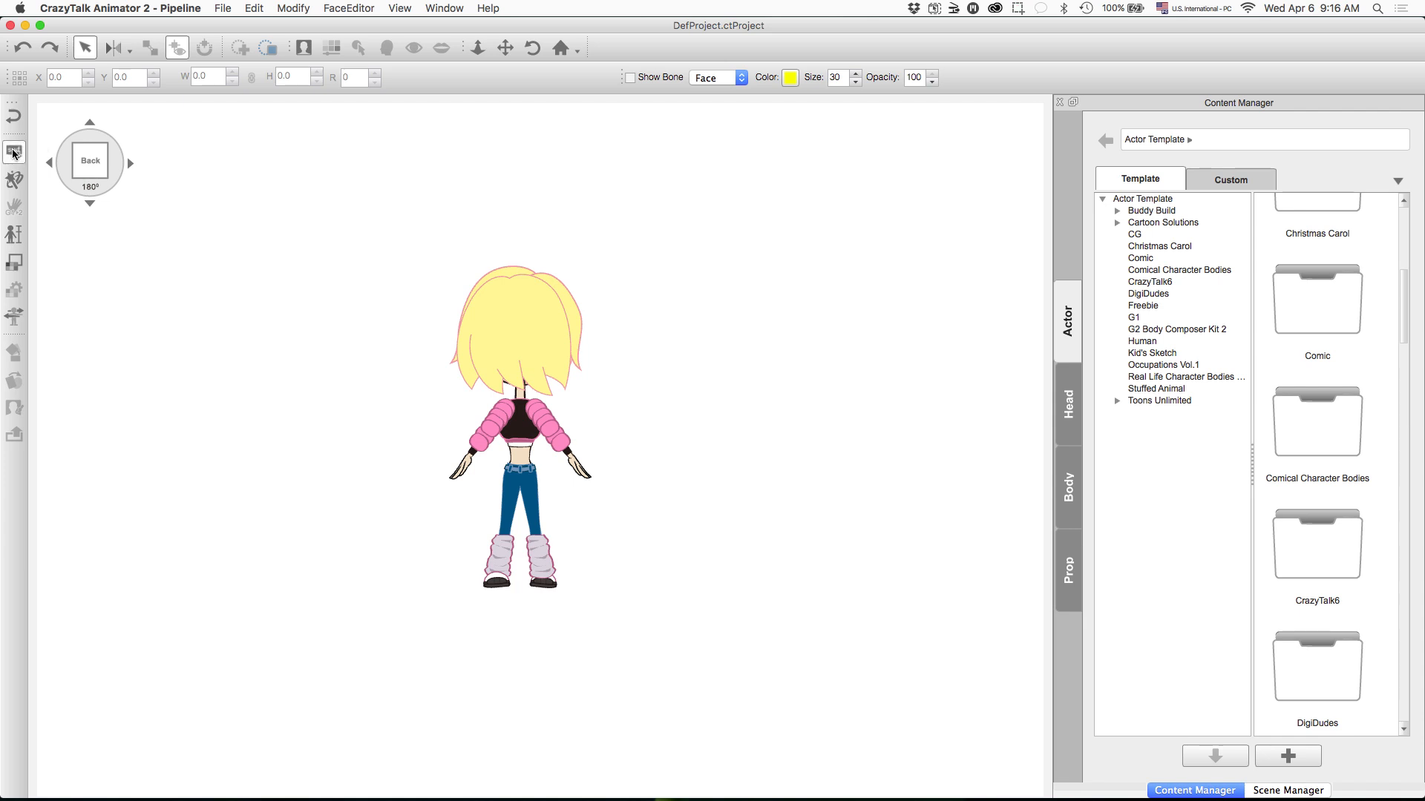
pyautogui.click(13, 154)
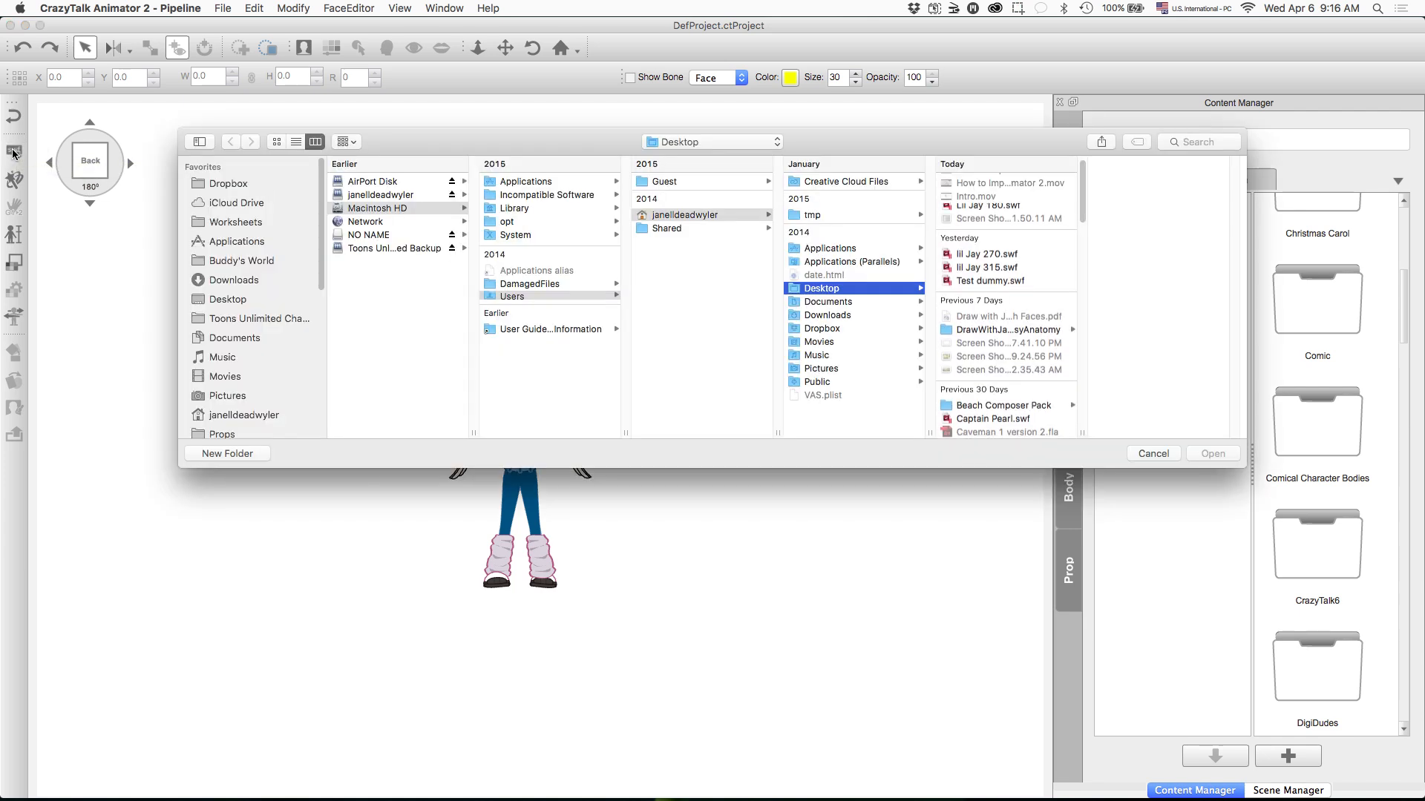
pyautogui.click(987, 210)
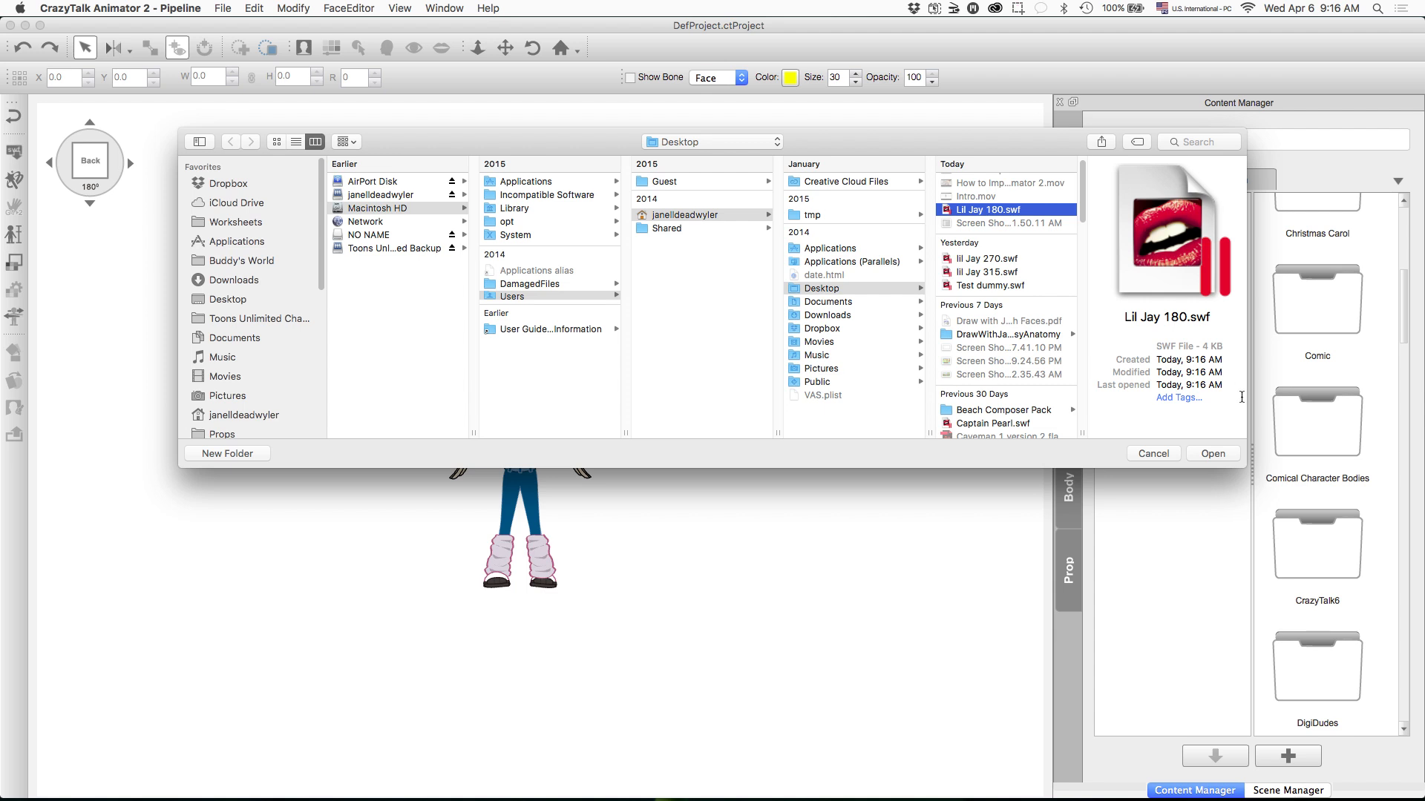
pyautogui.click(1229, 452)
pyautogui.click(675, 498)
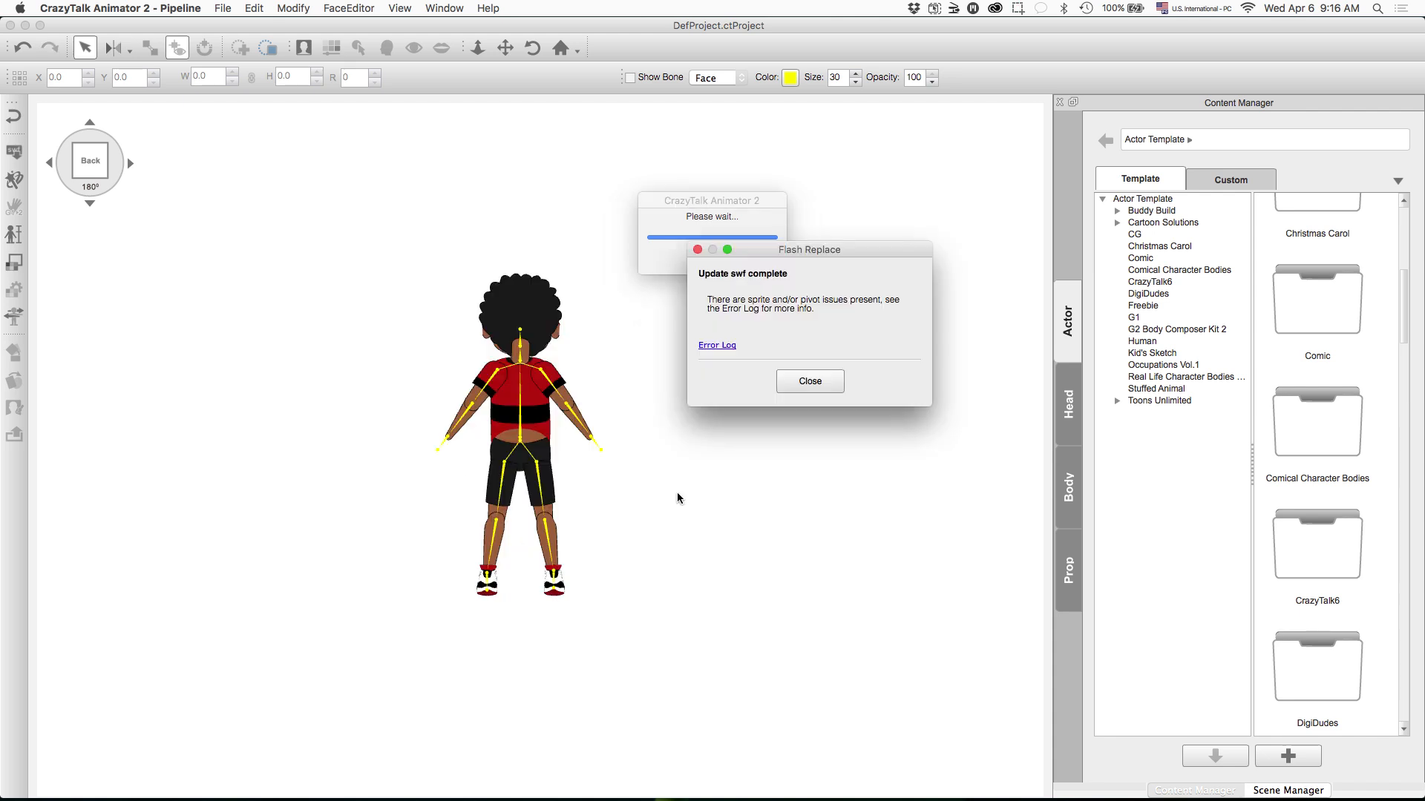
pyautogui.click(801, 383)
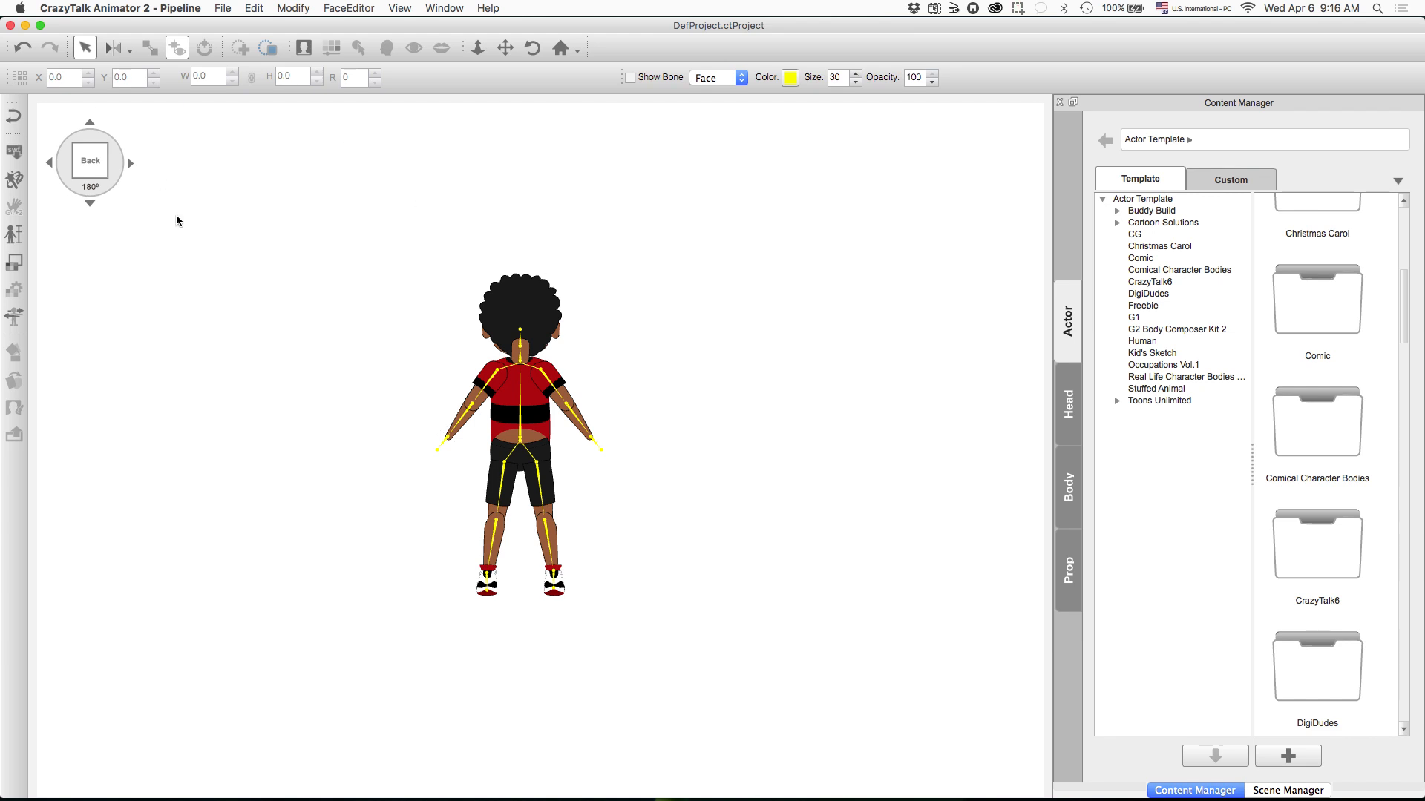
# Check the actor at 135°, return to the Back view and look at the source artwork in Animate CC.
pyautogui.click(49, 163)
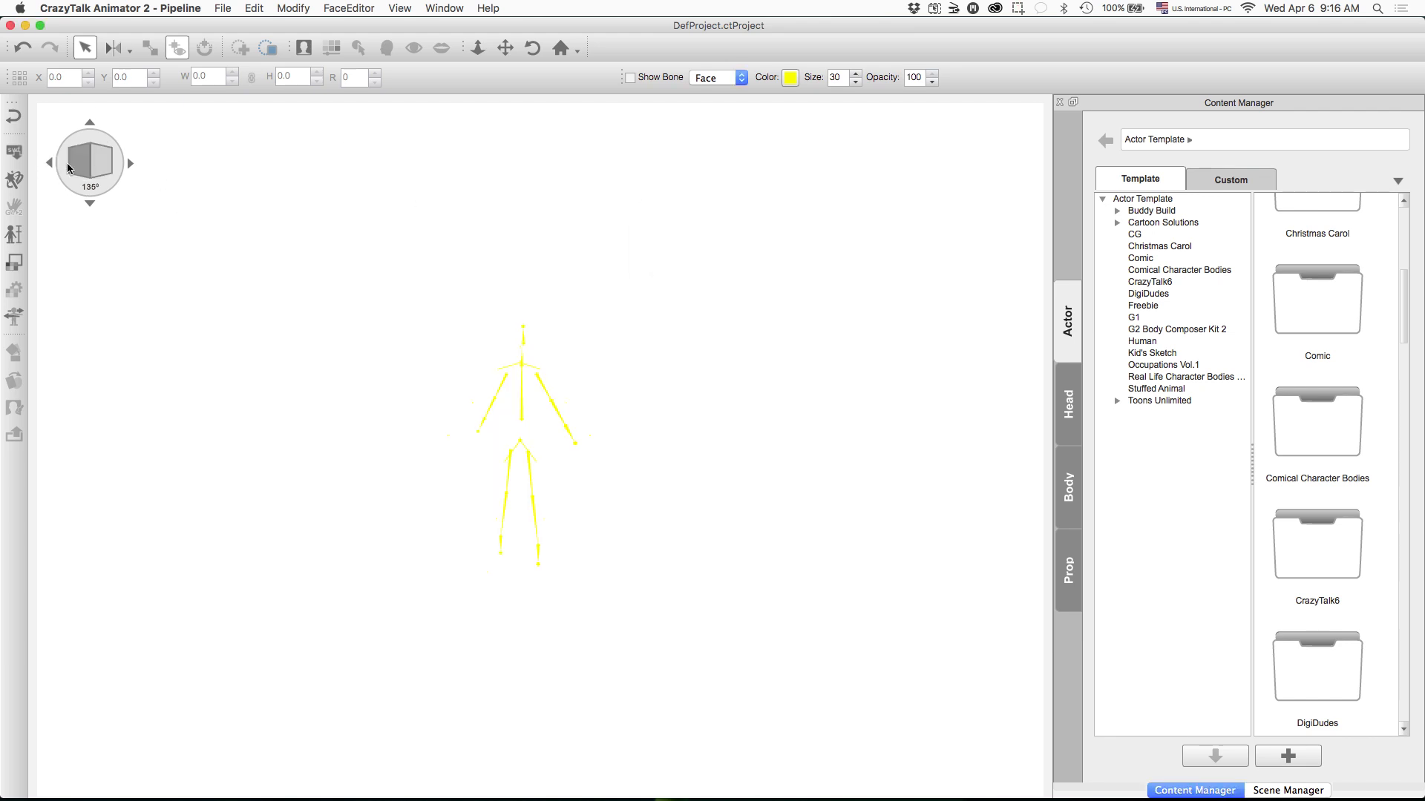
pyautogui.click(132, 164)
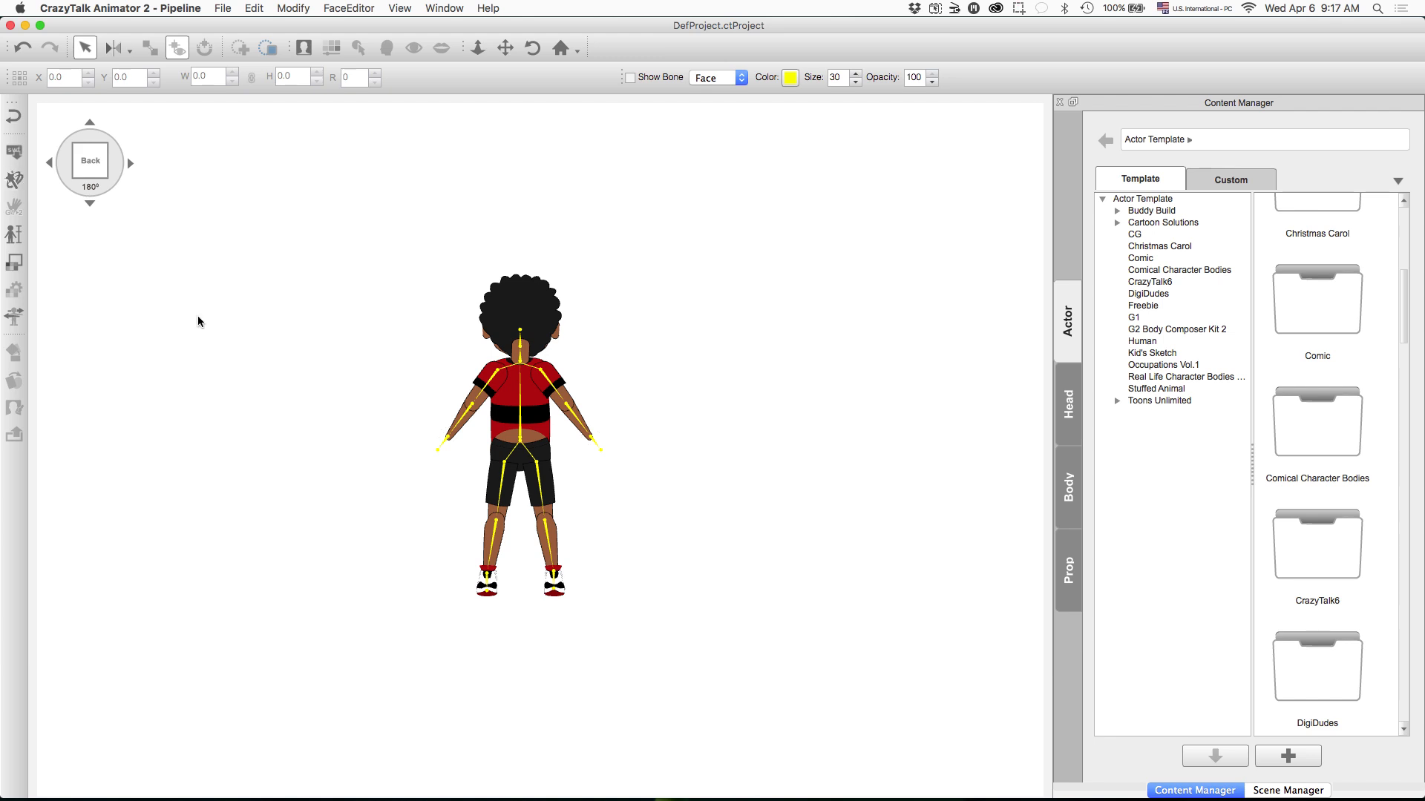
pyautogui.moveTo(686, 788)
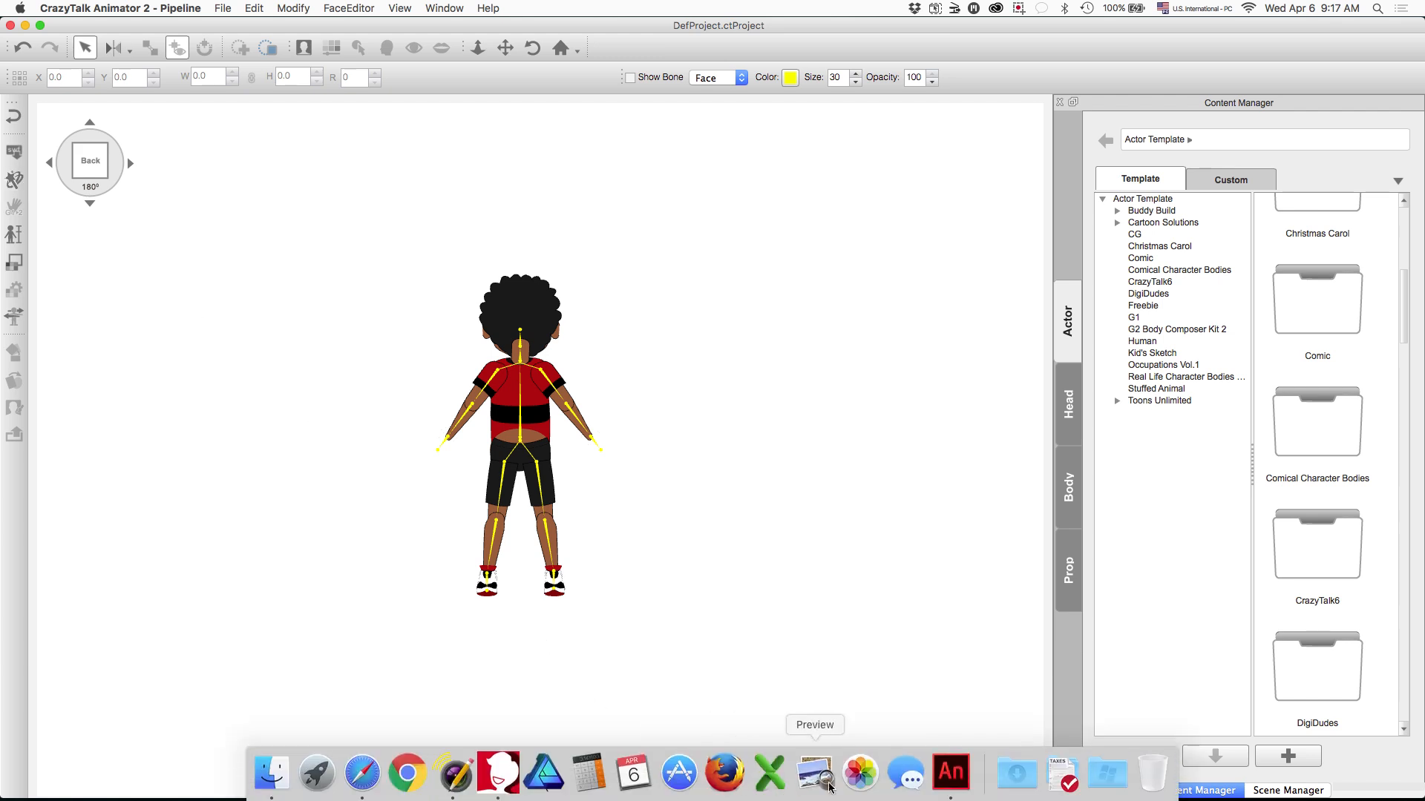
pyautogui.click(952, 771)
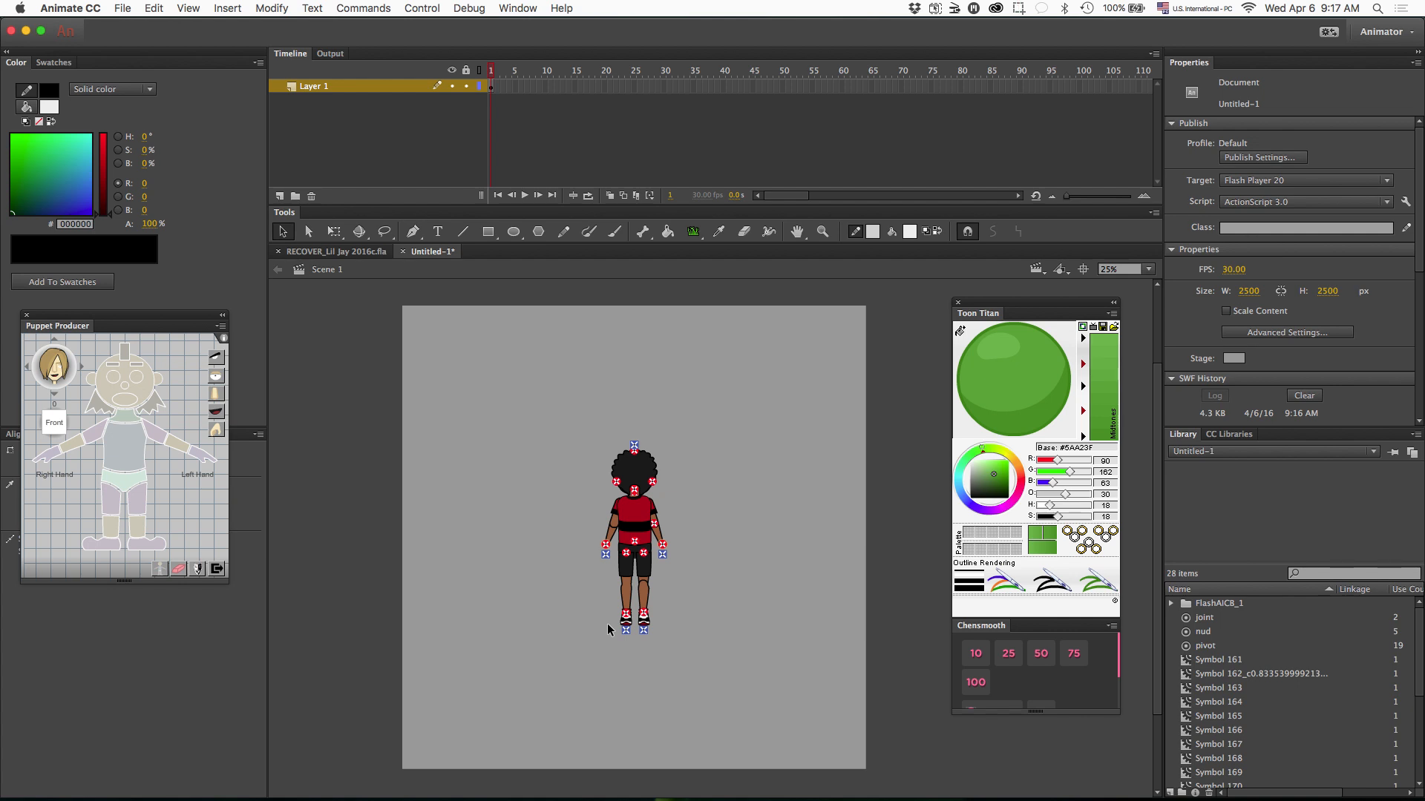
# Switch back to CrazyTalk Animator 2, confirm the multi-angle settings and show the Face bones.
pyautogui.moveTo(671, 798)
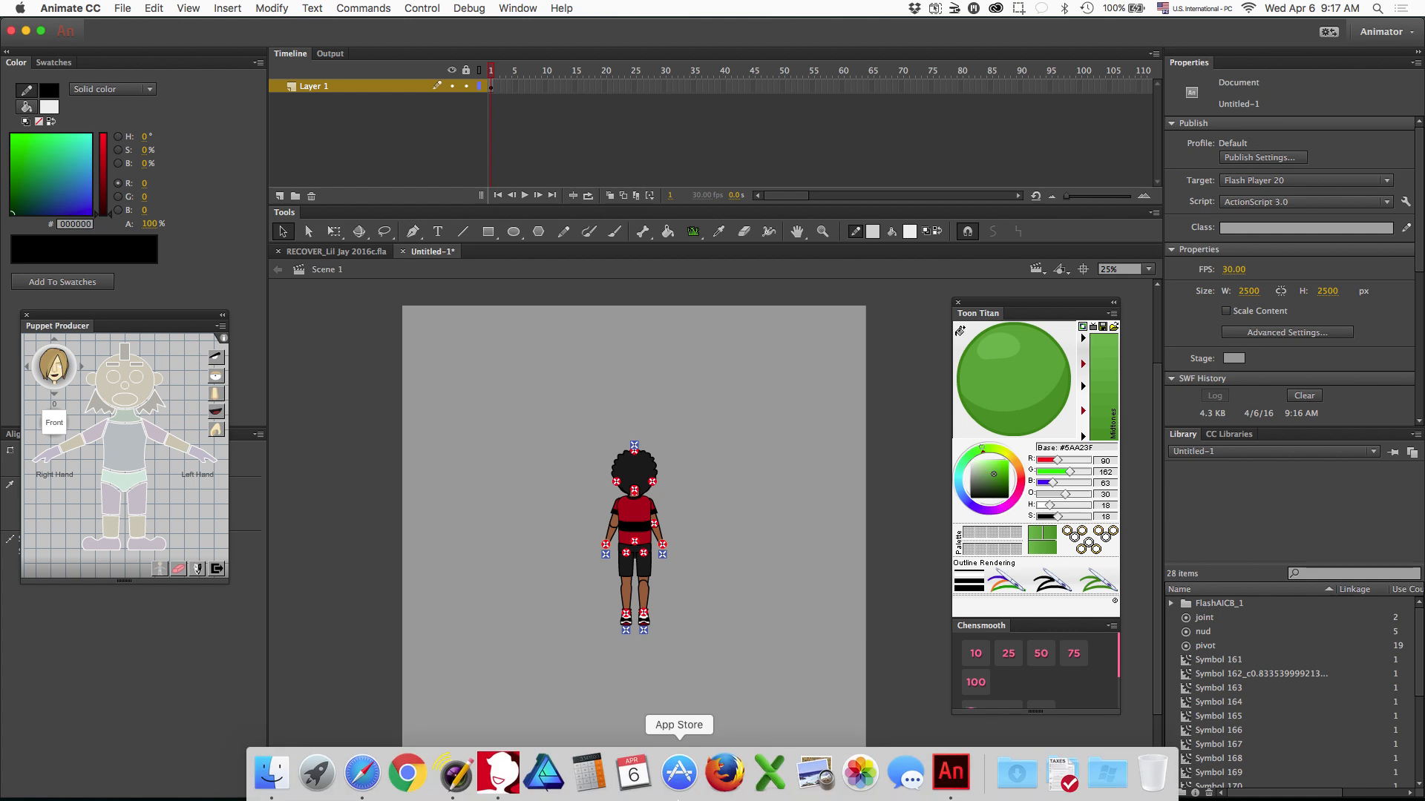
pyautogui.click(500, 776)
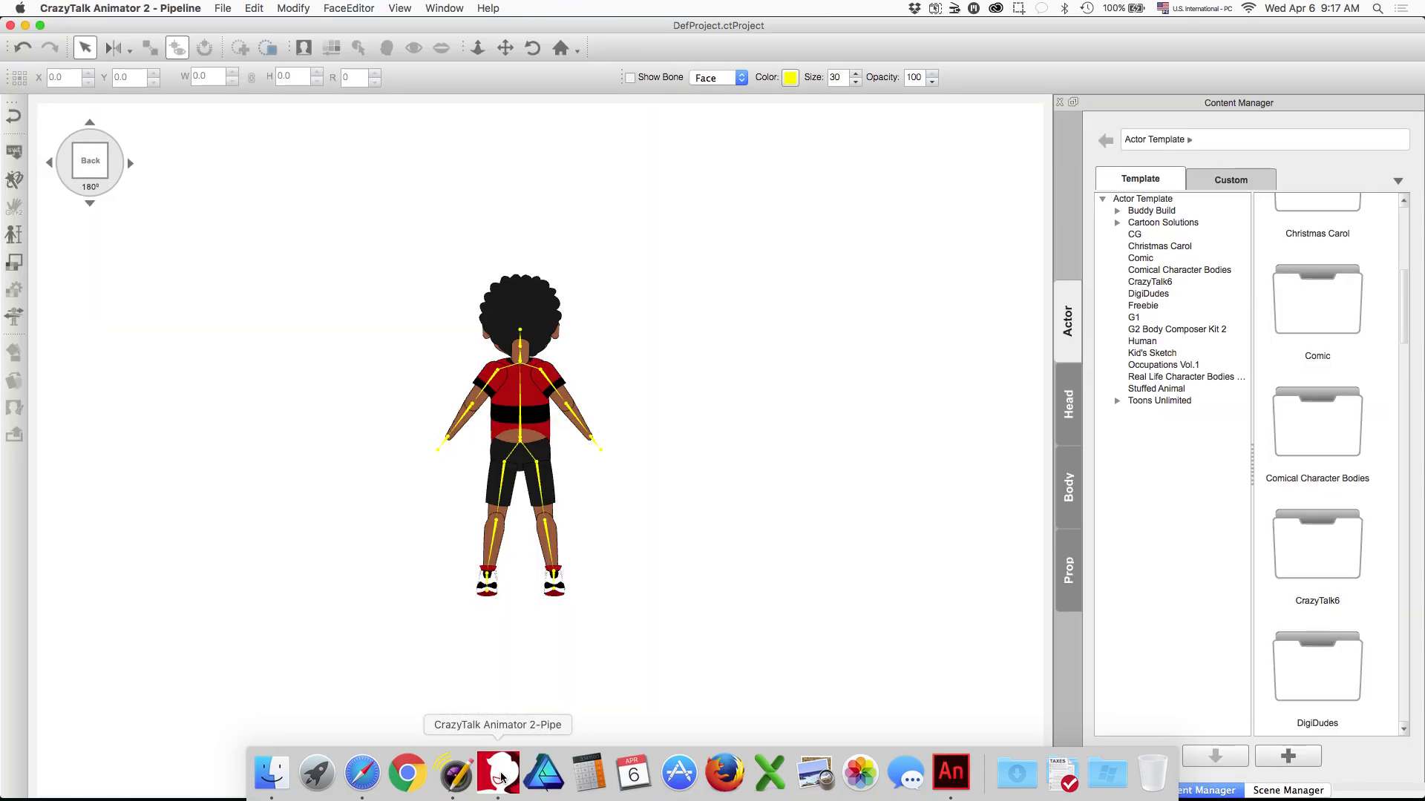
pyautogui.click(15, 183)
pyautogui.click(822, 333)
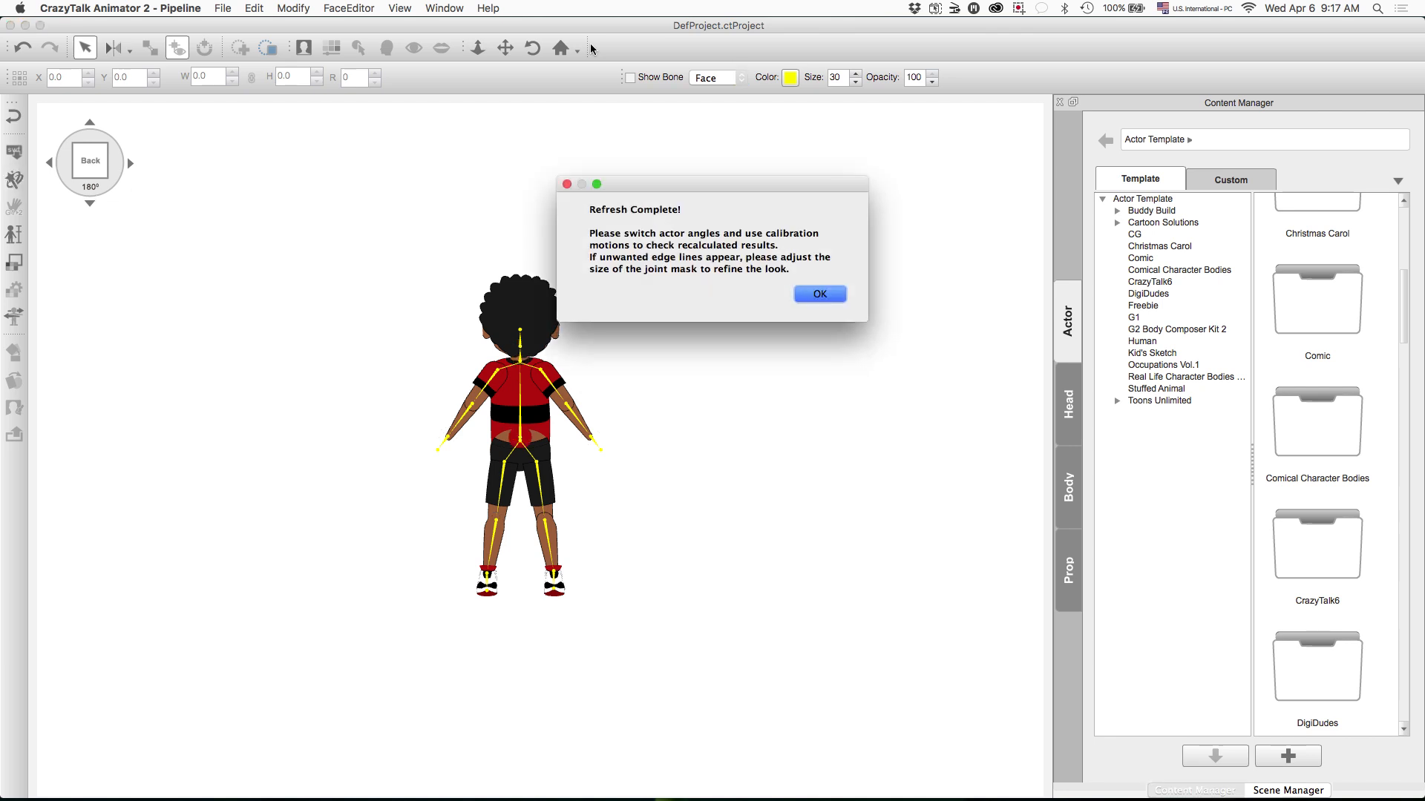
pyautogui.click(820, 293)
pyautogui.click(630, 78)
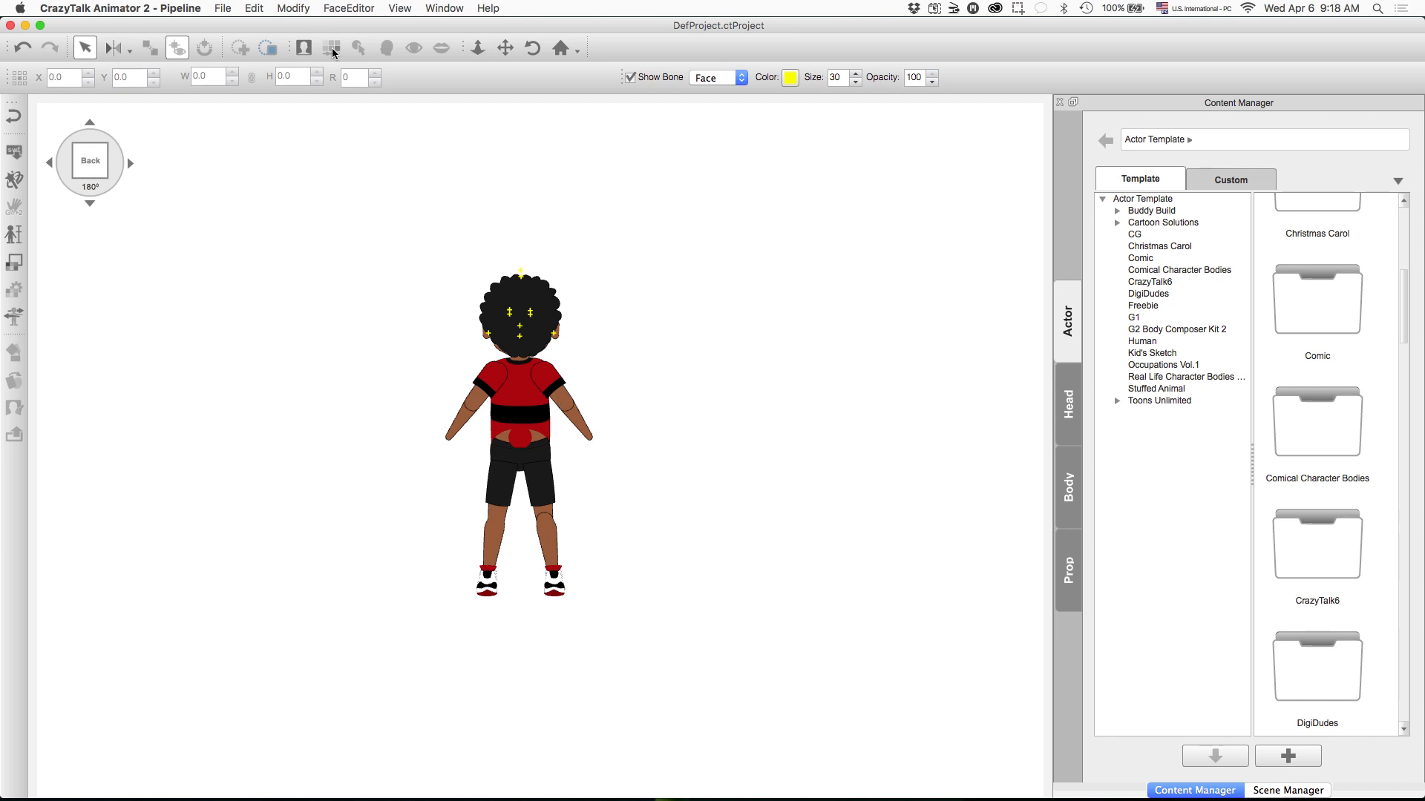
# Turn the actor into a multi-angle character, applying the Back view's bones, sprites, joint masks and layer order to all angles.
pyautogui.click(296, 8)
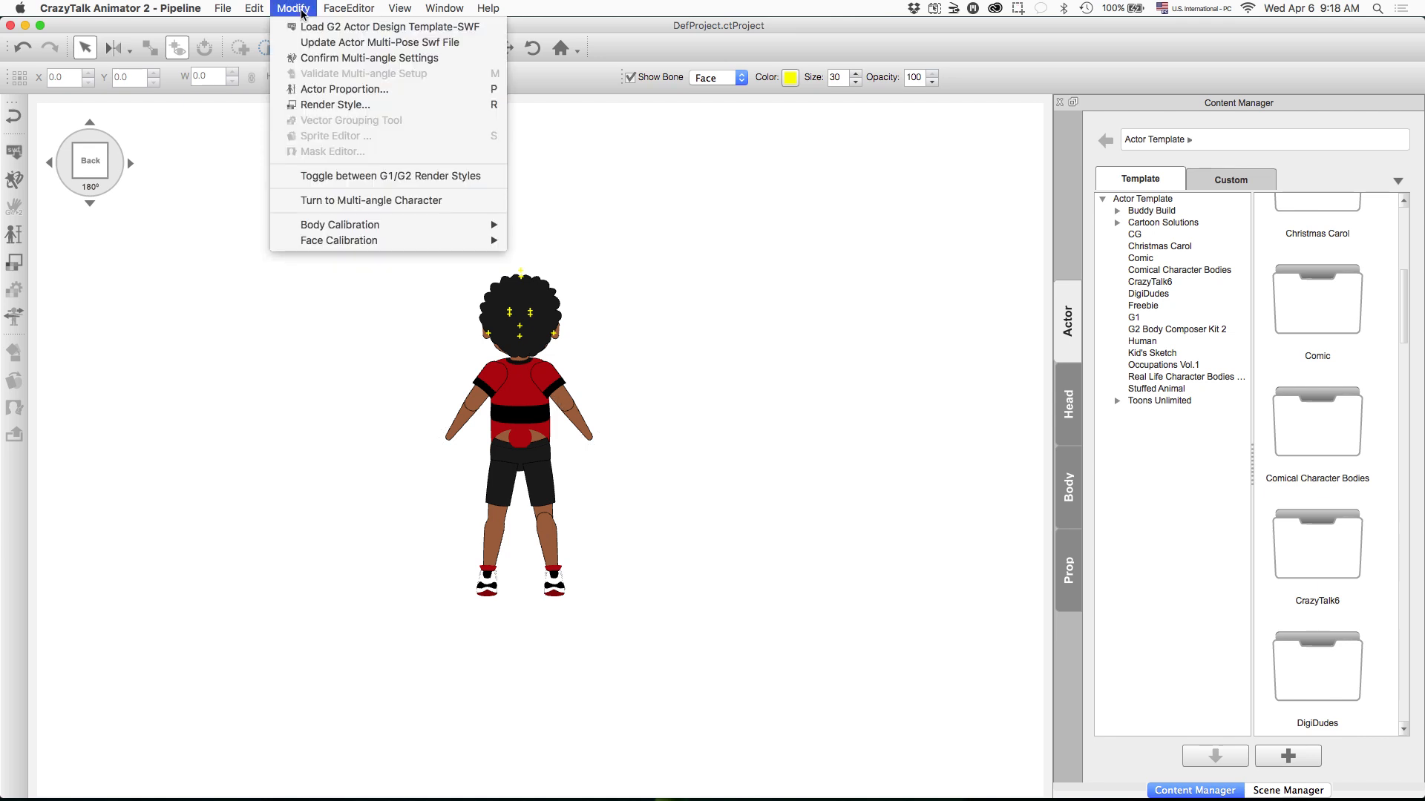
pyautogui.click(307, 200)
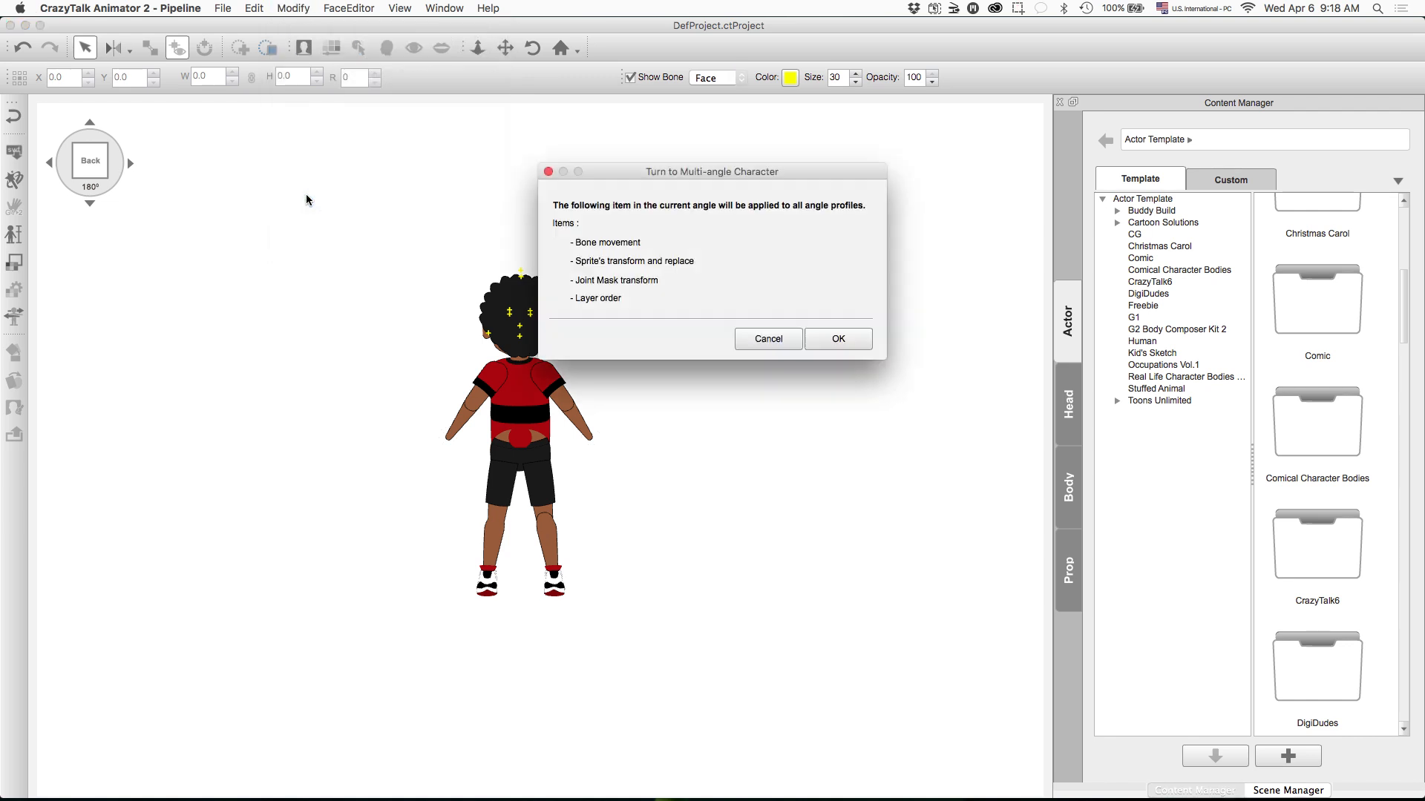
pyautogui.click(836, 338)
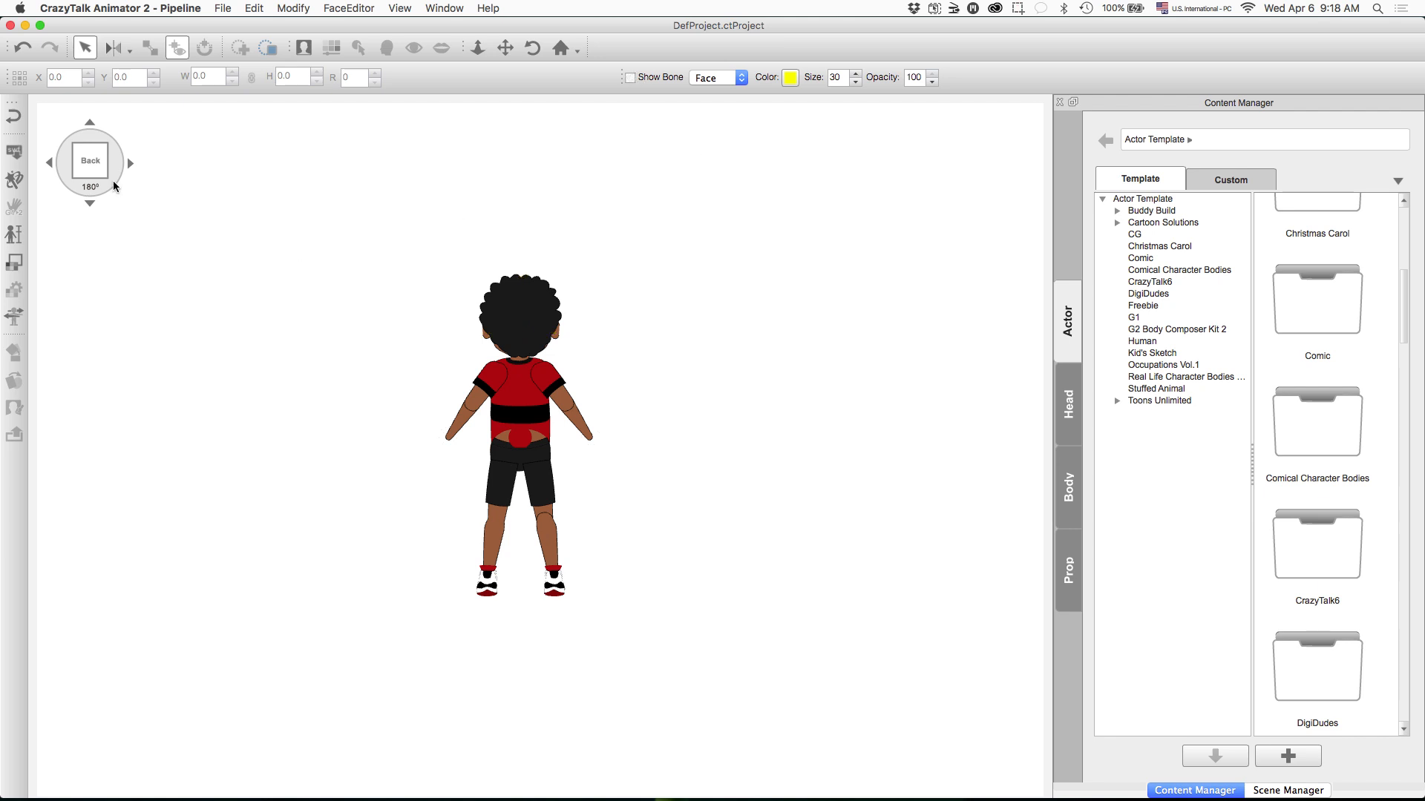
# Rotate the actor through its angles back to 180° to inspect how the back-view sprites look in each.
pyautogui.click(49, 165)
pyautogui.click(49, 165)
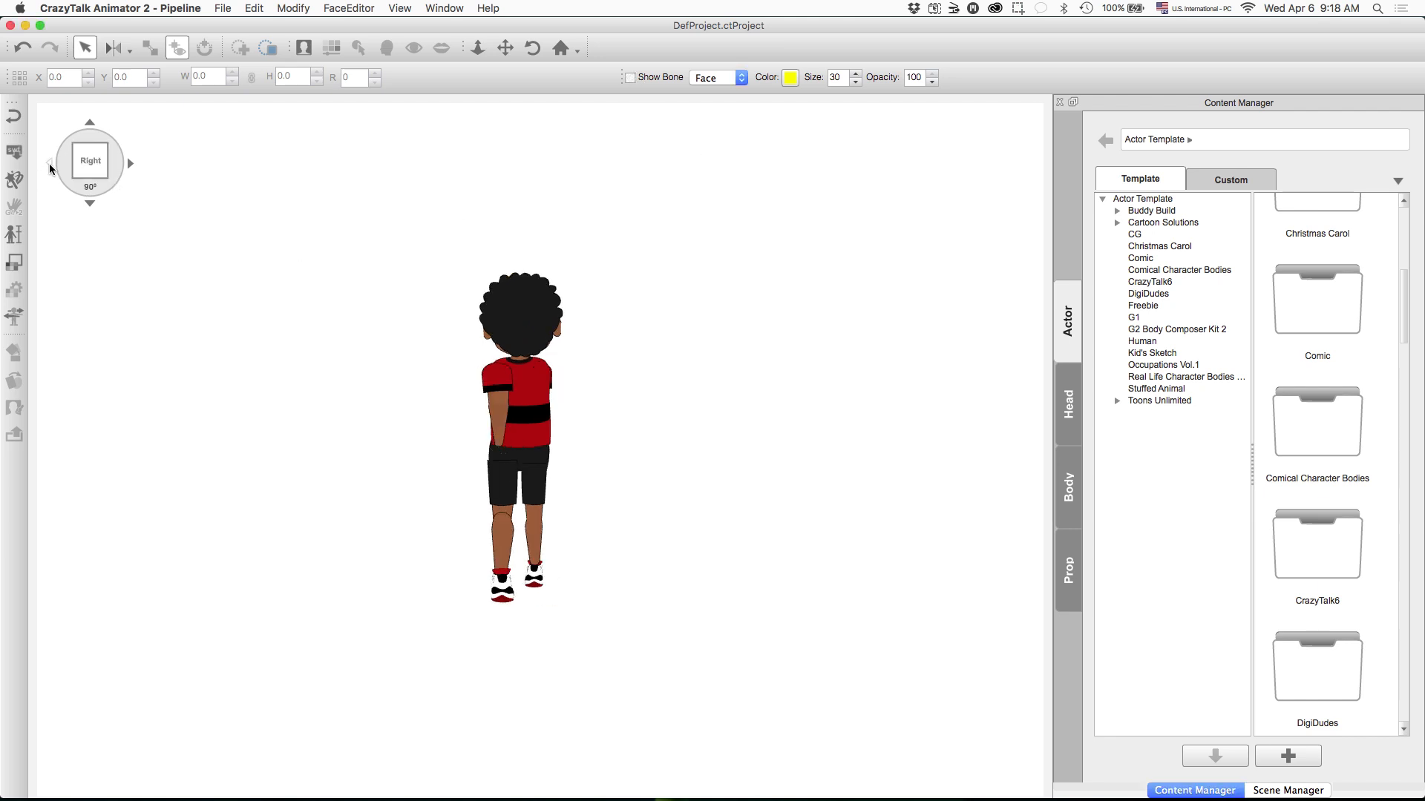
pyautogui.click(50, 165)
pyautogui.click(49, 165)
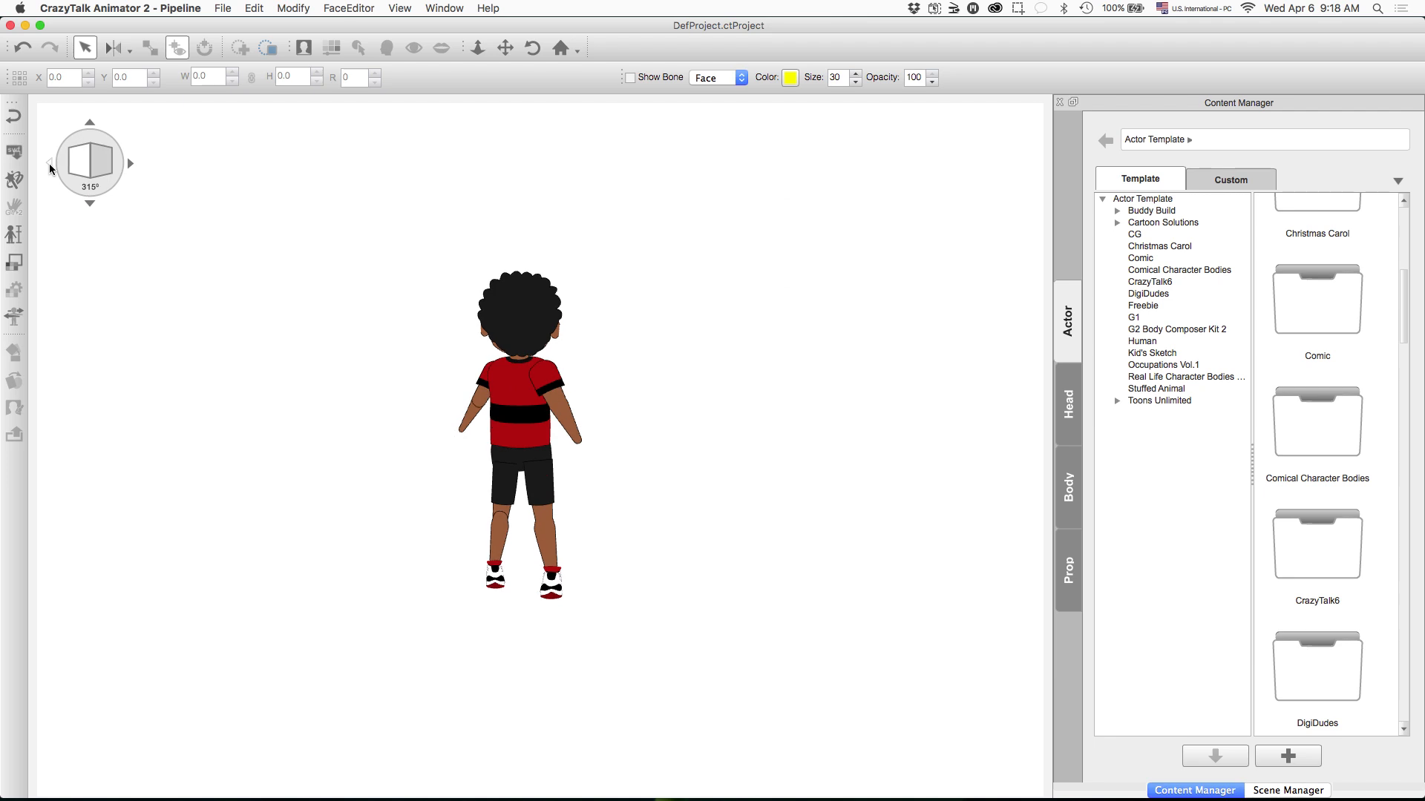
pyautogui.click(50, 165)
pyautogui.click(50, 165)
pyautogui.click(50, 165)
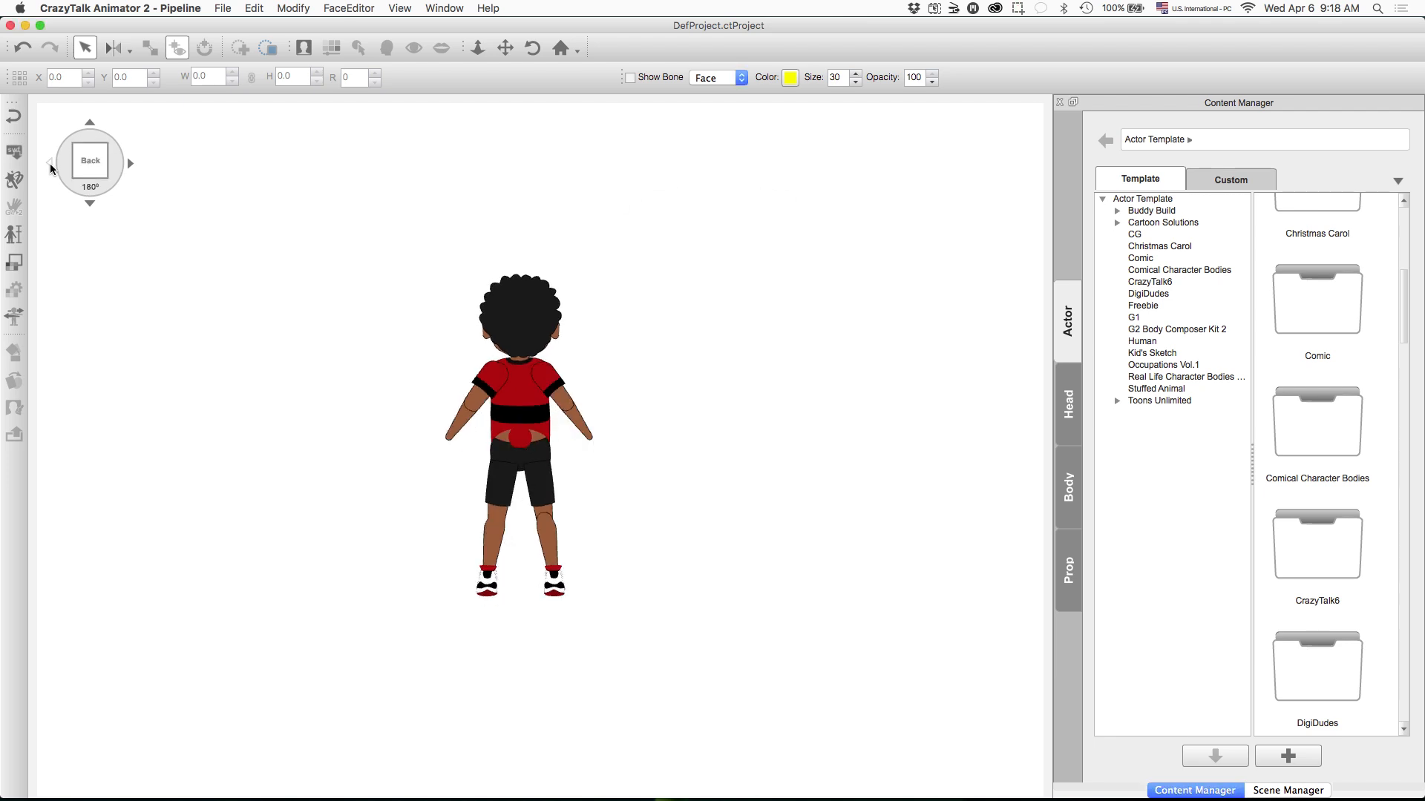
# Return to the stage and play the dance animation on the new back-view character.
pyautogui.click(20, 121)
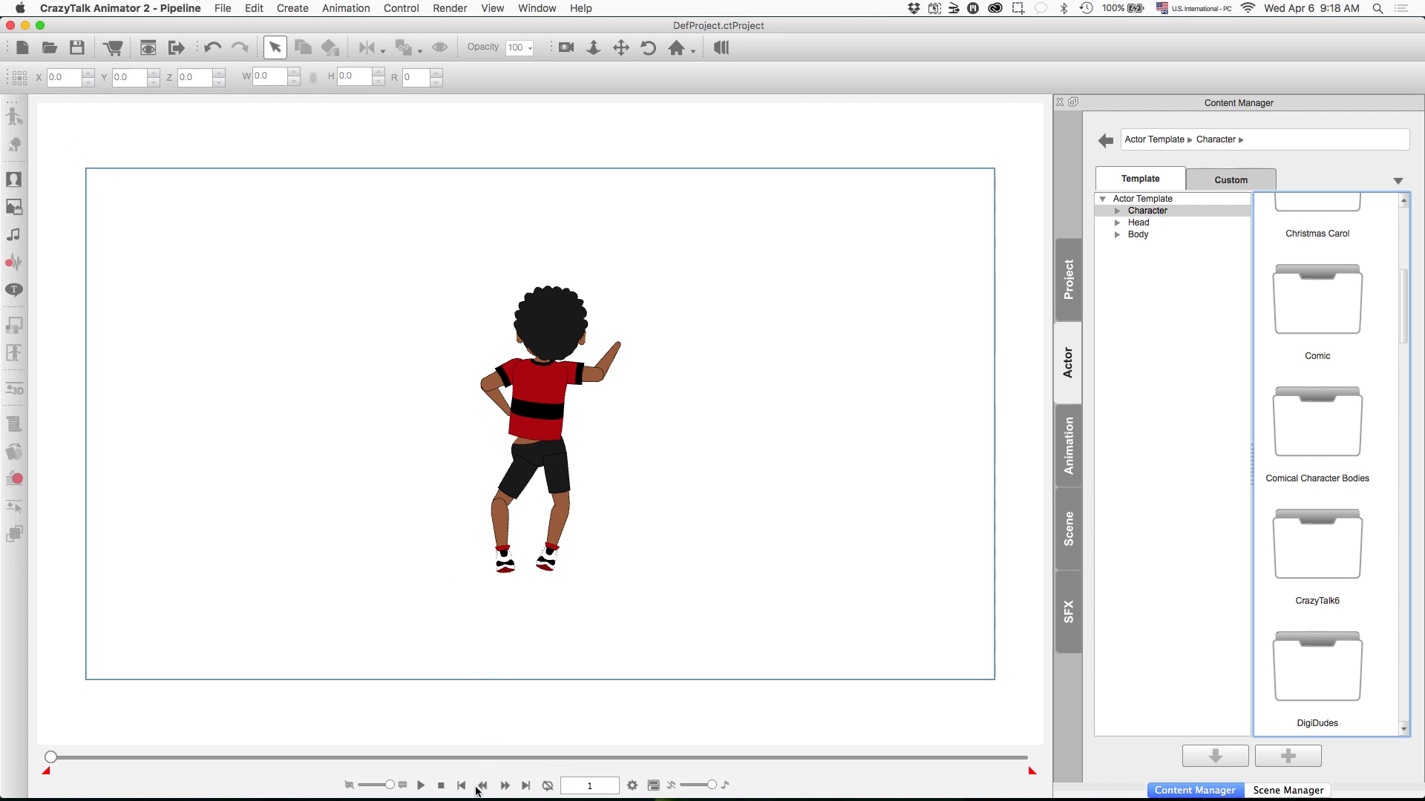
pyautogui.click(420, 786)
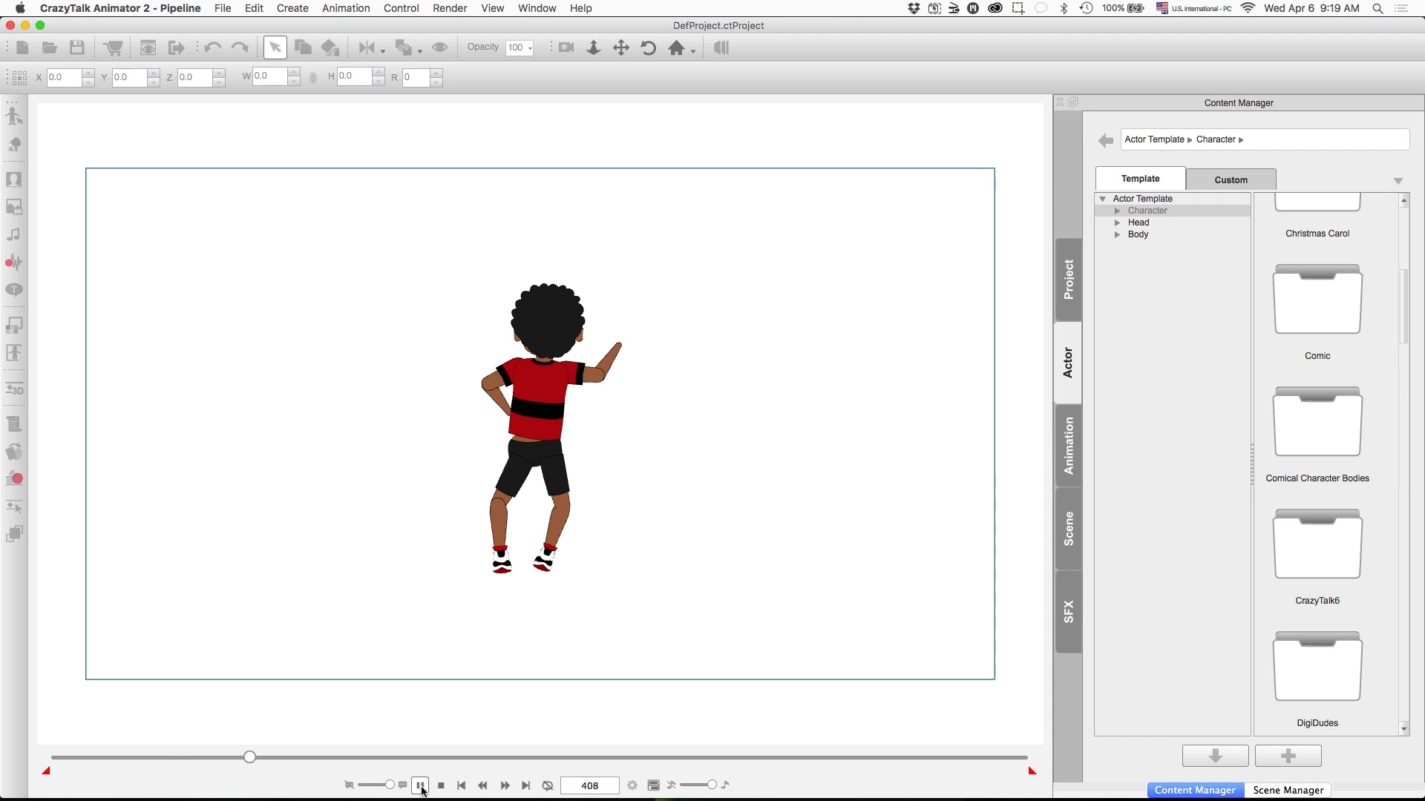
pyautogui.moveTo(514, 800)
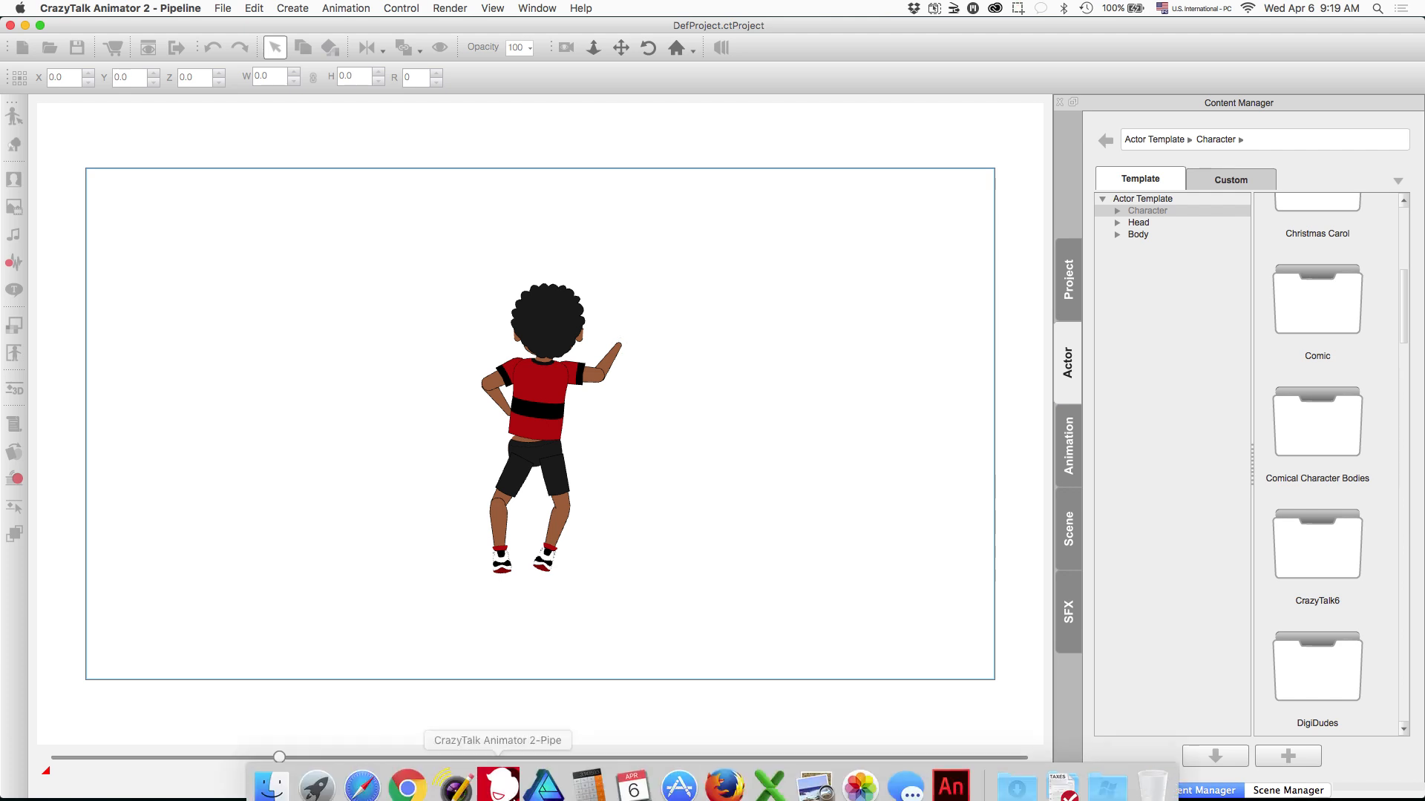